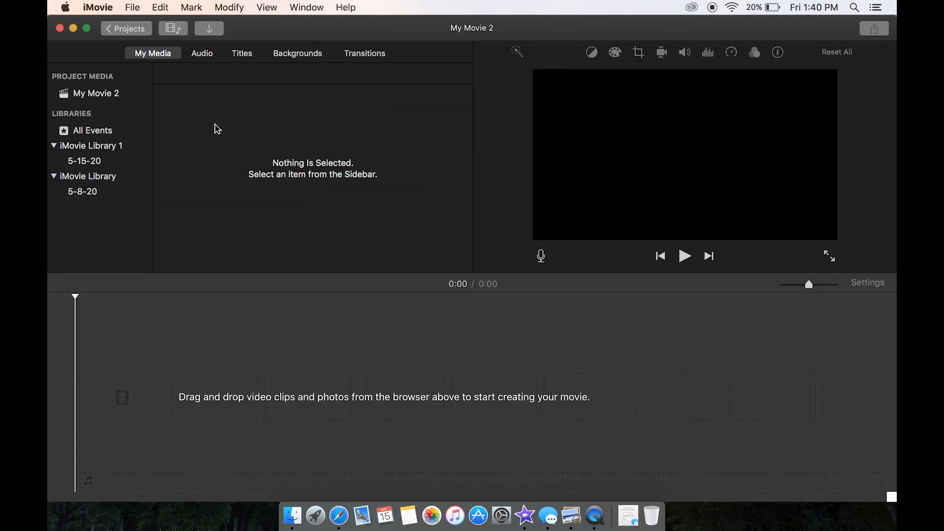
Step: Import 006Q2776.MOV, Movi frontside take 3_1.mp4 and Movi running take 1_1.mp4 into the My Movie 2 project media
{"action": "right_click", "coordinate": [84, 94]}
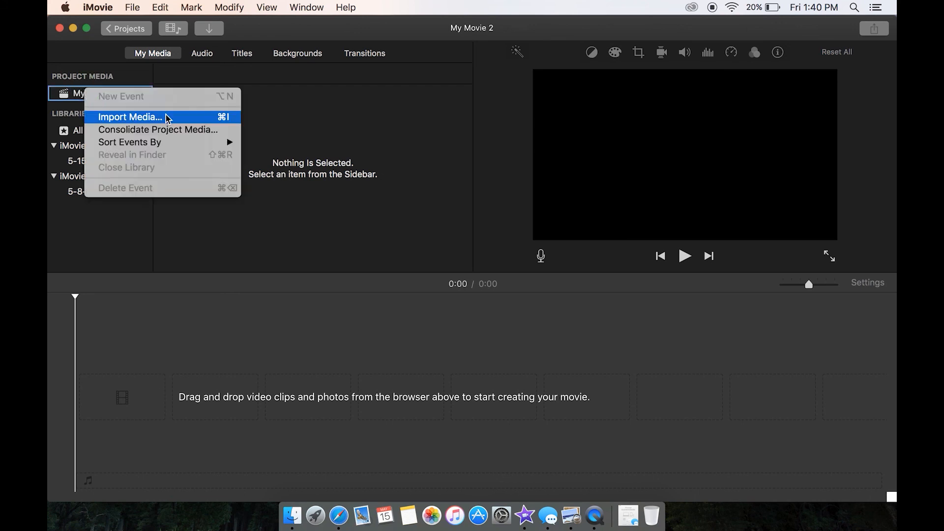
{"action": "left_click", "coordinate": [196, 118]}
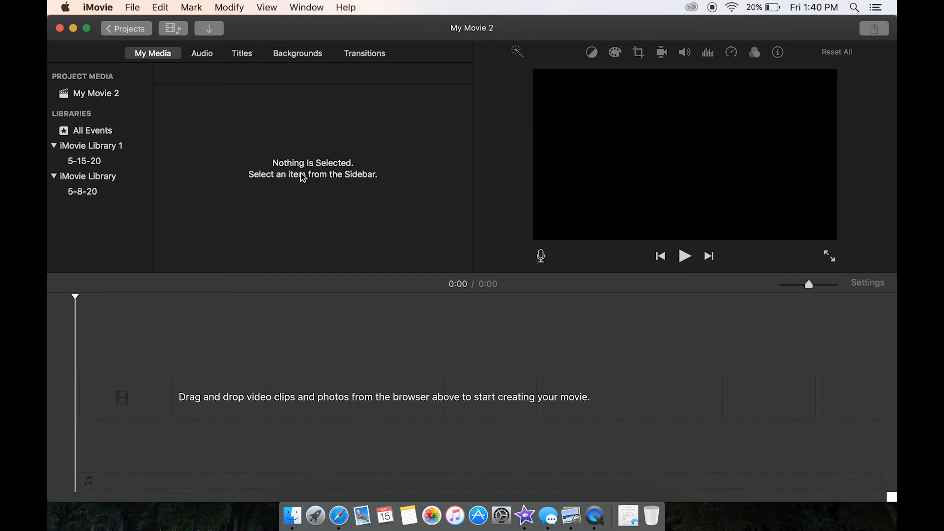
{"action": "left_click", "coordinate": [89, 95]}
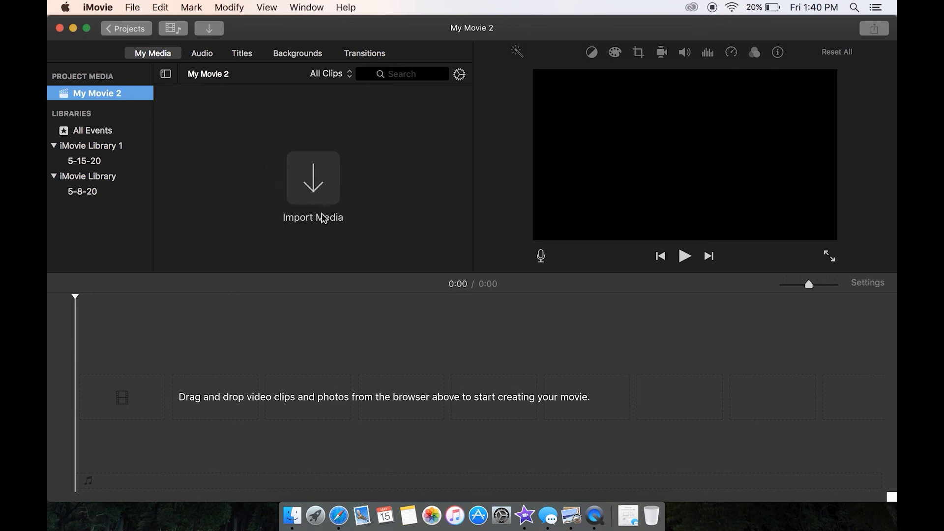
{"action": "right_click", "coordinate": [113, 95]}
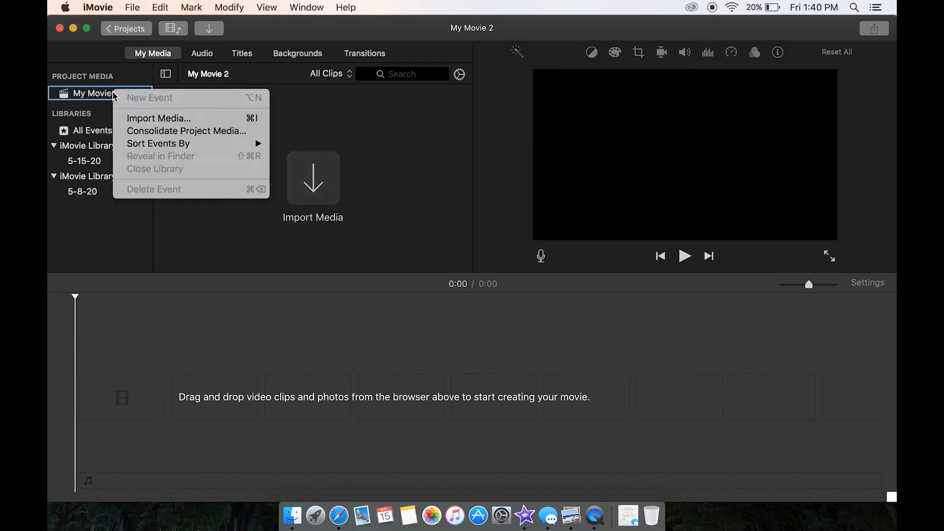
{"action": "left_click", "coordinate": [300, 183]}
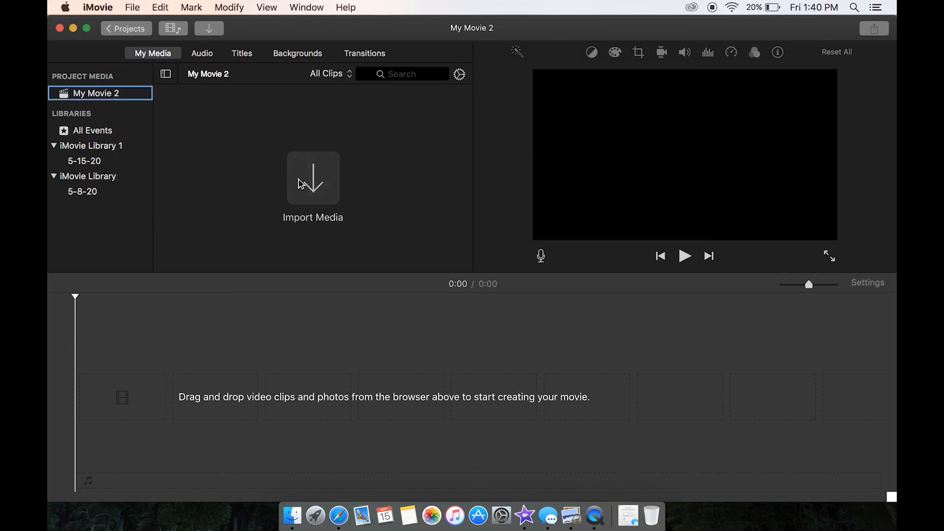
{"action": "left_click", "coordinate": [333, 184]}
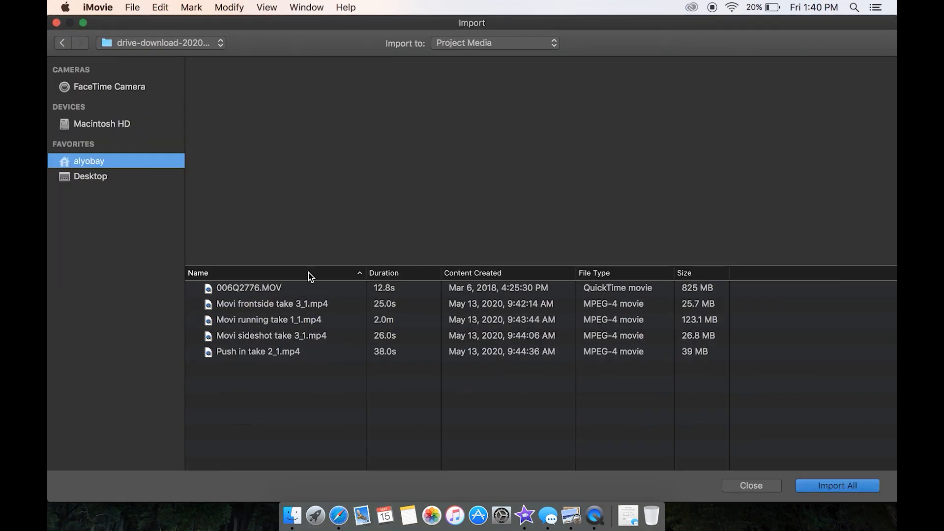
{"action": "left_click", "coordinate": [298, 302]}
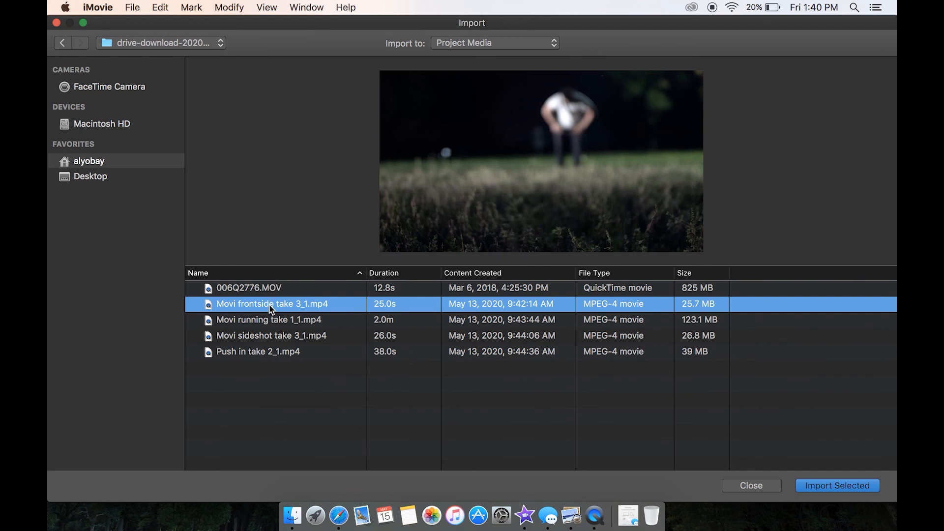
{"action": "left_click", "coordinate": [273, 290]}
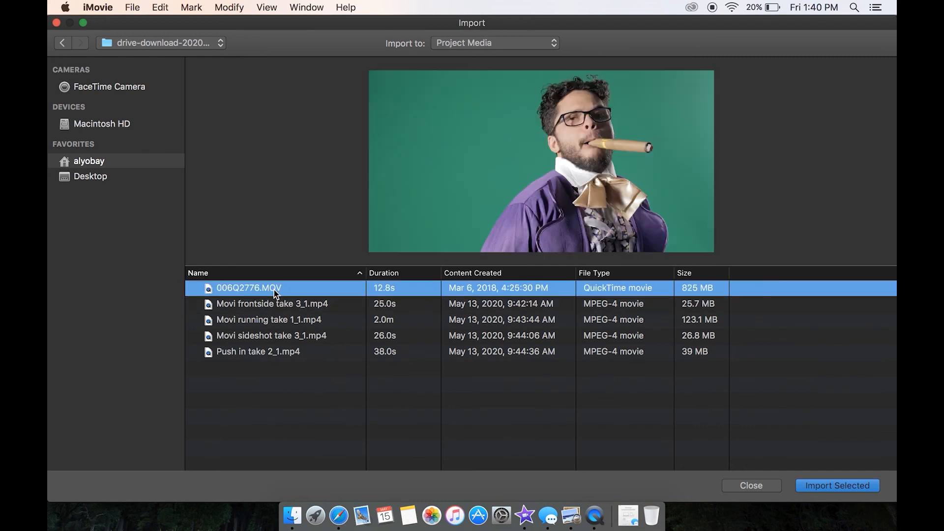
{"action": "left_click", "coordinate": [277, 320], "text": "shift"}
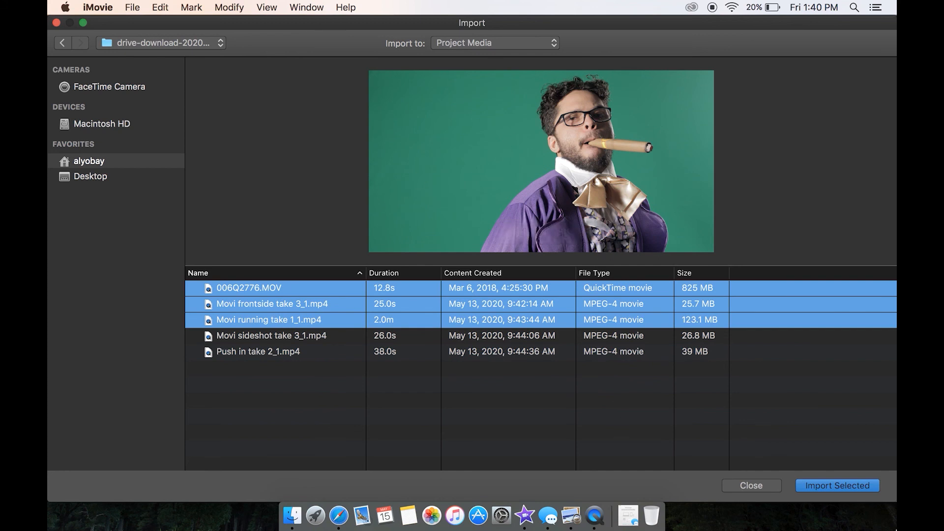
{"action": "left_click", "coordinate": [834, 483]}
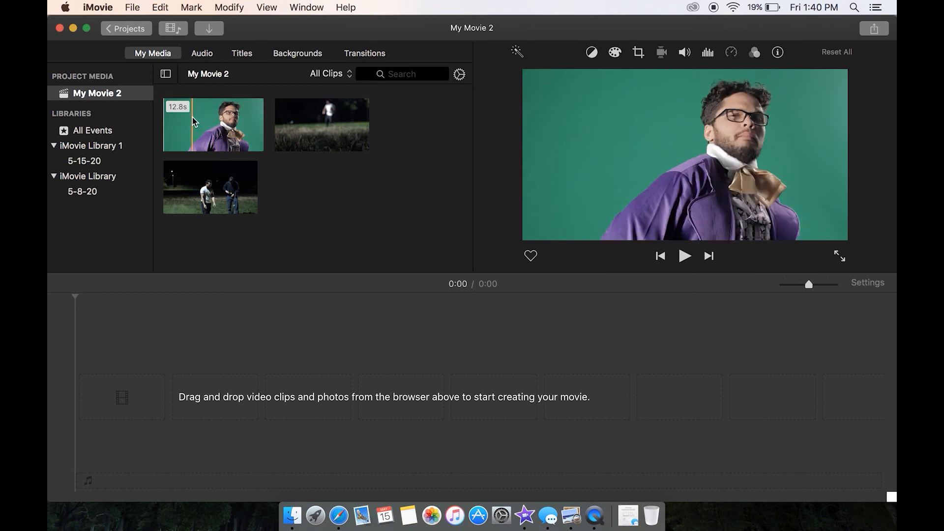
Step: Add the Curtain background to the beginning of the empty timeline
{"action": "left_click", "coordinate": [298, 53]}
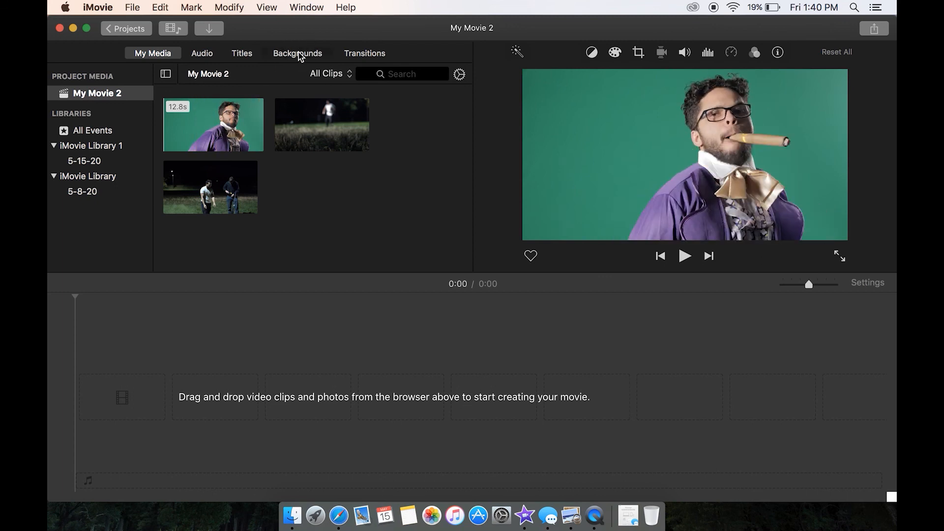
{"action": "scroll", "coordinate": [250, 220], "scroll_direction": "down", "scroll_amount": 5}
{"action": "left_click_drag", "start_coordinate": [63, 221], "coordinate": [116, 413]}
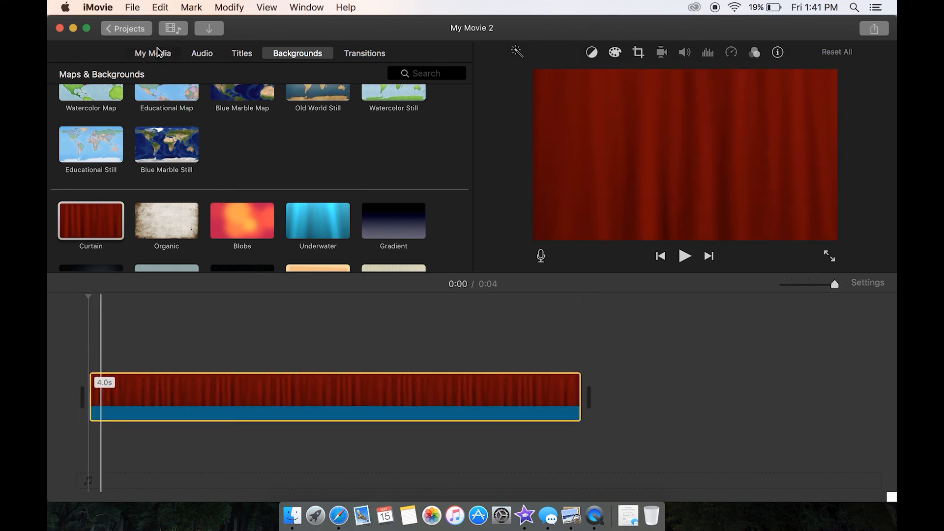
Step: Place the green-screen clip from the project media above the Curtain background, aligned with its start
{"action": "left_click", "coordinate": [159, 54]}
{"action": "left_click_drag", "start_coordinate": [210, 120], "coordinate": [172, 344]}
{"action": "left_click_drag", "start_coordinate": [310, 347], "coordinate": [221, 347]}
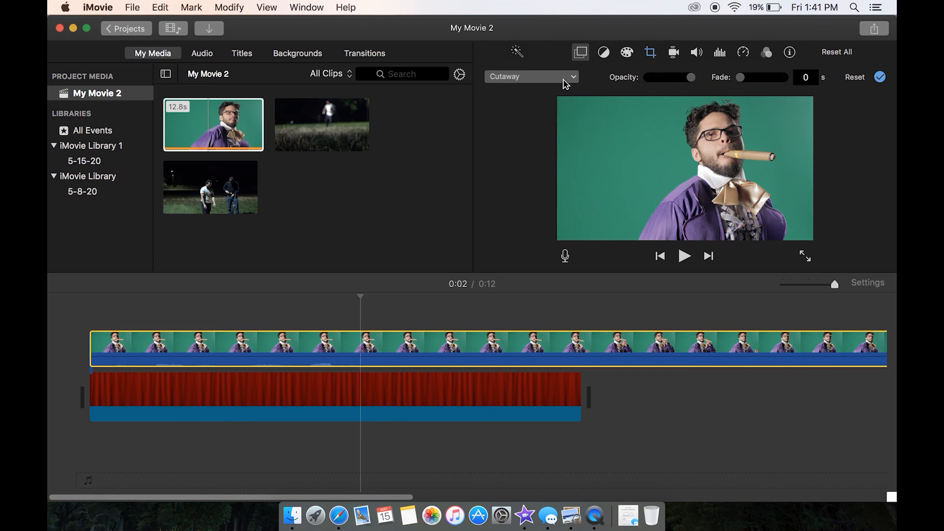
Step: Set the green-screen clip's video overlay mode to Green/Blue Screen
{"action": "left_click", "coordinate": [581, 58]}
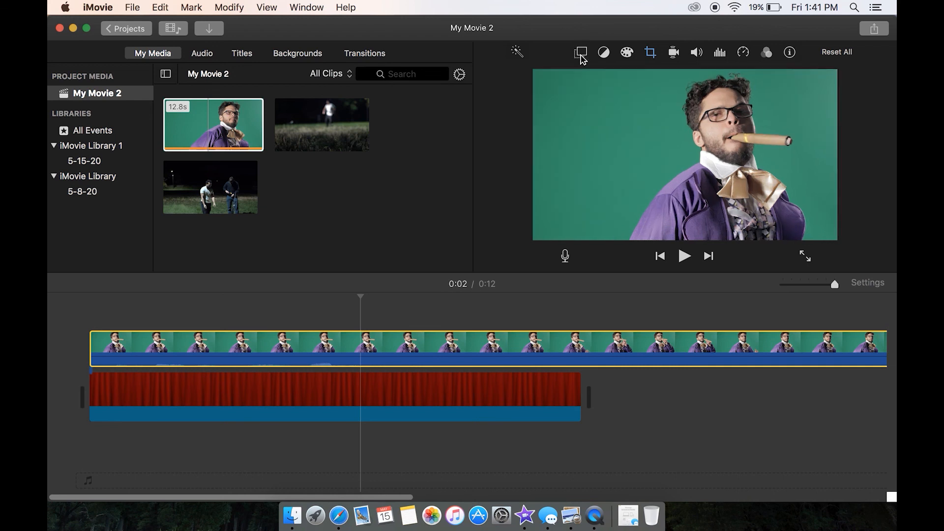
{"action": "left_click", "coordinate": [582, 58]}
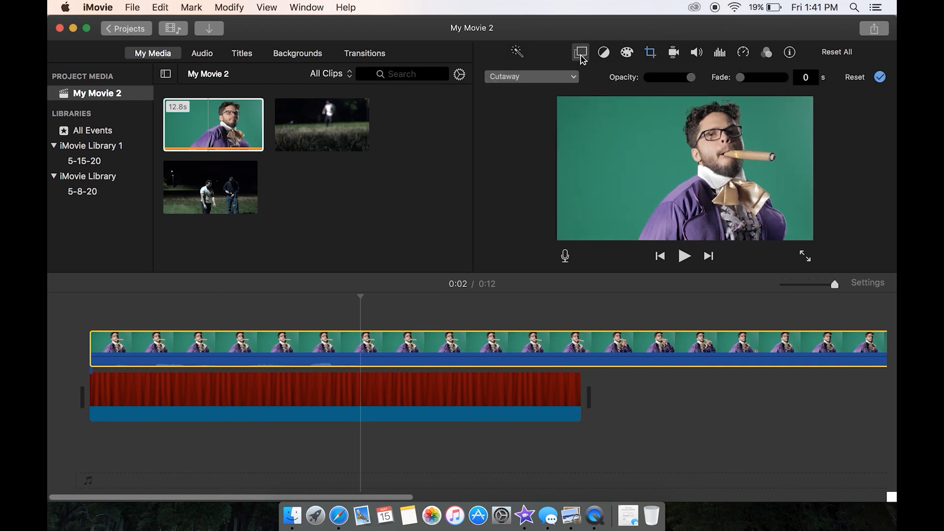
{"action": "left_click", "coordinate": [568, 79]}
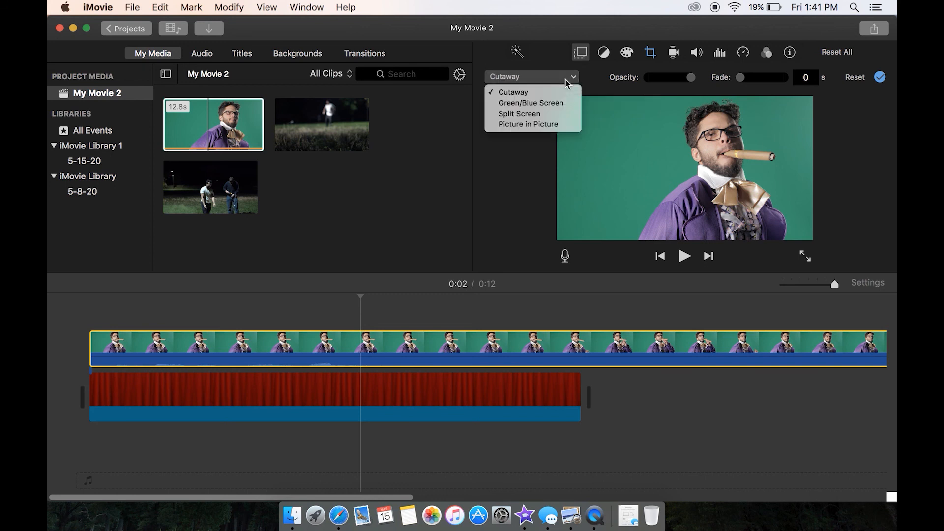
{"action": "left_click", "coordinate": [554, 104]}
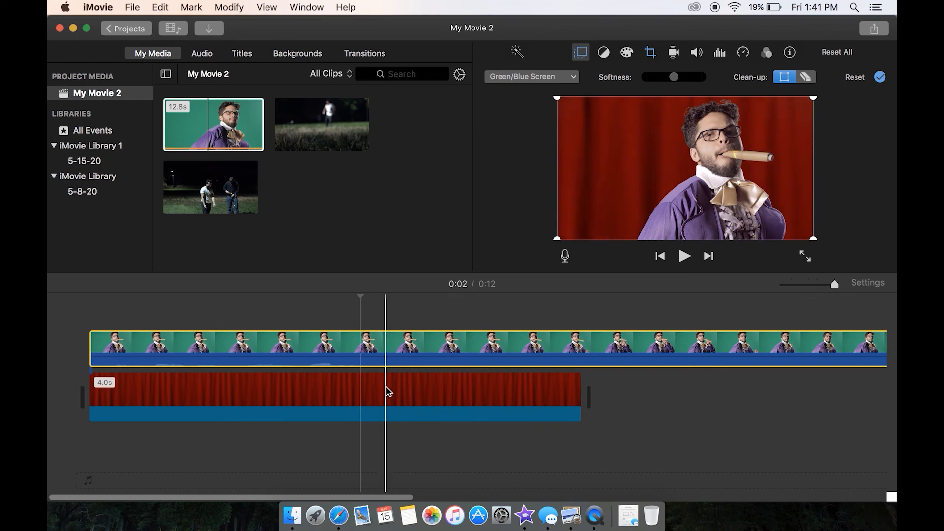
Step: Try the green-screen clip's key softness at its minimum and maximum, and set it to about the midpoint
{"action": "left_click", "coordinate": [388, 389]}
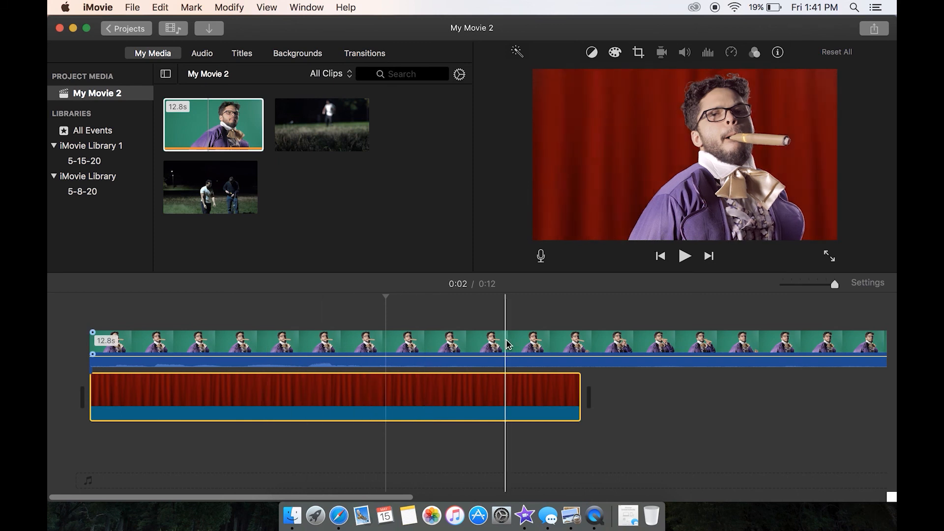
{"action": "left_click", "coordinate": [471, 347]}
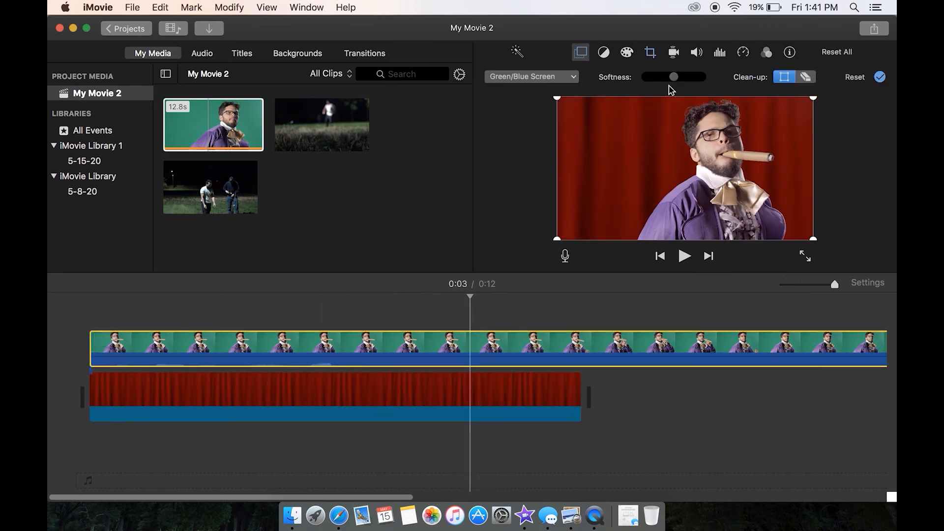
{"action": "left_click_drag", "start_coordinate": [673, 77], "coordinate": [639, 80]}
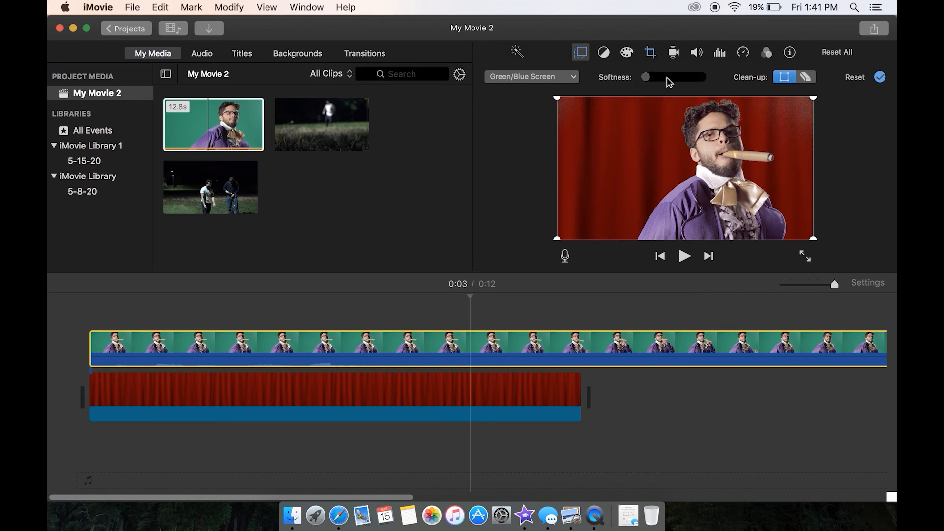
{"action": "left_click", "coordinate": [668, 80]}
{"action": "left_click_drag", "start_coordinate": [674, 80], "coordinate": [614, 80]}
{"action": "left_click", "coordinate": [702, 84]}
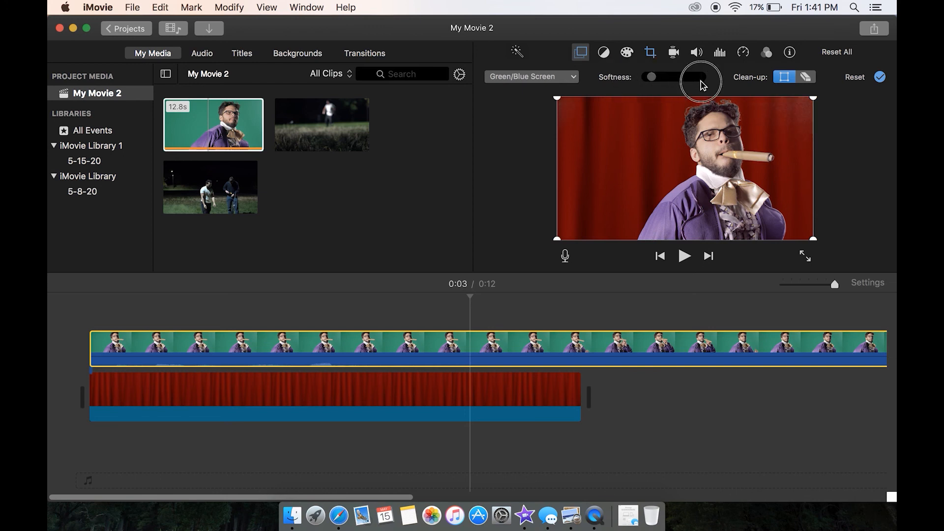
{"action": "left_click_drag", "start_coordinate": [701, 82], "coordinate": [641, 81]}
{"action": "left_click", "coordinate": [645, 79]}
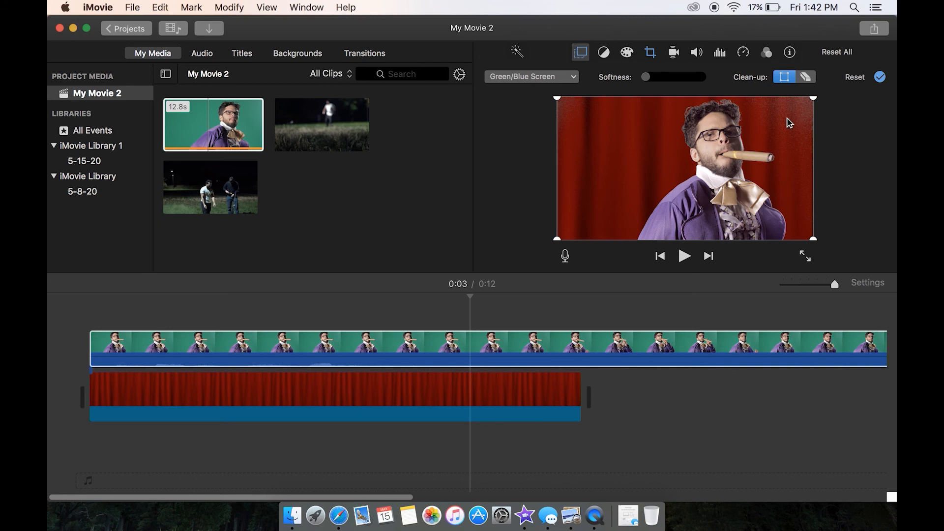
{"action": "left_click_drag", "start_coordinate": [654, 82], "coordinate": [711, 84]}
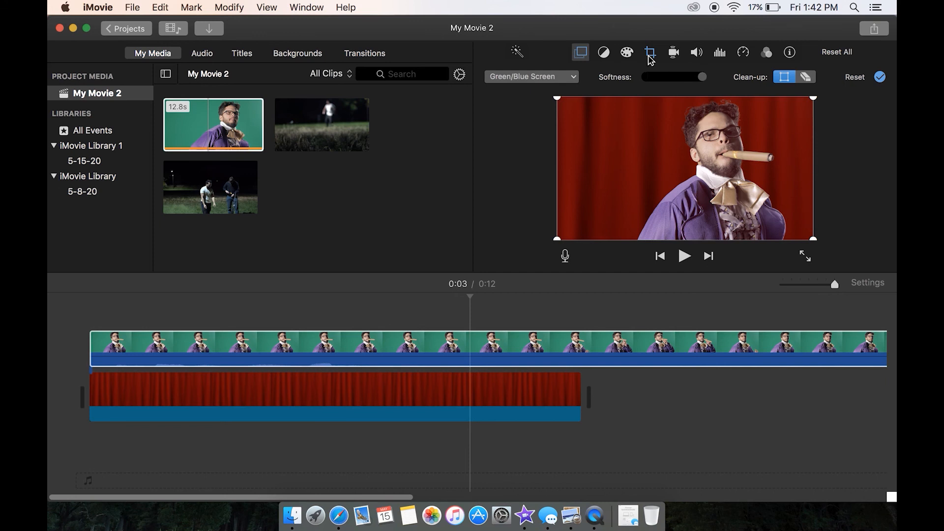
{"action": "left_click_drag", "start_coordinate": [703, 78], "coordinate": [676, 81]}
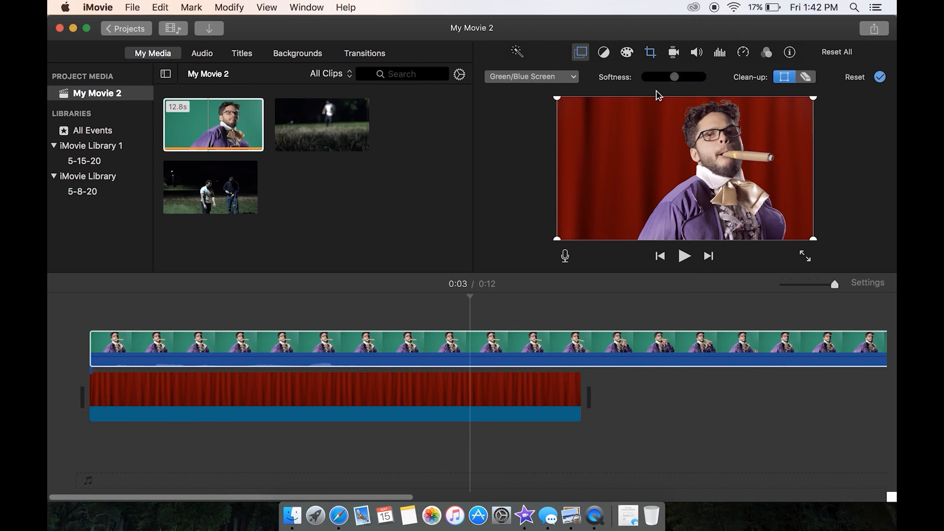
Step: Try the Split Screen and Picture in Picture overlay modes on the green-screen clip and return it to Cutaway
{"action": "left_click", "coordinate": [569, 79]}
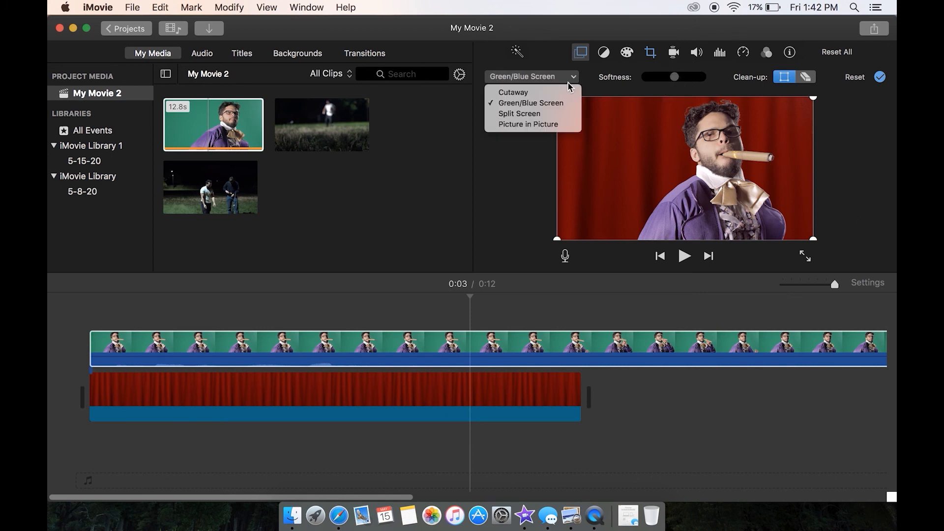
{"action": "left_click", "coordinate": [543, 114]}
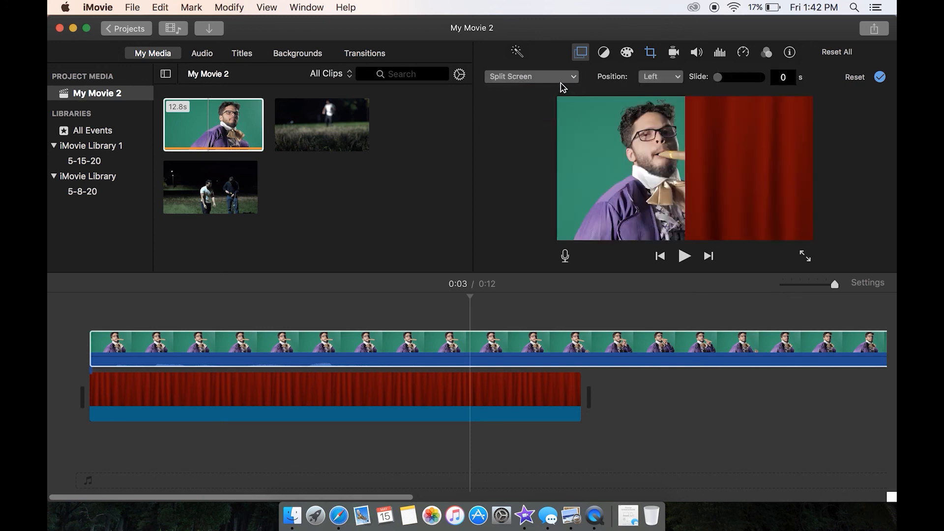
{"action": "left_click", "coordinate": [560, 82]}
{"action": "left_click", "coordinate": [551, 125]}
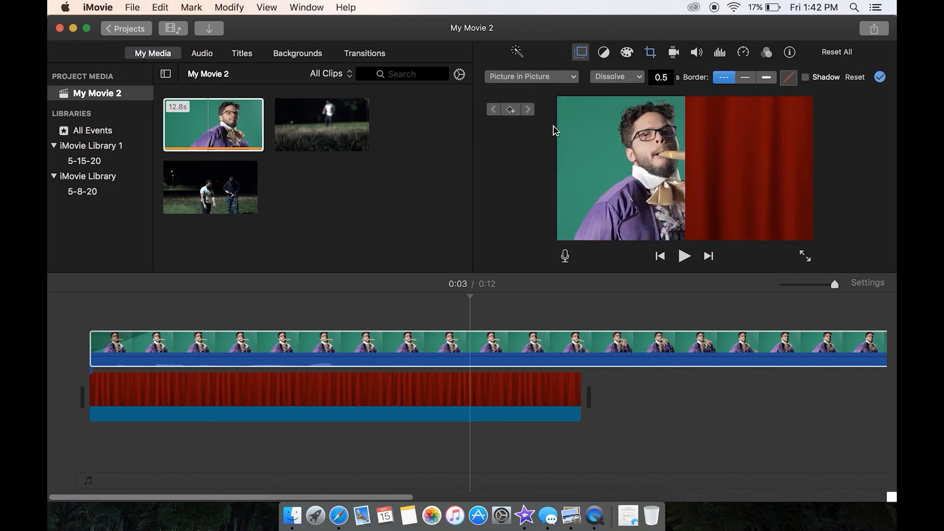
{"action": "left_click", "coordinate": [574, 78]}
{"action": "left_click", "coordinate": [563, 93]}
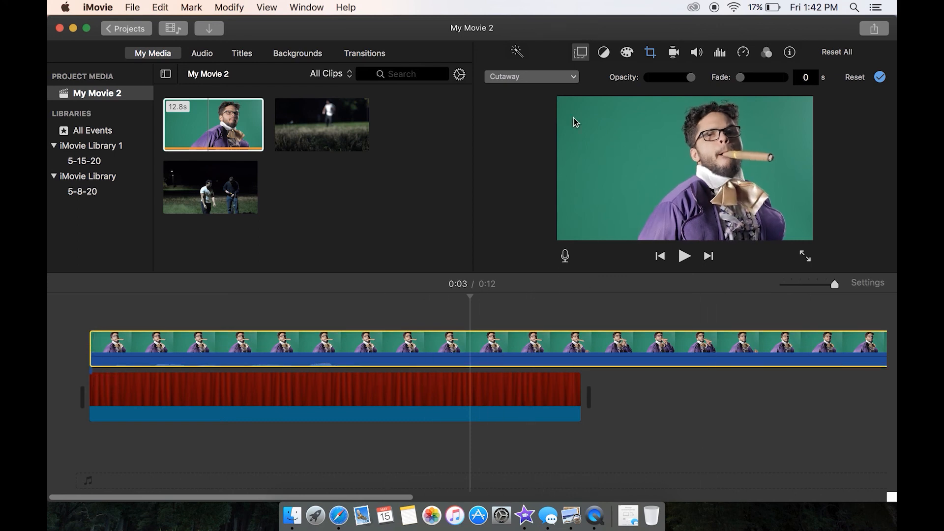
Step: Try automatic enhancement on the green-screen clip, check its color balance settings, and undo the enhancement
{"action": "left_click", "coordinate": [606, 55]}
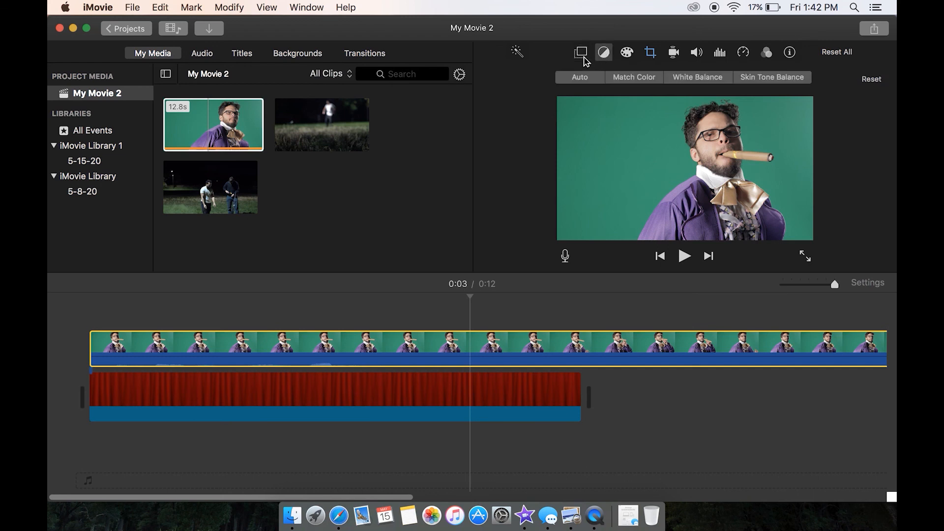
{"action": "left_click", "coordinate": [581, 54]}
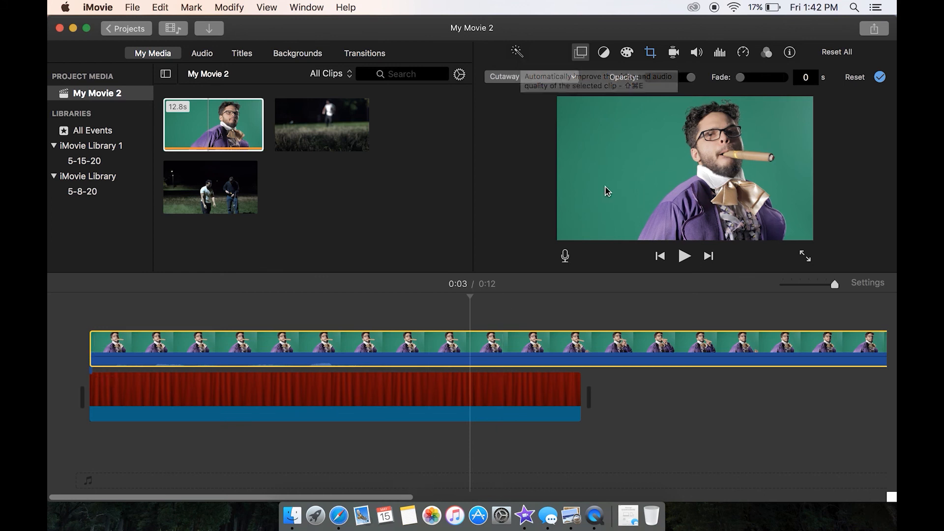
{"action": "left_click", "coordinate": [518, 50]}
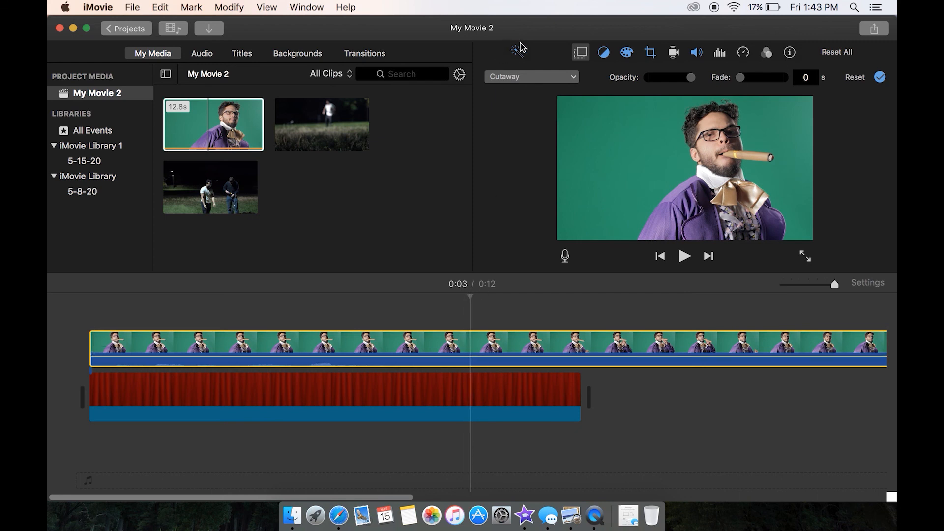
{"action": "left_click", "coordinate": [612, 52]}
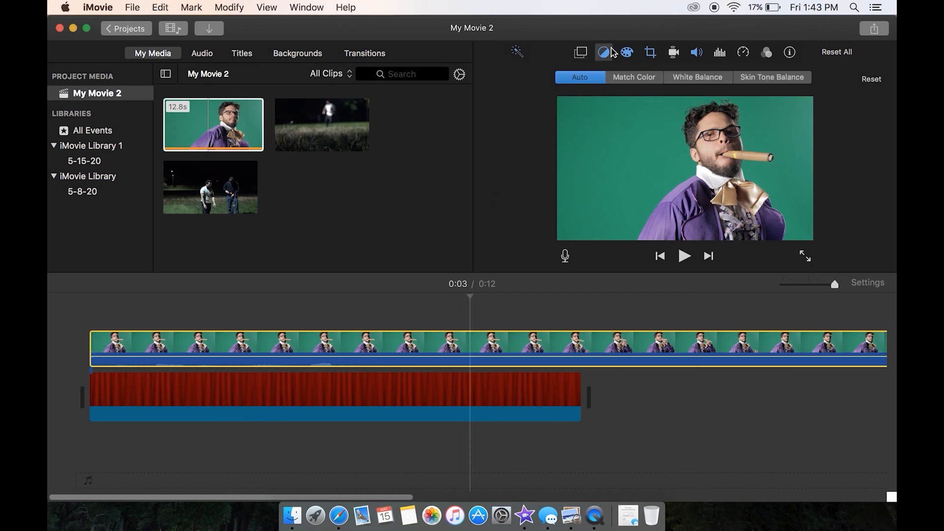
{"action": "key", "text": "super+z"}
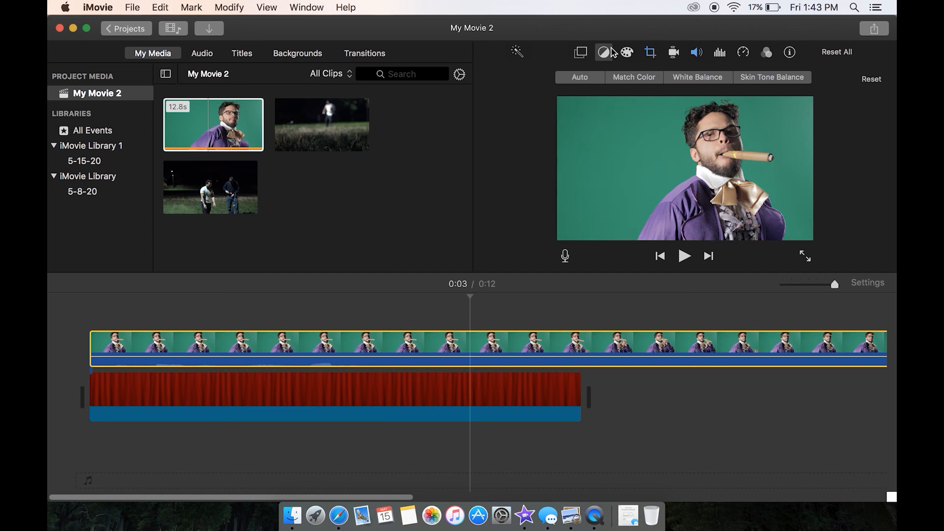
Step: Auto-enhance the green-screen clip and apply White Balance sampled from the man's white collar
{"action": "left_click", "coordinate": [517, 51]}
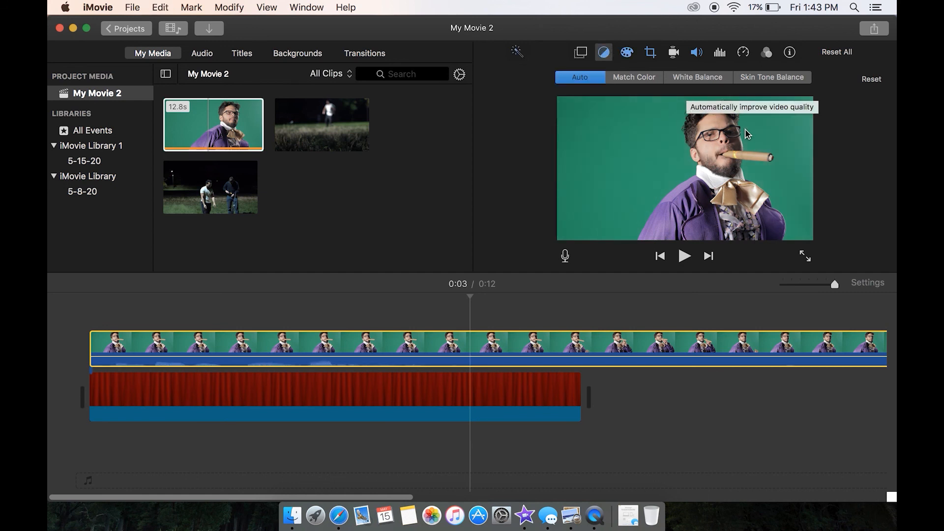
{"action": "left_click", "coordinate": [711, 77]}
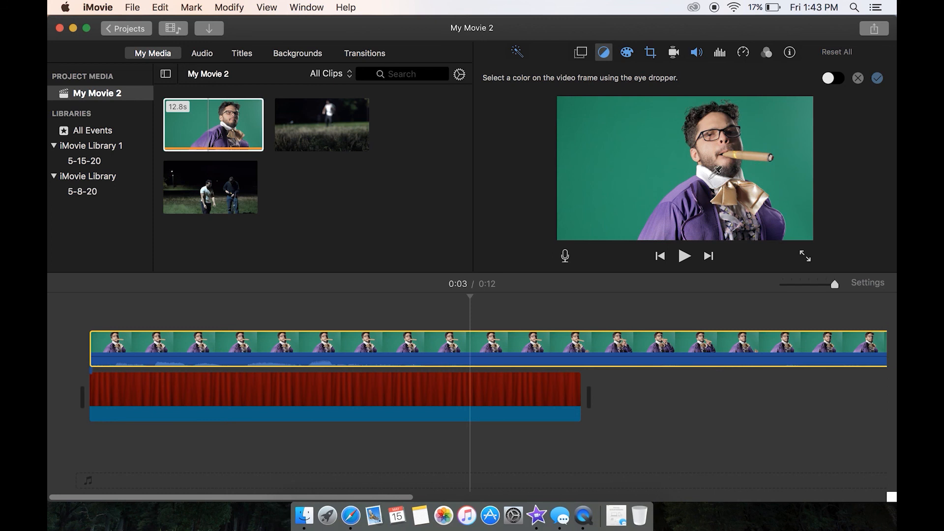
{"action": "left_click", "coordinate": [712, 176]}
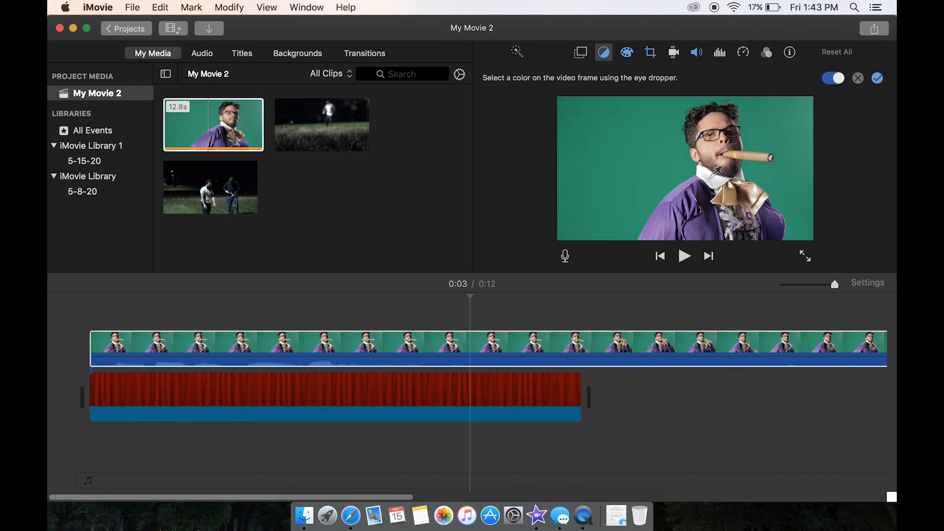
{"action": "left_click", "coordinate": [877, 79]}
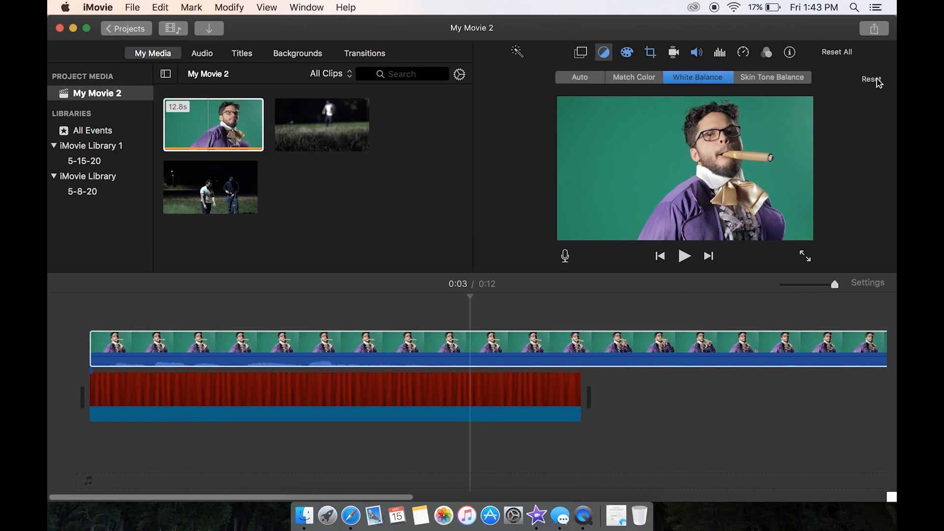
Step: Try Skin Tone Balance sampled from the face and the green background, open Match Color, and discard both adjustments
{"action": "left_click", "coordinate": [769, 78]}
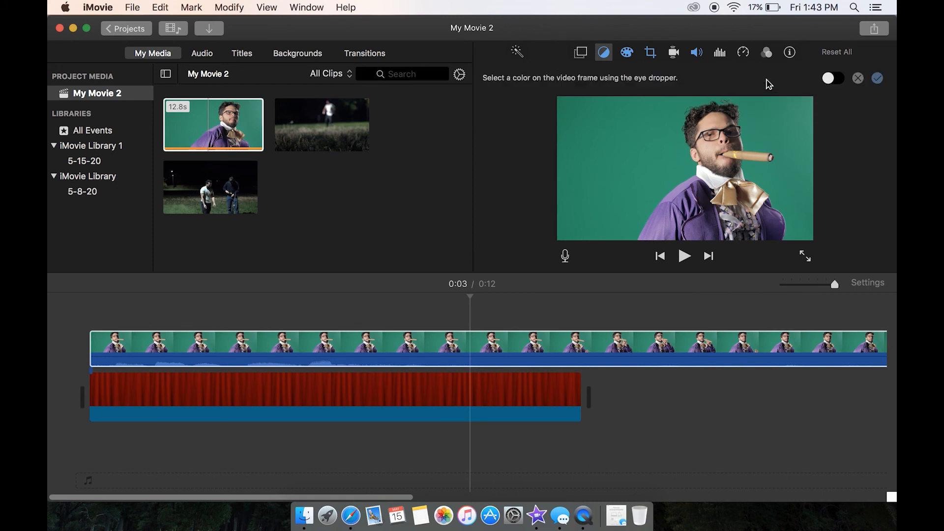
{"action": "left_click", "coordinate": [713, 145]}
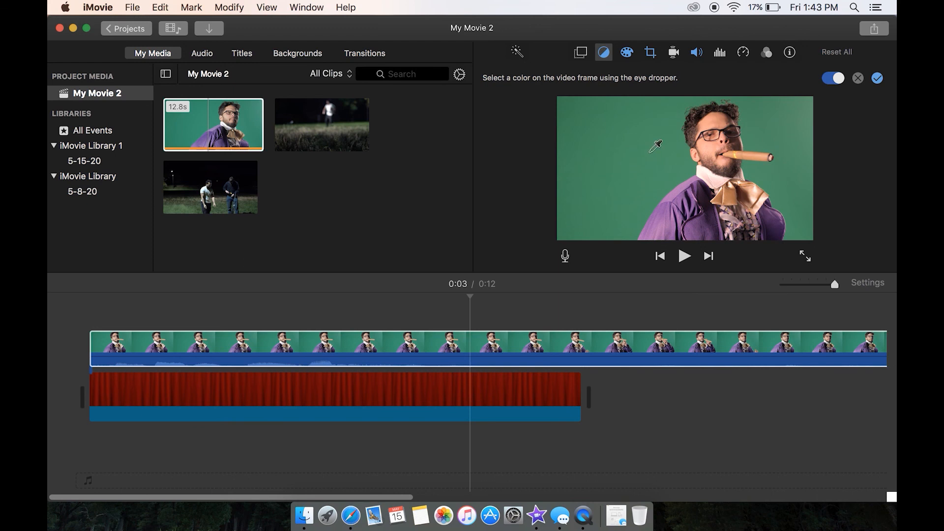
{"action": "left_click", "coordinate": [650, 152]}
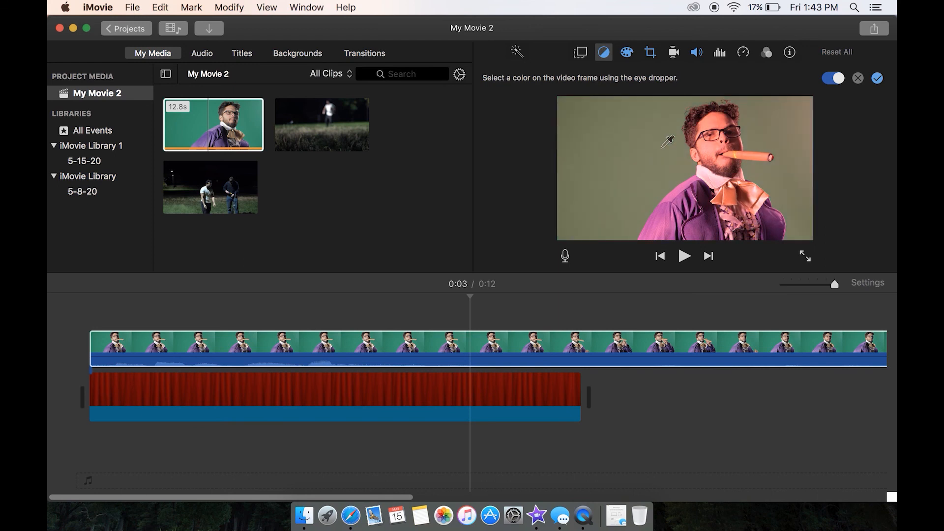
{"action": "left_click", "coordinate": [857, 77]}
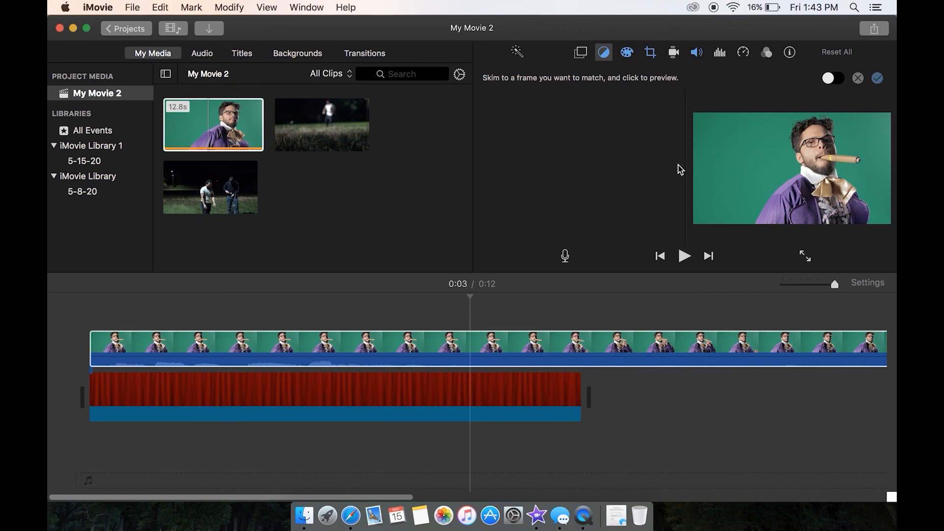
{"action": "left_click", "coordinate": [858, 77]}
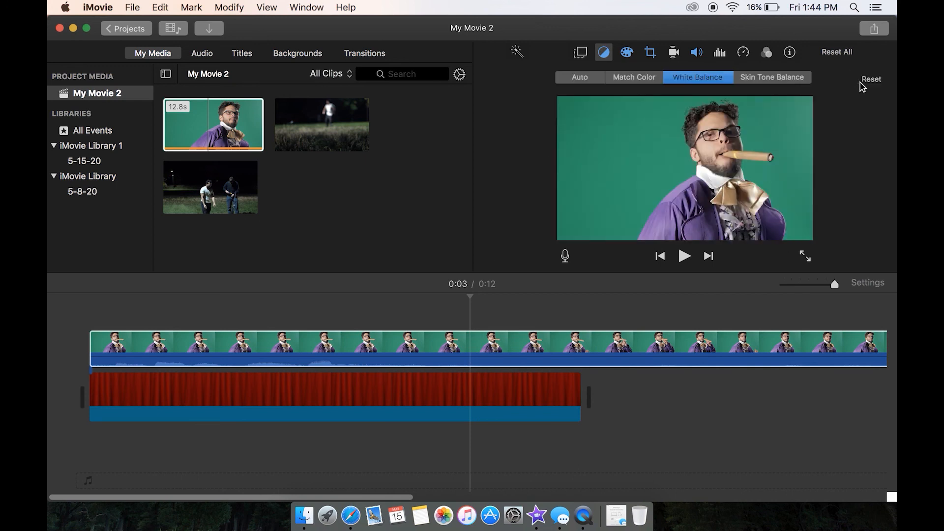
Step: Adjust the clip's color correction by deepening the shadows, lowering the highlights, reducing saturation slightly and warming the color temperature
{"action": "left_click", "coordinate": [631, 59]}
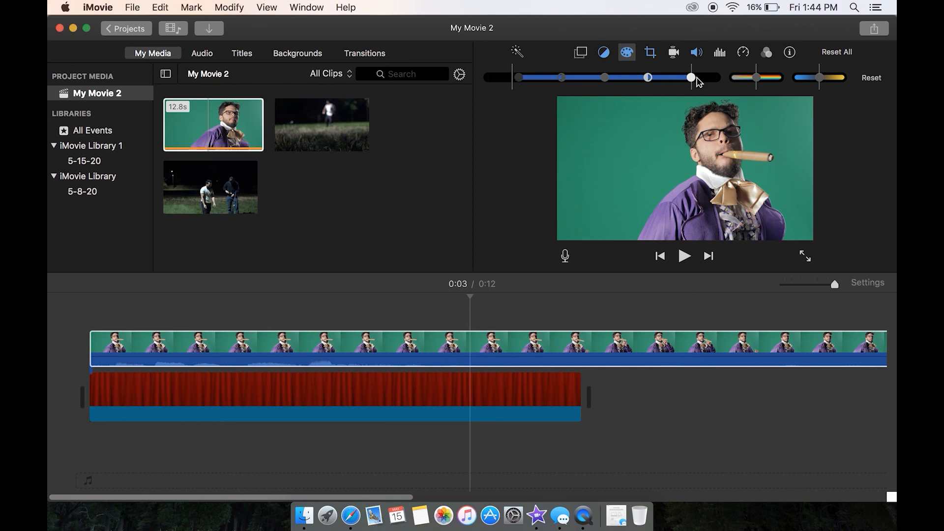
{"action": "mouse_move", "coordinate": [520, 83]}
{"action": "left_mouse_down"}
{"action": "mouse_move", "coordinate": [537, 82]}
{"action": "mouse_move", "coordinate": [496, 85]}
{"action": "mouse_move", "coordinate": [522, 84]}
{"action": "left_mouse_up"}
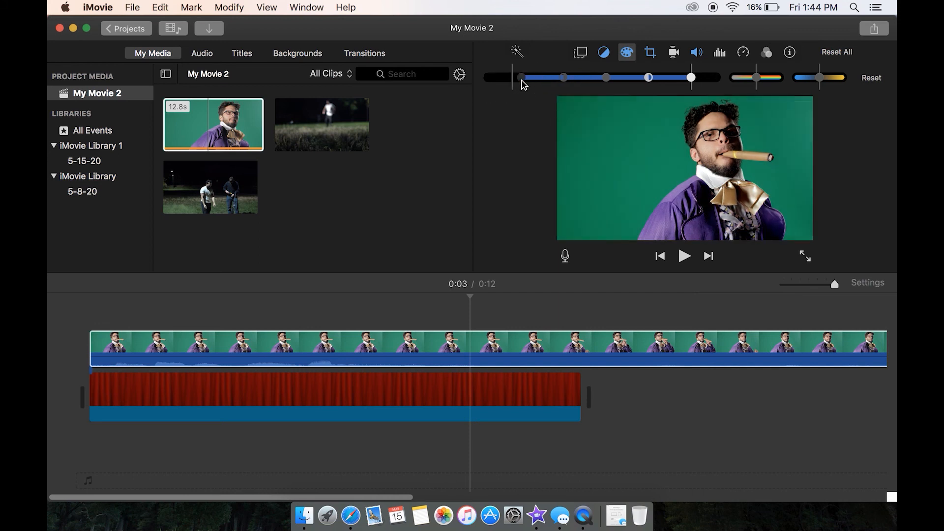
{"action": "left_click_drag", "start_coordinate": [697, 83], "coordinate": [648, 83]}
{"action": "mouse_move", "coordinate": [584, 77]}
{"action": "left_mouse_down"}
{"action": "mouse_move", "coordinate": [599, 77]}
{"action": "mouse_move", "coordinate": [565, 79]}
{"action": "mouse_move", "coordinate": [581, 78]}
{"action": "left_mouse_up"}
{"action": "mouse_move", "coordinate": [761, 78]}
{"action": "left_mouse_down"}
{"action": "mouse_move", "coordinate": [771, 78]}
{"action": "mouse_move", "coordinate": [752, 79]}
{"action": "left_mouse_up"}
{"action": "mouse_move", "coordinate": [820, 83]}
{"action": "left_mouse_down"}
{"action": "mouse_move", "coordinate": [834, 81]}
{"action": "mouse_move", "coordinate": [808, 82]}
{"action": "mouse_move", "coordinate": [830, 79]}
{"action": "left_mouse_up"}
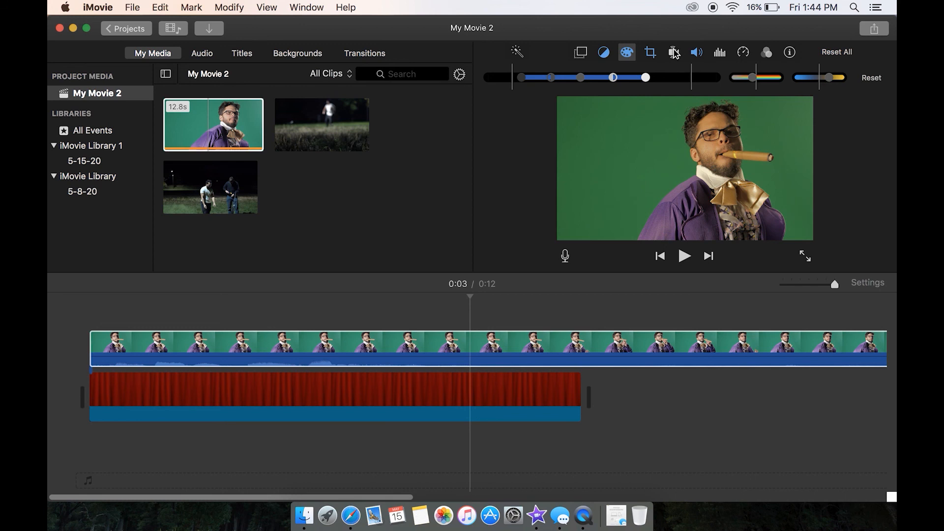
Step: Try a Crop to Fill framing of the man's lower face and torso, and undo the crop
{"action": "left_click", "coordinate": [645, 54]}
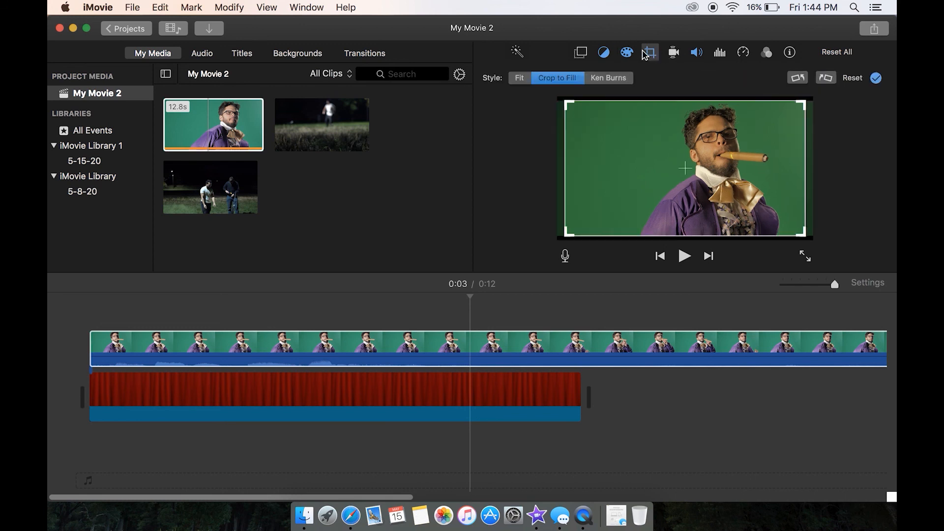
{"action": "left_click", "coordinate": [566, 103]}
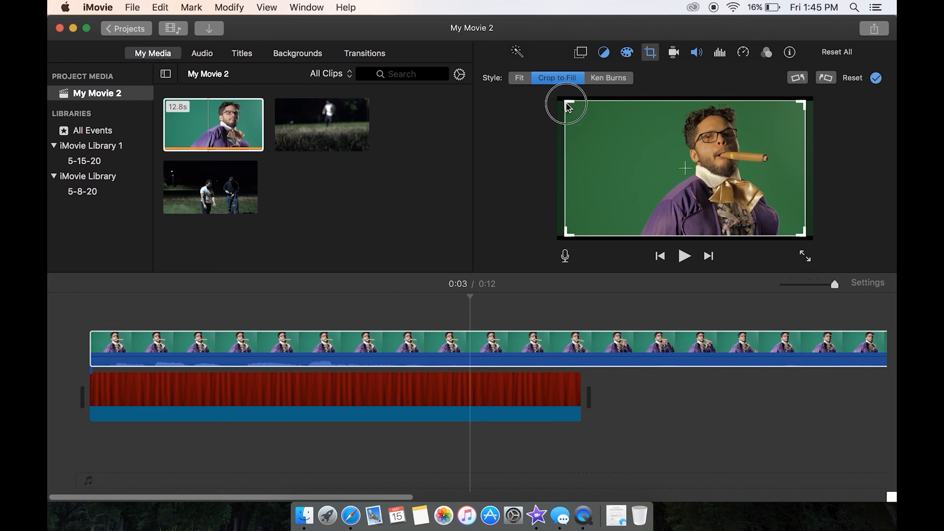
{"action": "left_click", "coordinate": [567, 100]}
{"action": "left_click_drag", "start_coordinate": [567, 103], "coordinate": [653, 156]}
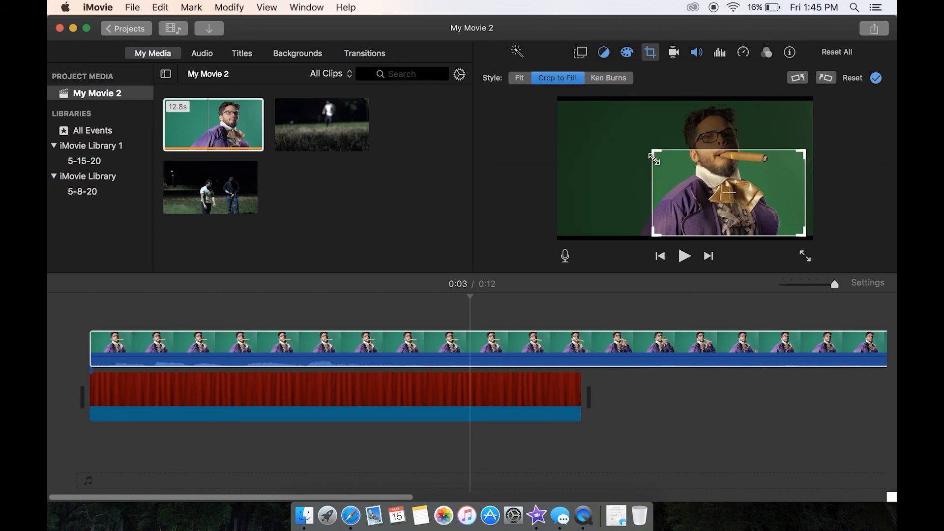
{"action": "key", "text": "Return"}
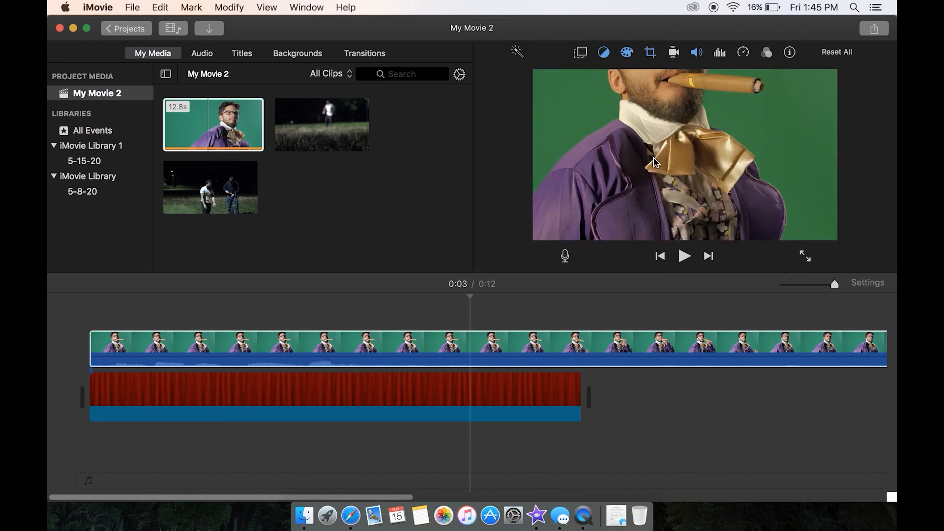
{"action": "key", "text": "super+z"}
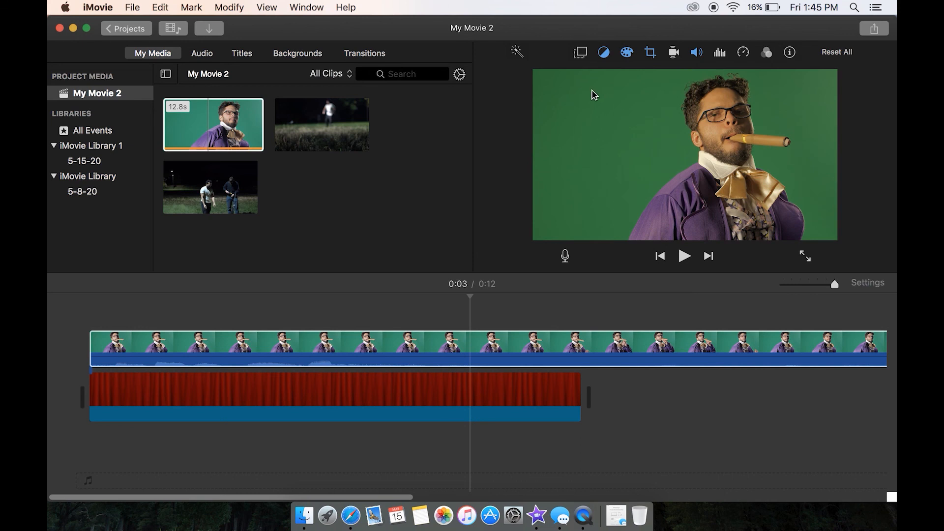
Step: Crop the green-screen clip with Crop to Fill so the frame encloses the man's head and shoulders
{"action": "left_click", "coordinate": [650, 54]}
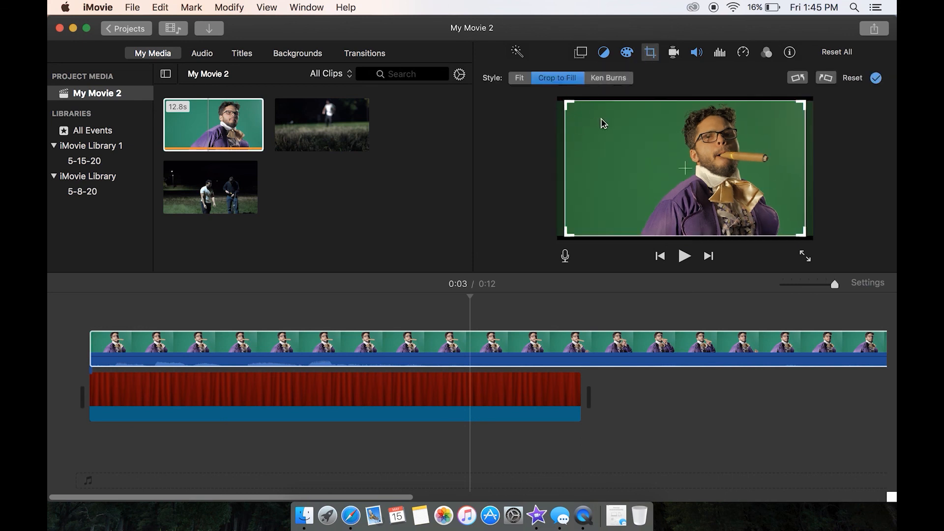
{"action": "left_click_drag", "start_coordinate": [591, 112], "coordinate": [632, 133]}
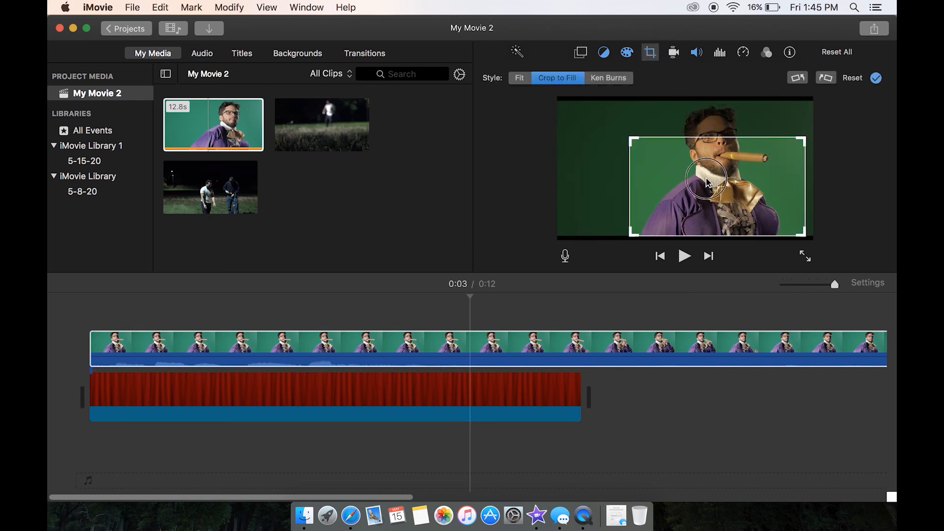
{"action": "left_click_drag", "start_coordinate": [706, 182], "coordinate": [704, 145]}
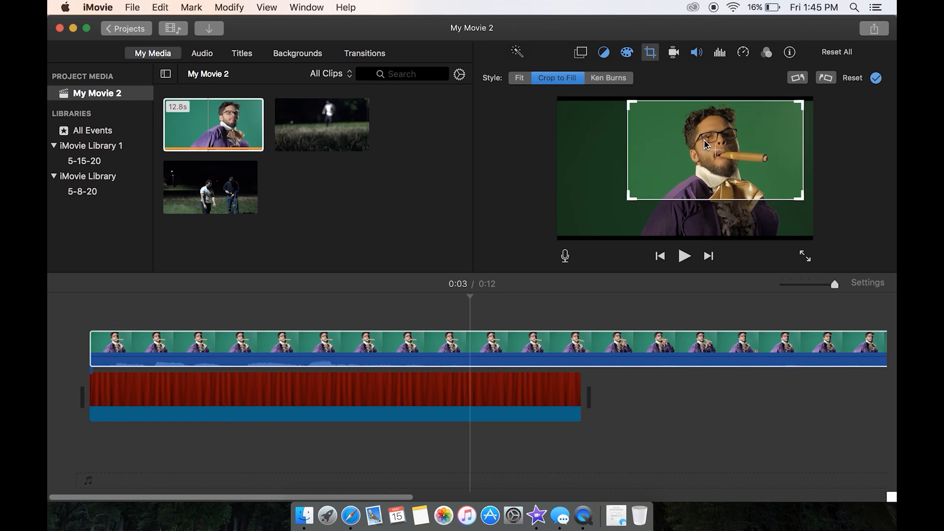
{"action": "left_click", "coordinate": [875, 78]}
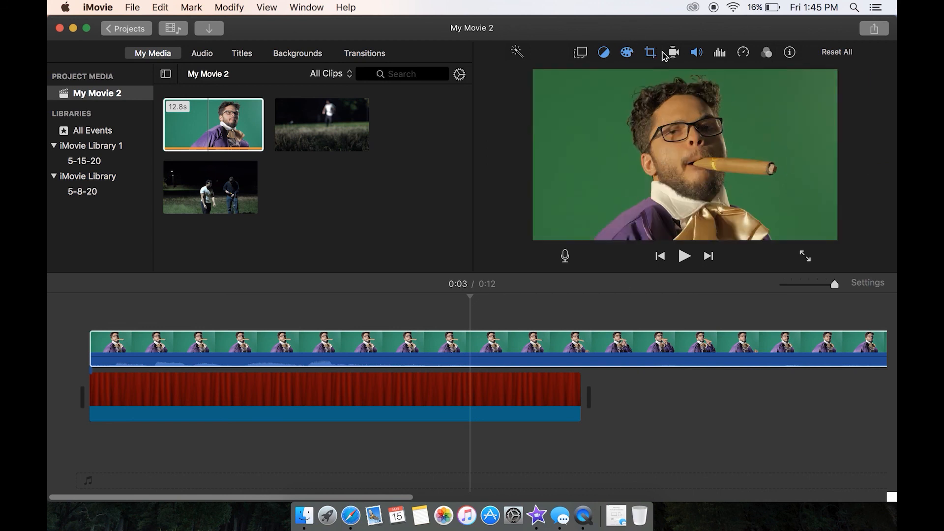
Step: Review the clip's crop styles, including Ken Burns, and its stabilization and rolling shutter options
{"action": "left_click", "coordinate": [651, 52]}
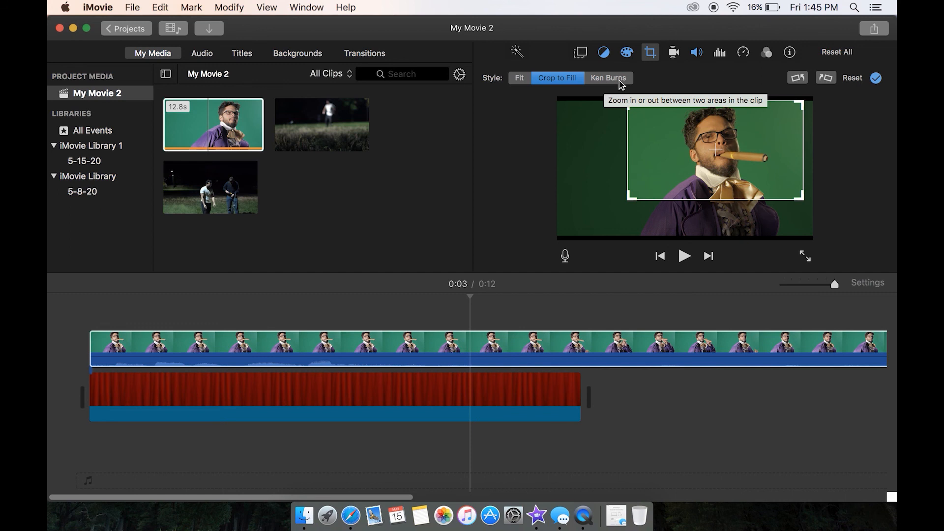
{"action": "left_click", "coordinate": [674, 54]}
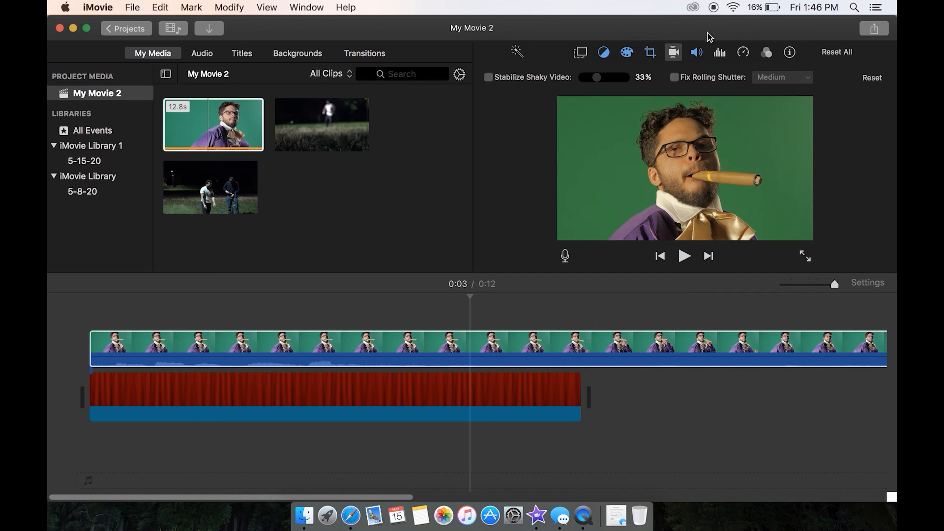
Step: Lower the clip's volume to about 54% and try the option to lower the volume of other clips
{"action": "left_click", "coordinate": [697, 53]}
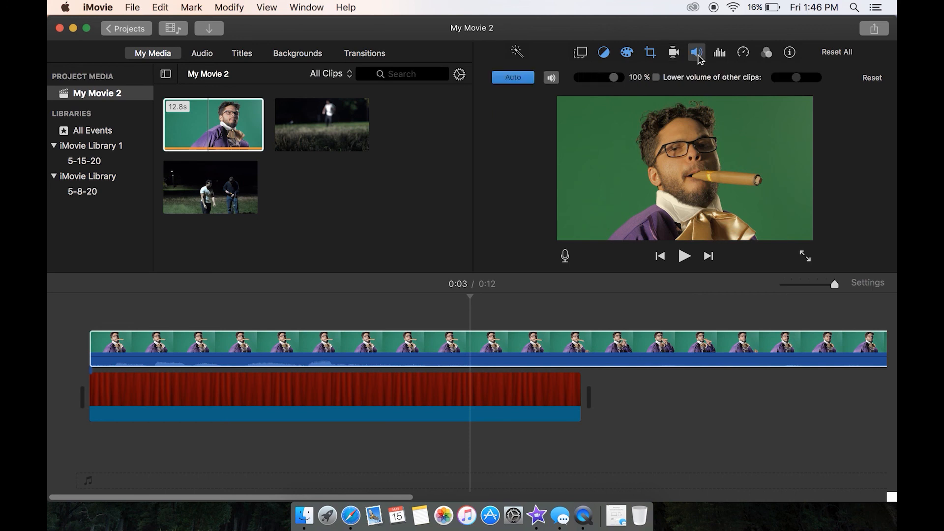
{"action": "mouse_move", "coordinate": [613, 77]}
{"action": "left_mouse_down"}
{"action": "mouse_move", "coordinate": [583, 78]}
{"action": "mouse_move", "coordinate": [600, 80]}
{"action": "left_mouse_up"}
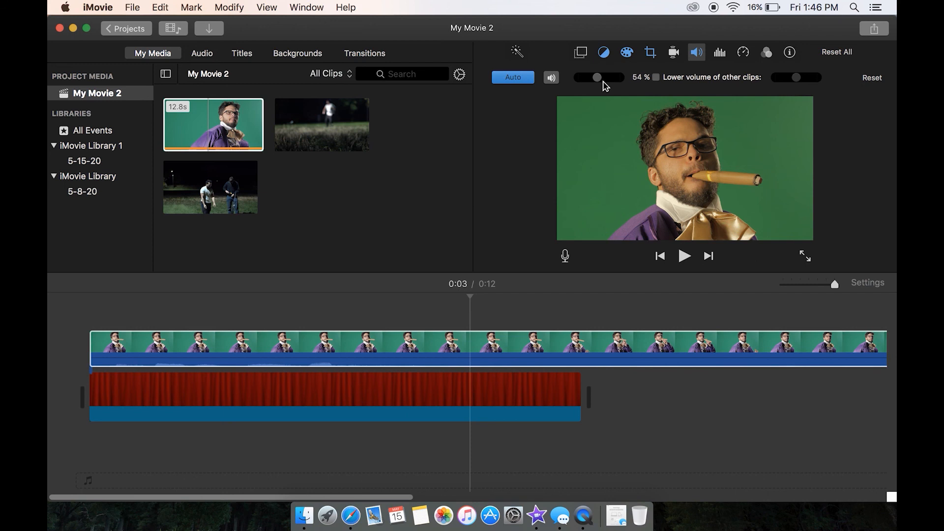
{"action": "left_click", "coordinate": [656, 77]}
{"action": "mouse_move", "coordinate": [796, 80]}
{"action": "left_mouse_down"}
{"action": "mouse_move", "coordinate": [780, 80]}
{"action": "mouse_move", "coordinate": [794, 81]}
{"action": "left_mouse_up"}
Step: Examine the clip's background noise reduction and equalizer settings
{"action": "left_click", "coordinate": [719, 54]}
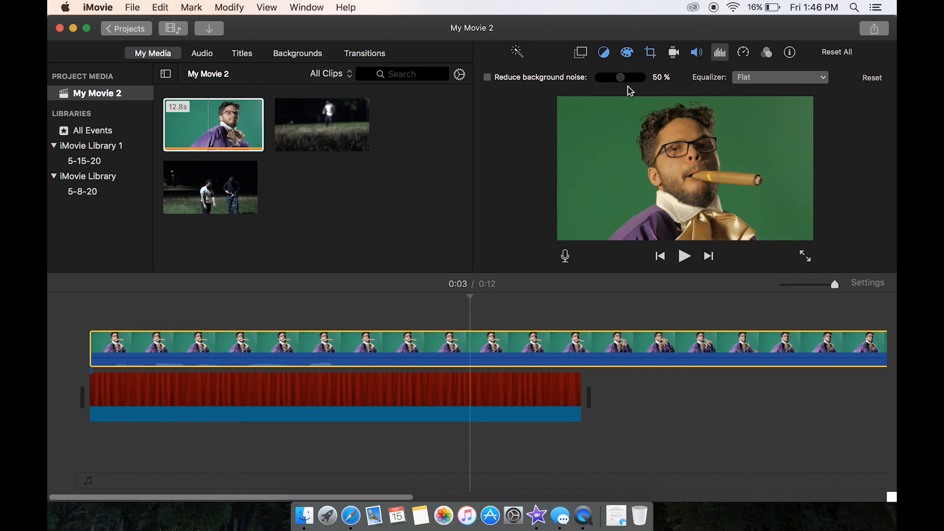
{"action": "mouse_move", "coordinate": [624, 81]}
{"action": "left_mouse_down"}
{"action": "mouse_move", "coordinate": [637, 79]}
{"action": "mouse_move", "coordinate": [616, 79]}
{"action": "left_mouse_up"}
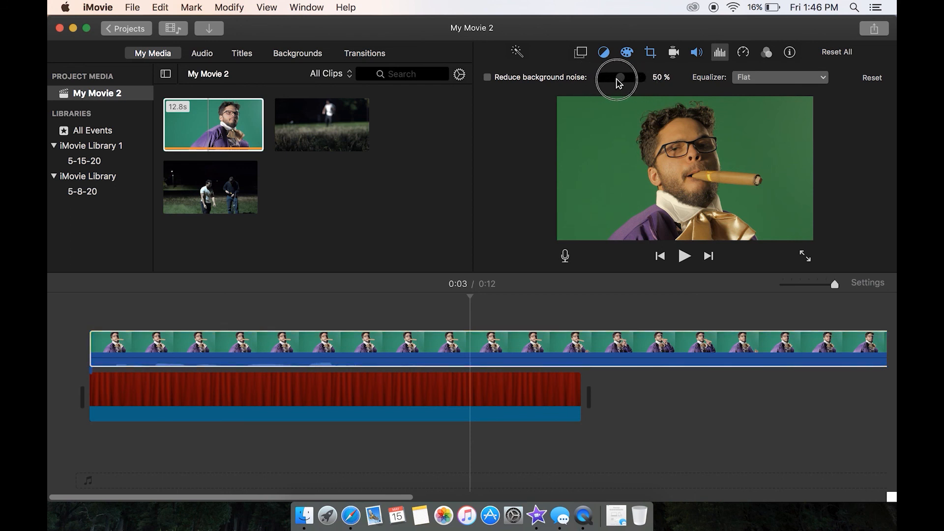
{"action": "left_click", "coordinate": [777, 81]}
Step: Add a freeze frame to the green-screen clip at the playhead and set its duration to 5 seconds
{"action": "left_click", "coordinate": [742, 52]}
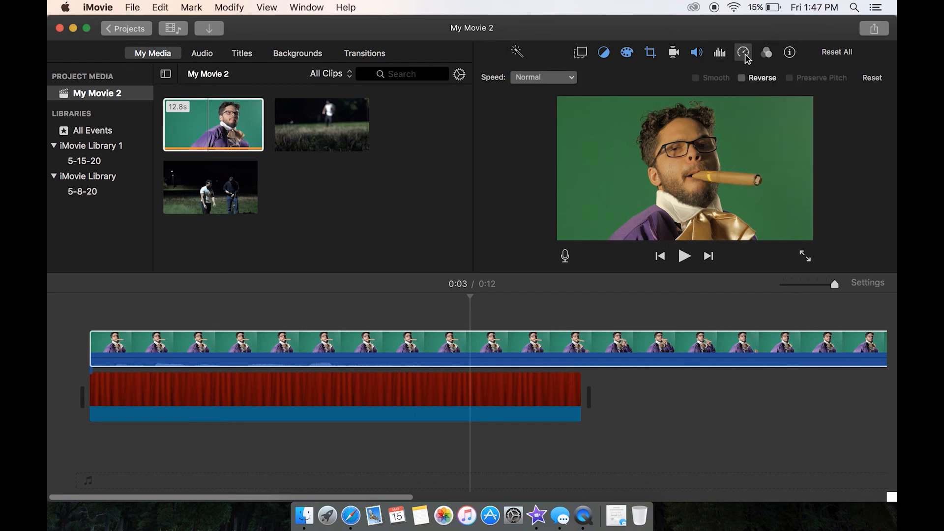
{"action": "left_click", "coordinate": [568, 78]}
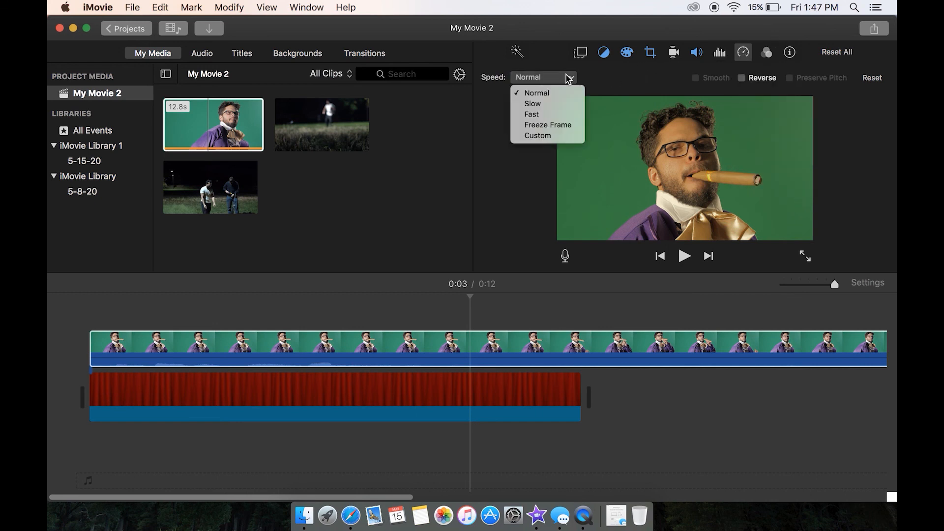
{"action": "left_click", "coordinate": [565, 127]}
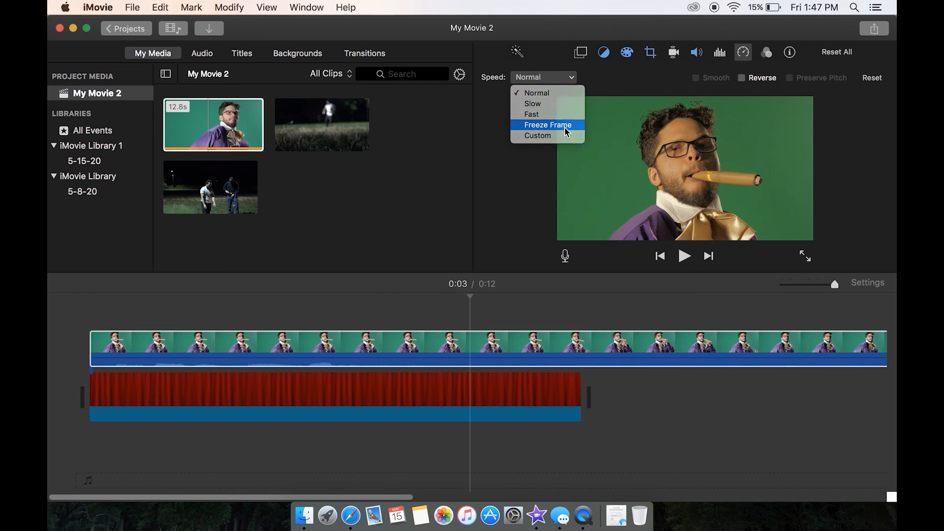
{"action": "left_click", "coordinate": [662, 349]}
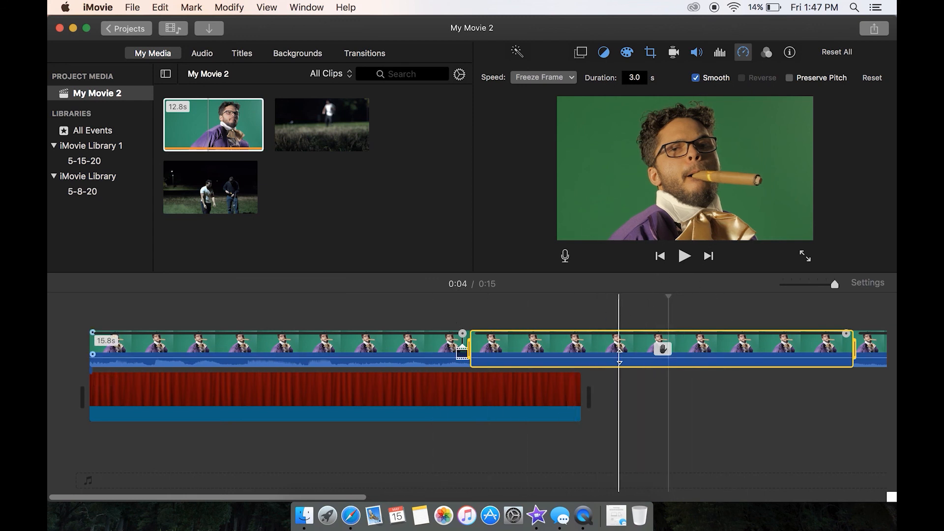
{"action": "left_click", "coordinate": [634, 78]}
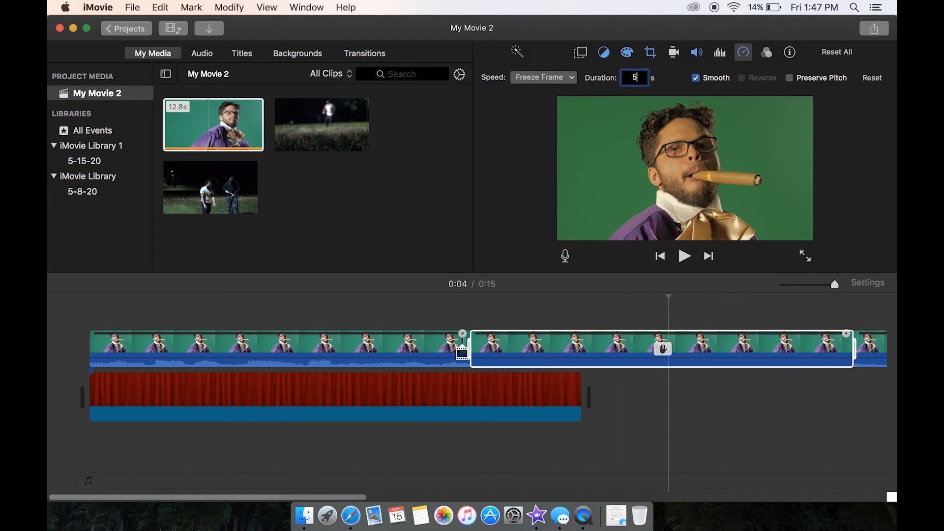
{"action": "type", "text": "5"}
{"action": "key", "text": "Return"}
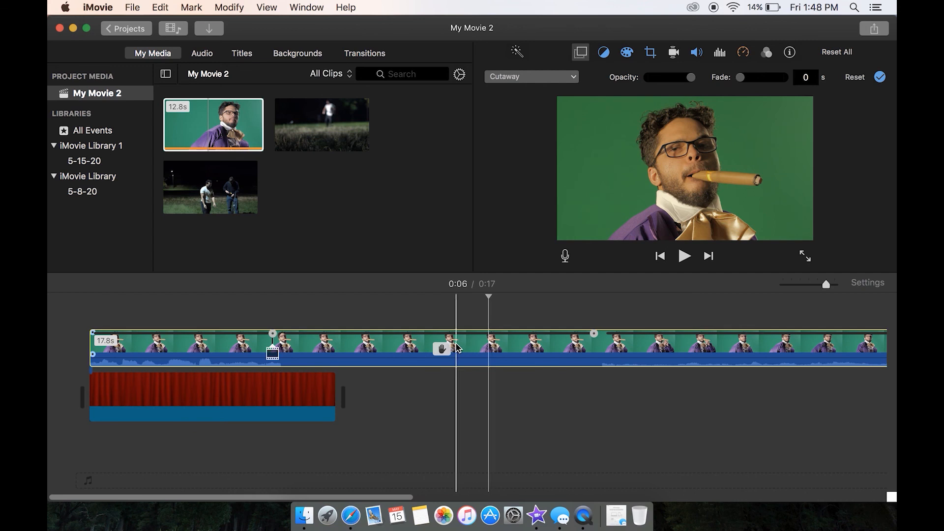
Step: Check the speed settings of the freeze-frame section and of the whole green-screen clip
{"action": "left_click", "coordinate": [448, 349]}
{"action": "left_click", "coordinate": [447, 349]}
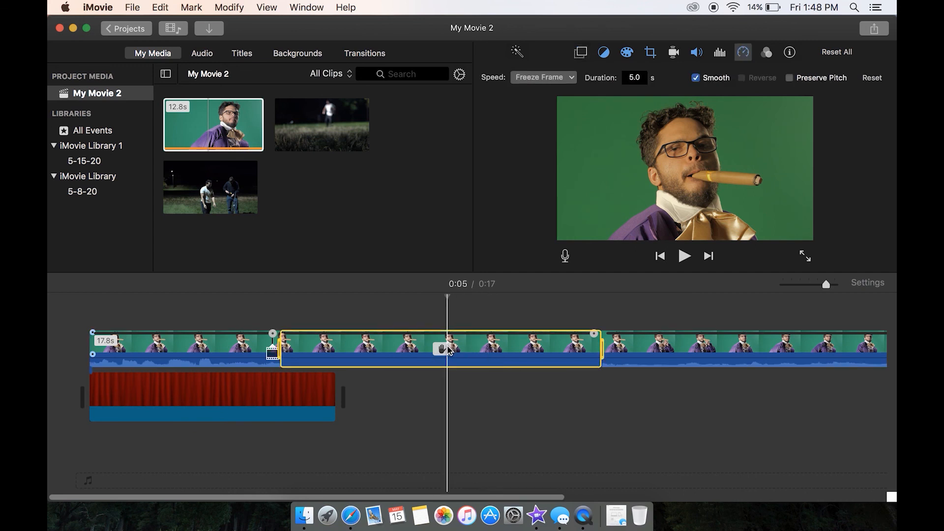
{"action": "left_click", "coordinate": [557, 347]}
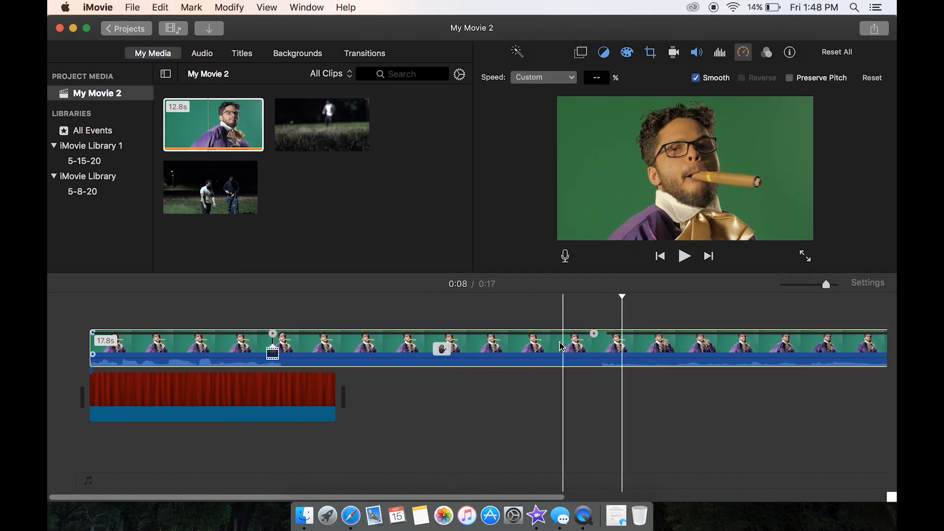
Step: Select the freeze-frame section of the green-screen clip and set its duration to 1 second
{"action": "left_click", "coordinate": [646, 341]}
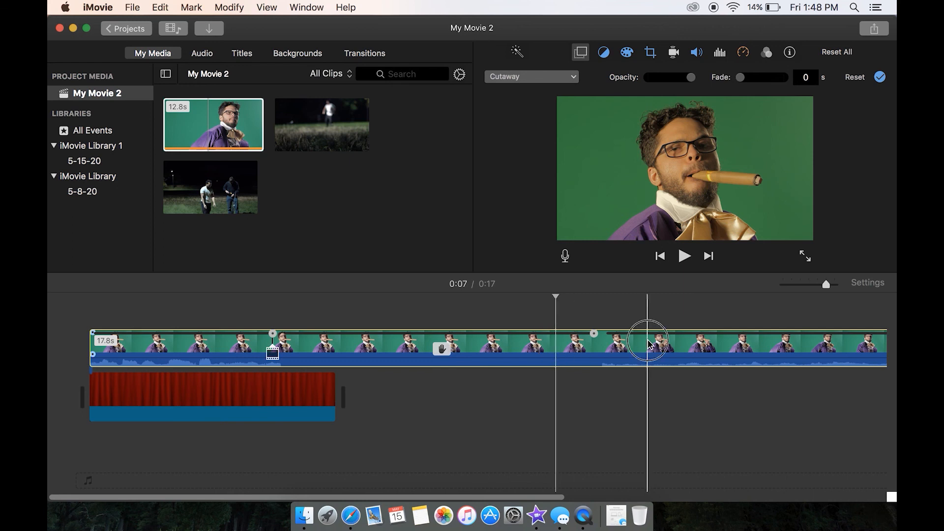
{"action": "left_click", "coordinate": [563, 341]}
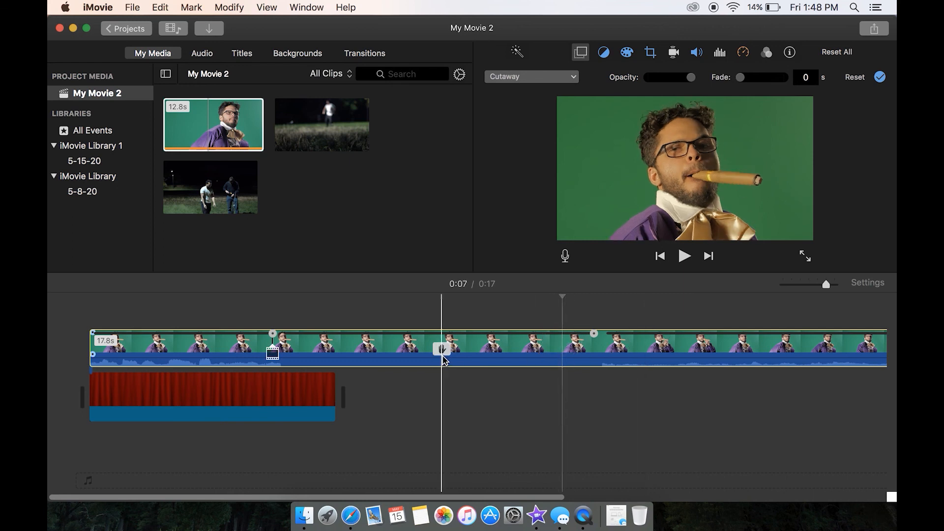
{"action": "left_click", "coordinate": [442, 356]}
{"action": "left_click", "coordinate": [634, 77]}
{"action": "type", "text": "1"}
{"action": "key", "text": "Return"}
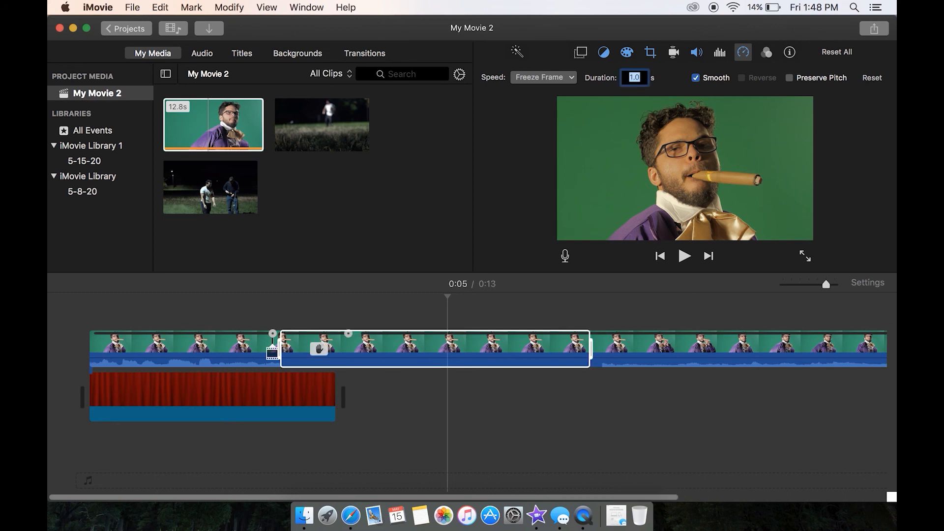
Step: Play the movie from just before the freeze frame to check how it runs
{"action": "left_click", "coordinate": [260, 324]}
{"action": "key", "text": "space"}
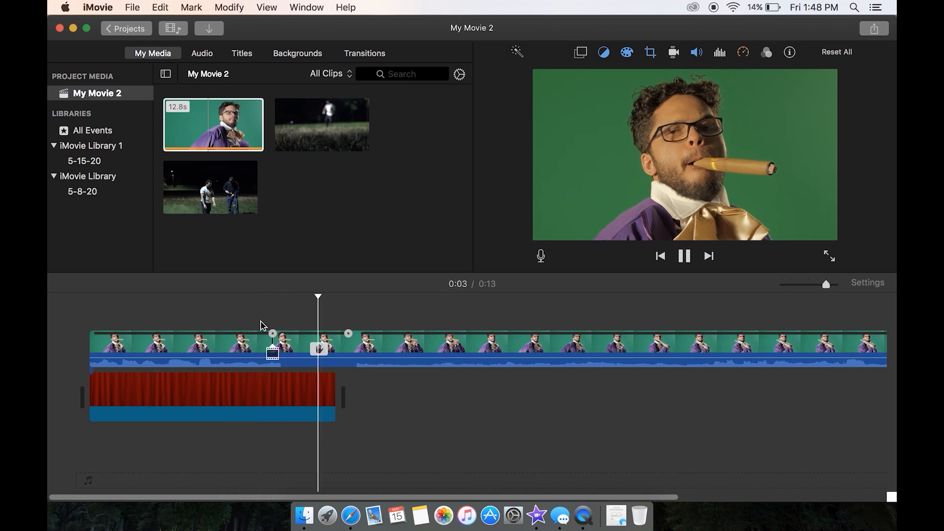
{"action": "key", "text": "space"}
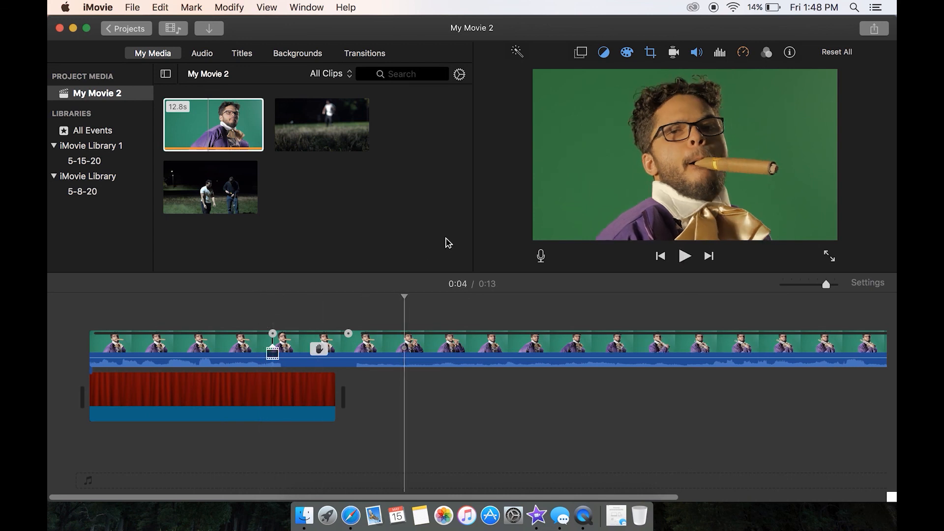
Step: Undo the freeze frame's duration changes and the freeze frame itself on the green-screen clip
{"action": "left_click", "coordinate": [742, 52]}
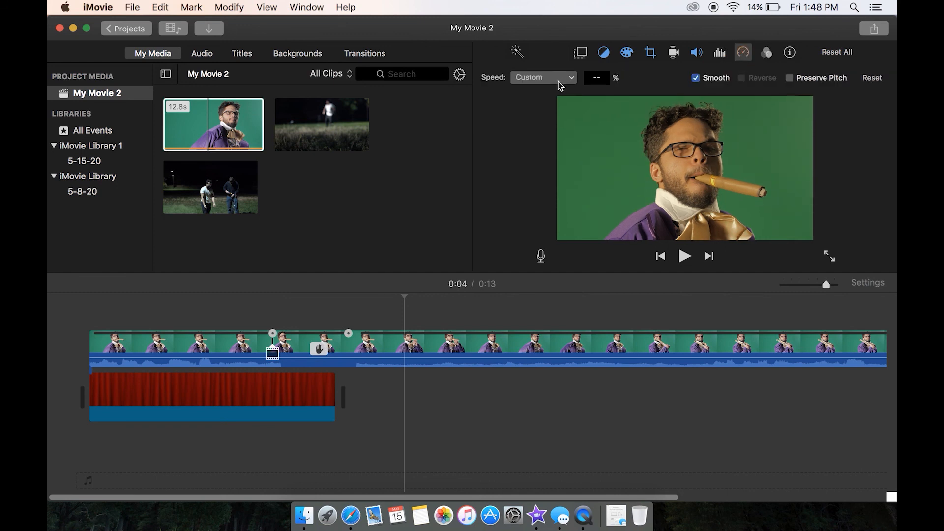
{"action": "key", "text": "alt+f"}
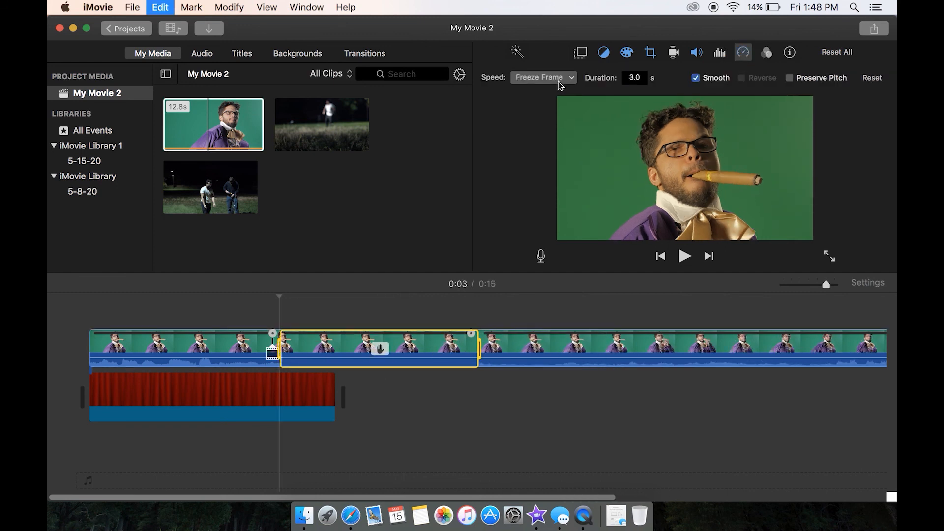
{"action": "key", "text": "super+z"}
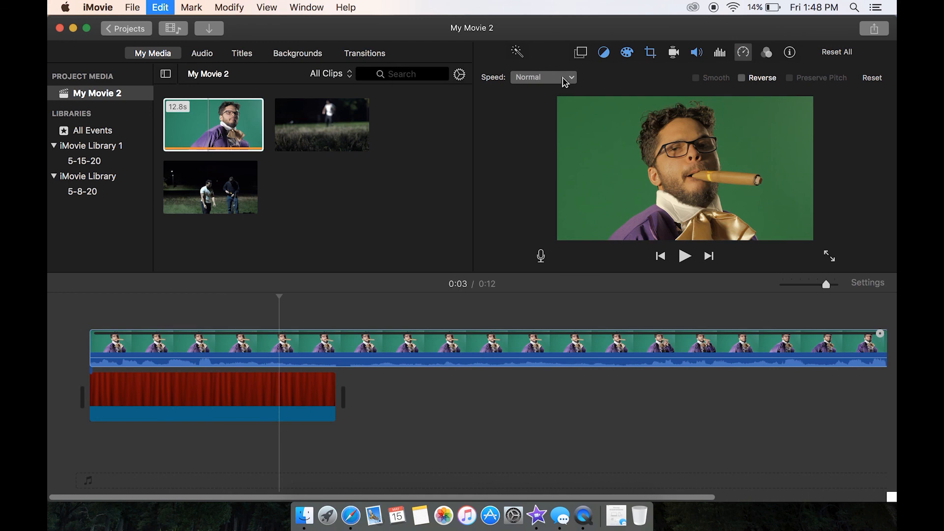
Step: Apply the Noir clip filter to the green-screen clip
{"action": "left_click", "coordinate": [766, 52]}
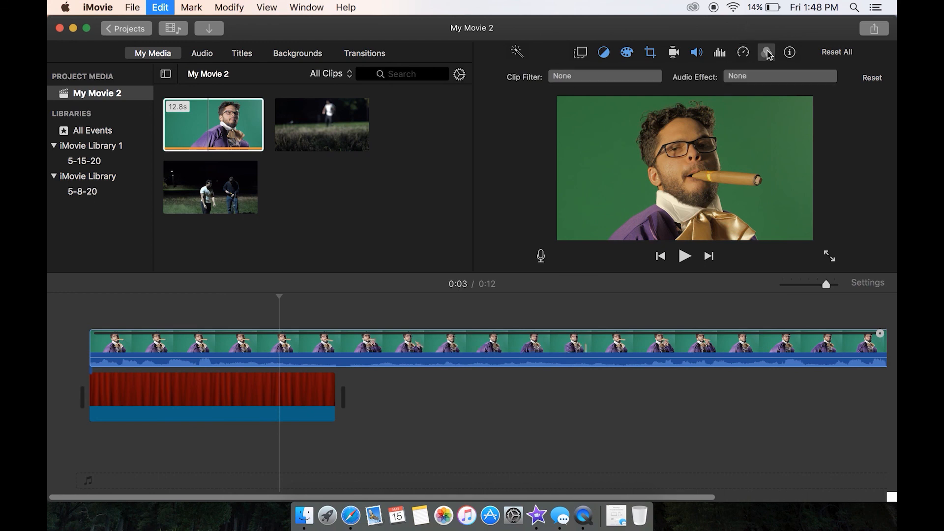
{"action": "left_click", "coordinate": [625, 79]}
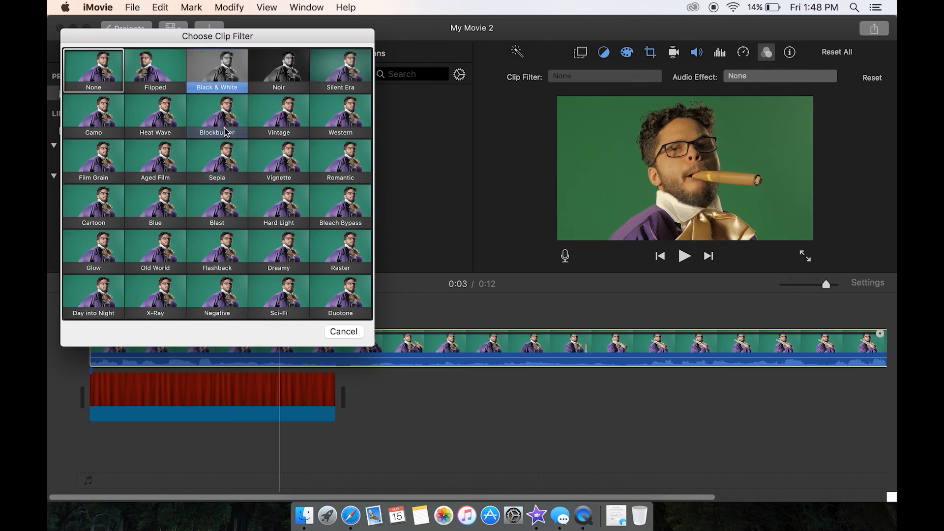
{"action": "left_click", "coordinate": [270, 69]}
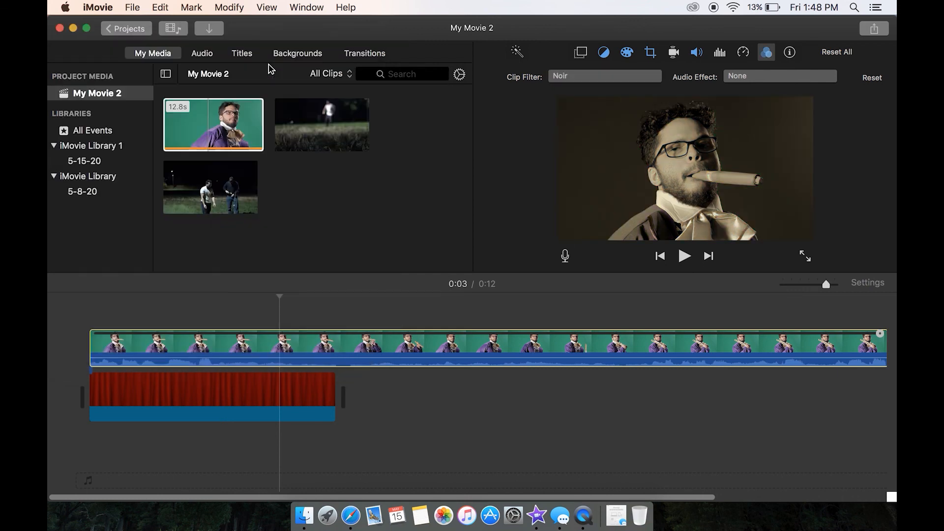
Step: Extend the end of the red curtain background clip to nearly the full length of the green-screen clip
{"action": "left_click", "coordinate": [336, 397]}
{"action": "left_click_drag", "start_coordinate": [335, 398], "coordinate": [806, 430]}
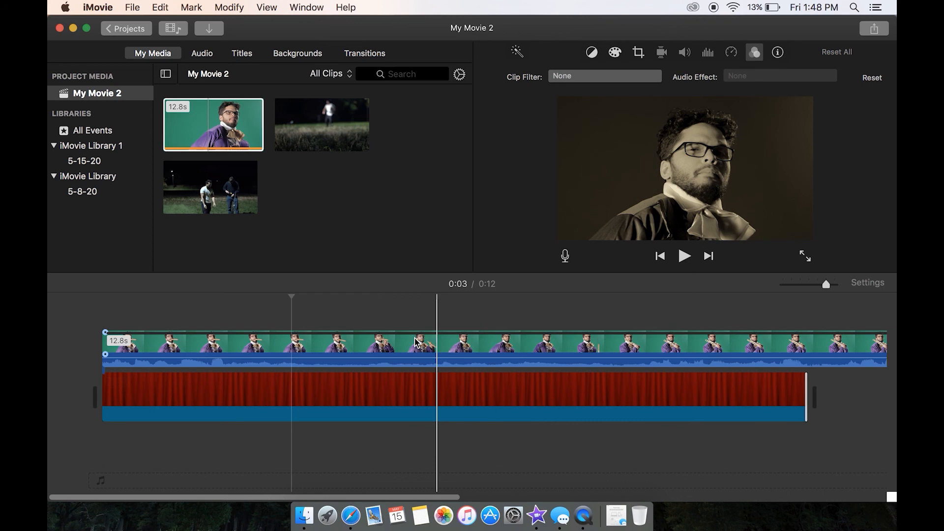
{"action": "left_click", "coordinate": [543, 344]}
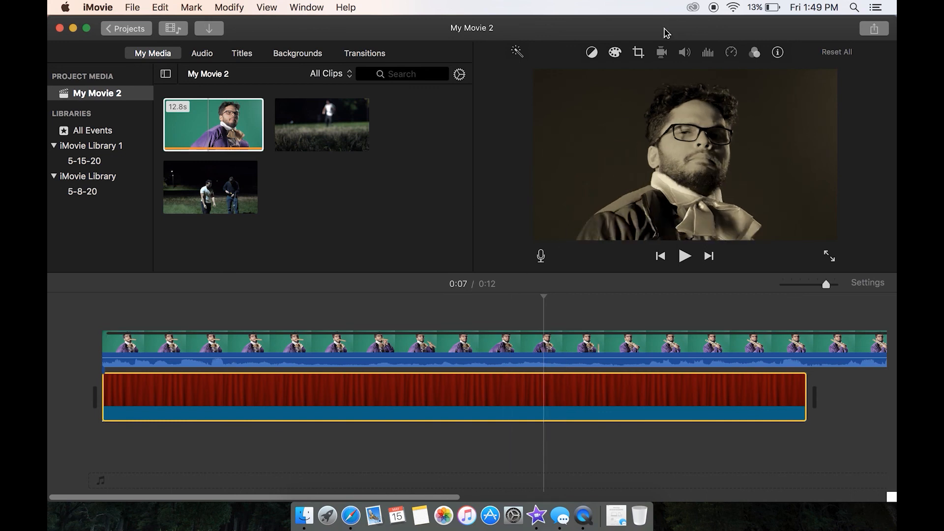
Step: Browse the clip filters for the red curtain background clip and close them without choosing one
{"action": "left_click", "coordinate": [754, 53]}
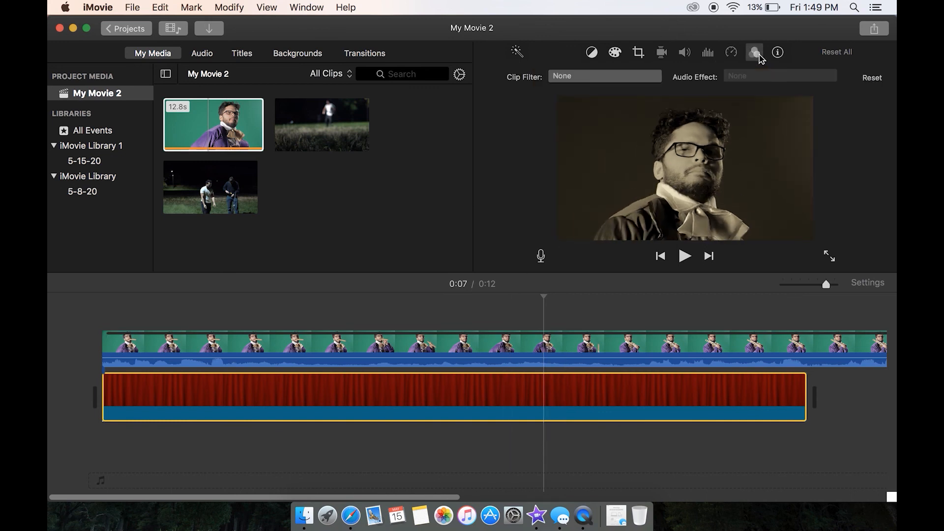
{"action": "left_click", "coordinate": [652, 82]}
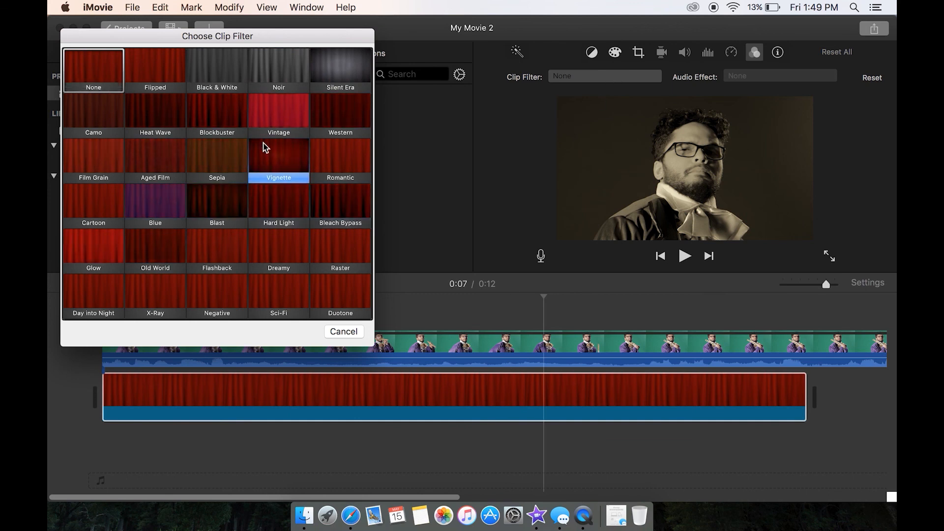
{"action": "left_click", "coordinate": [346, 336]}
Step: Change the green-screen clip's filter to Blockbuster
{"action": "left_click", "coordinate": [513, 364]}
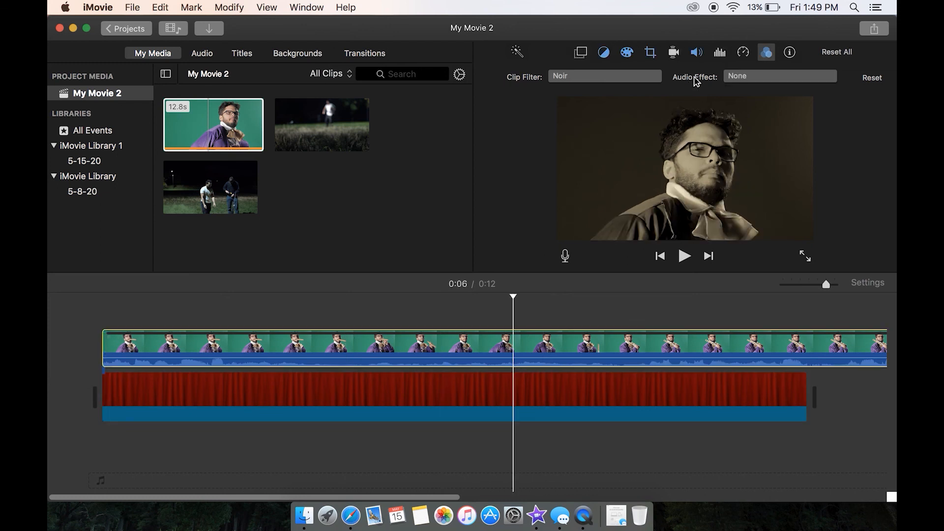
{"action": "left_click", "coordinate": [770, 49]}
{"action": "left_click", "coordinate": [770, 54]}
{"action": "left_click", "coordinate": [613, 76]}
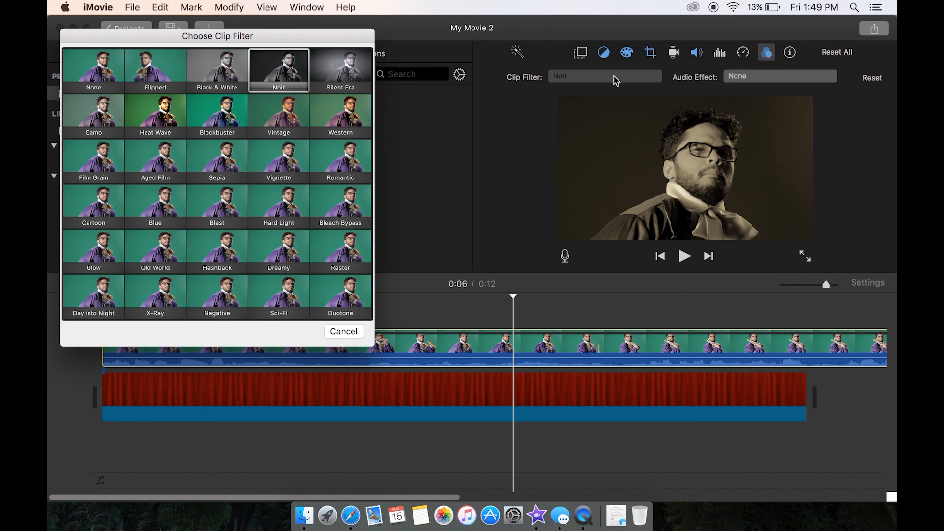
{"action": "left_click", "coordinate": [225, 120]}
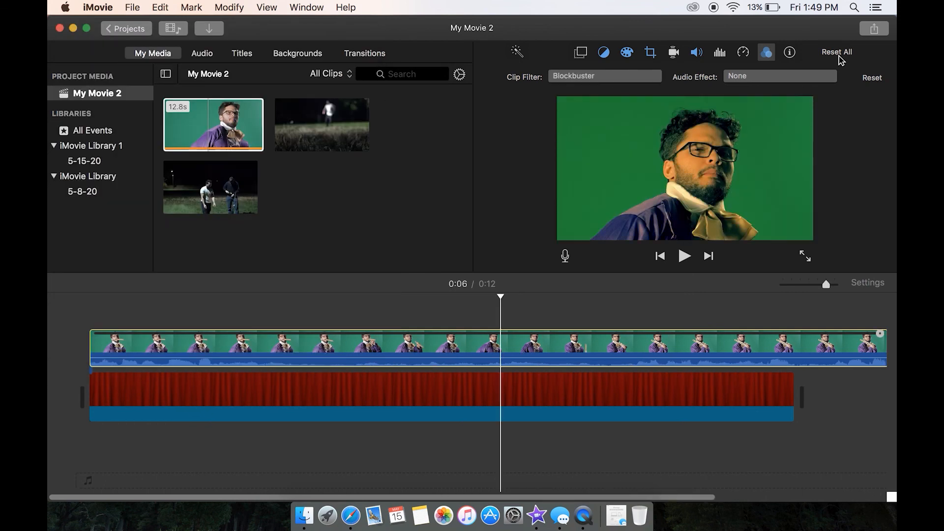
Step: Apply the Cathedral audio effect to the green-screen clip and replace it with Shortwave Radio
{"action": "left_click", "coordinate": [816, 77]}
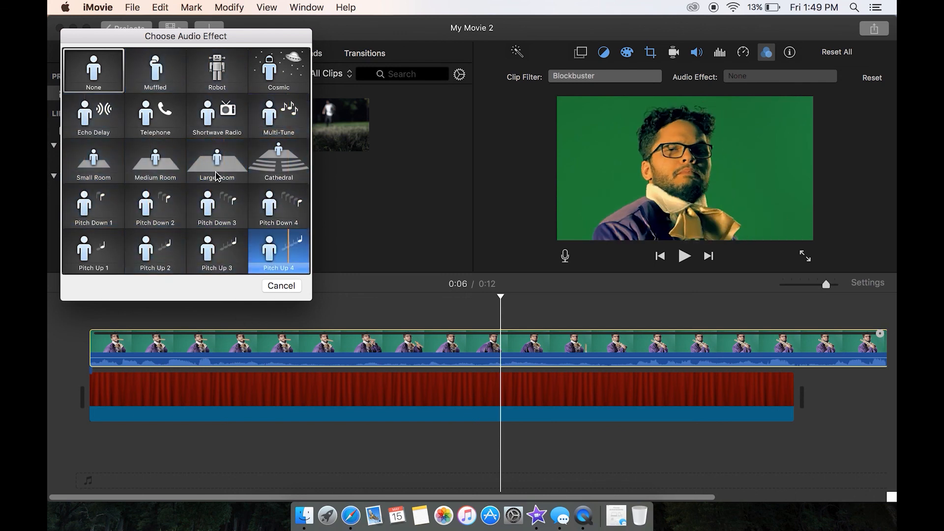
{"action": "left_click", "coordinate": [276, 162]}
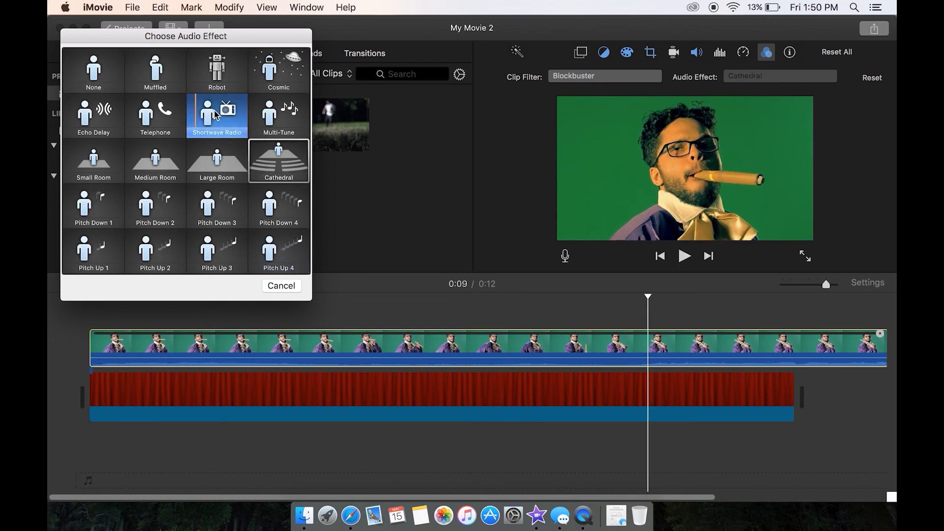
{"action": "left_click", "coordinate": [216, 115]}
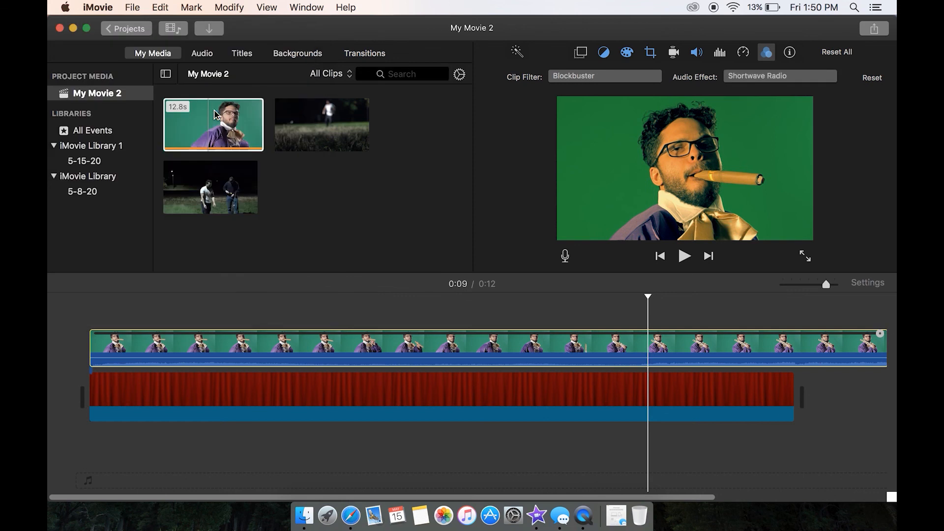
Step: Try adding three markers along the green-screen clip, ending at about 0:07, and undo them
{"action": "left_click", "coordinate": [192, 7]}
{"action": "left_click", "coordinate": [302, 371]}
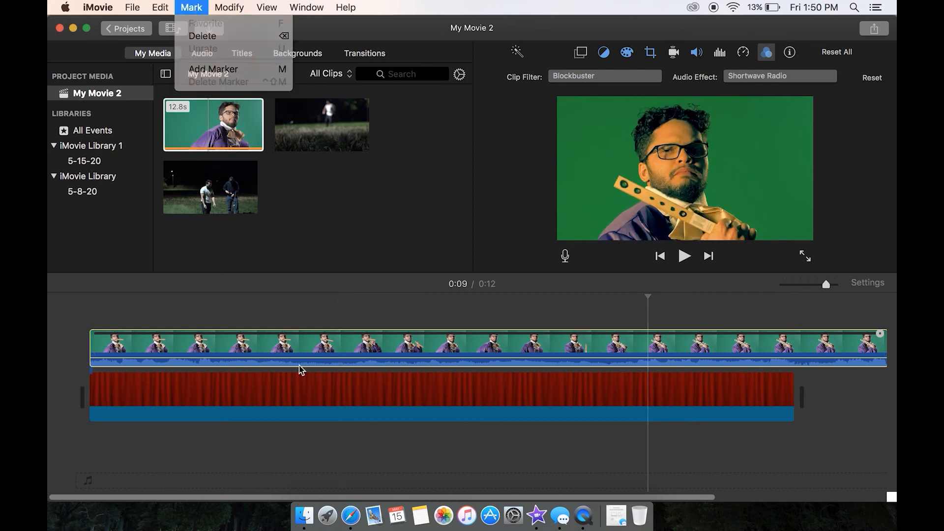
{"action": "left_click", "coordinate": [301, 371]}
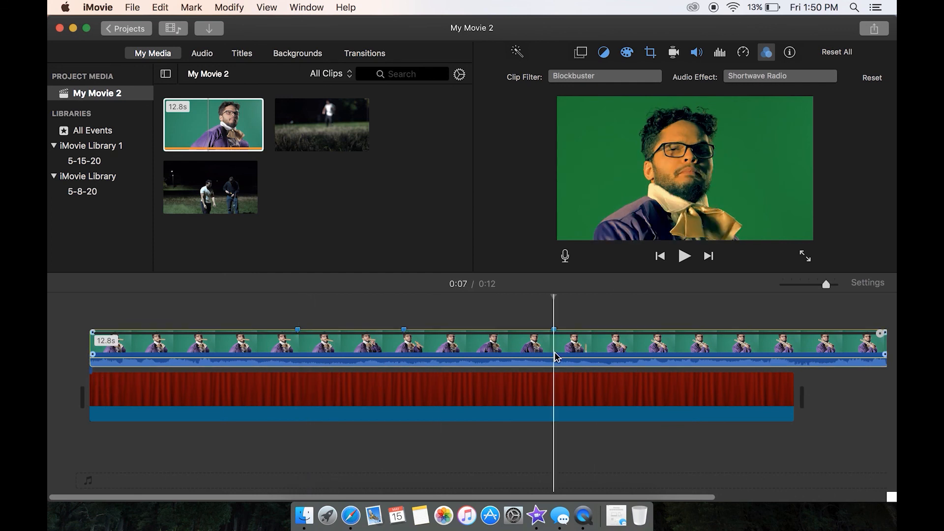
{"action": "key", "text": "super+z"}
{"action": "key", "text": "super+z"}
{"action": "key", "text": "super+z"}
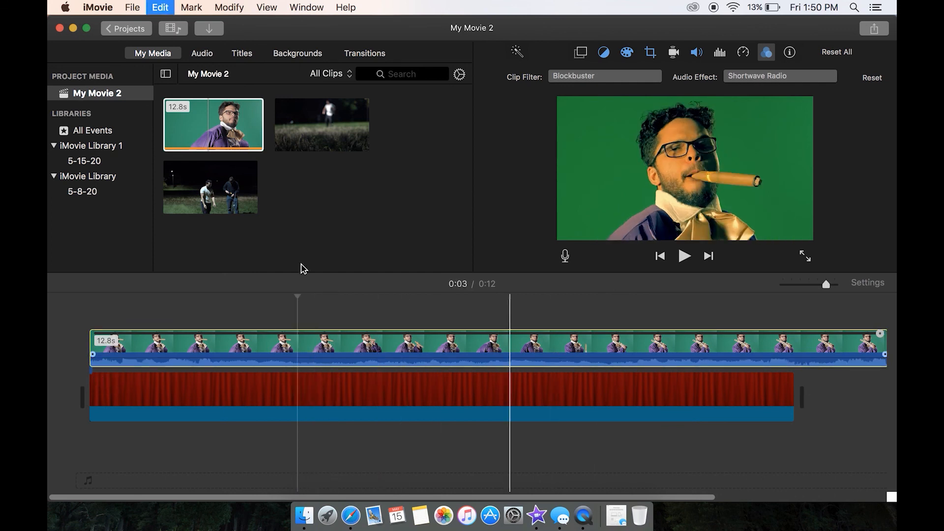
Step: Add four markers to the green-screen clip at about 0:02, 0:06, 0:09 and 0:11
{"action": "left_click", "coordinate": [255, 348]}
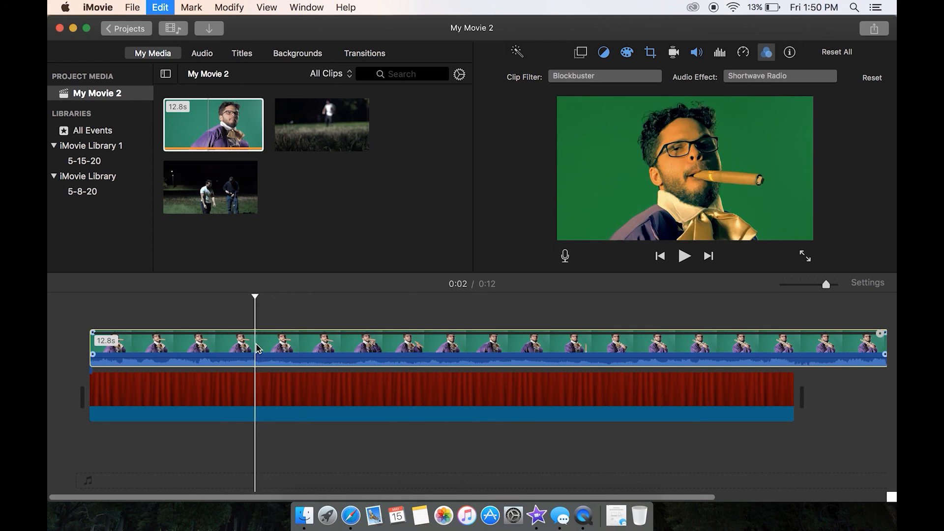
{"action": "key", "text": "m"}
{"action": "left_click", "coordinate": [477, 340]}
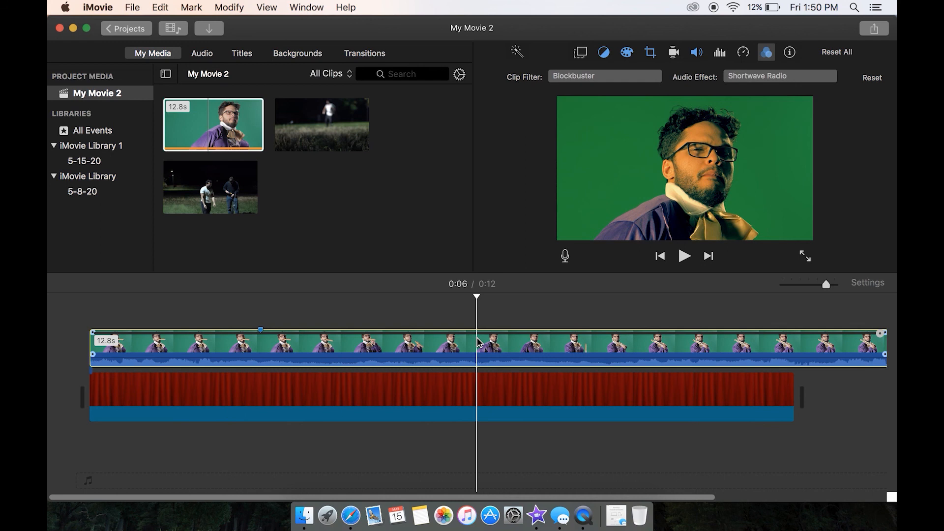
{"action": "key", "text": "m"}
{"action": "left_click", "coordinate": [700, 348]}
{"action": "key", "text": "m"}
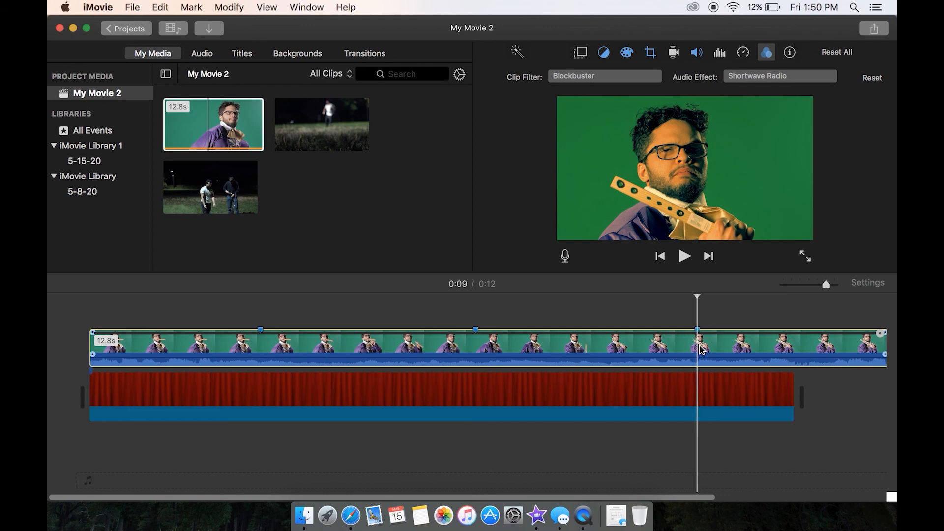
{"action": "scroll", "coordinate": [757, 350], "scroll_direction": "right", "scroll_amount": 5}
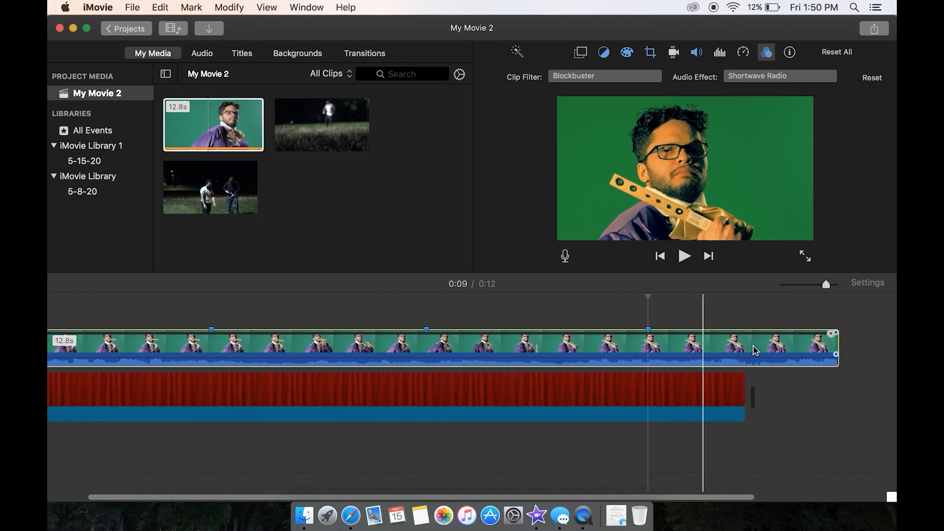
{"action": "left_click", "coordinate": [775, 346]}
{"action": "key", "text": "m"}
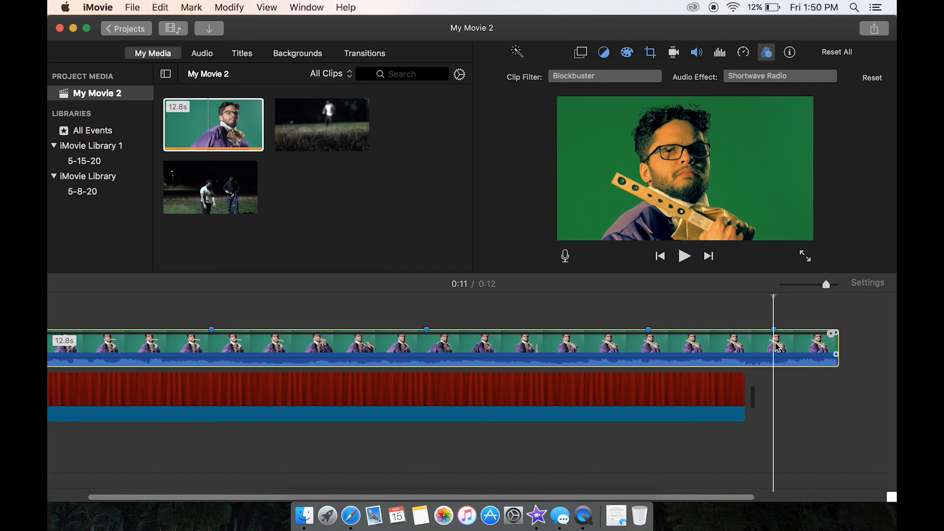
{"action": "left_click", "coordinate": [229, 6]}
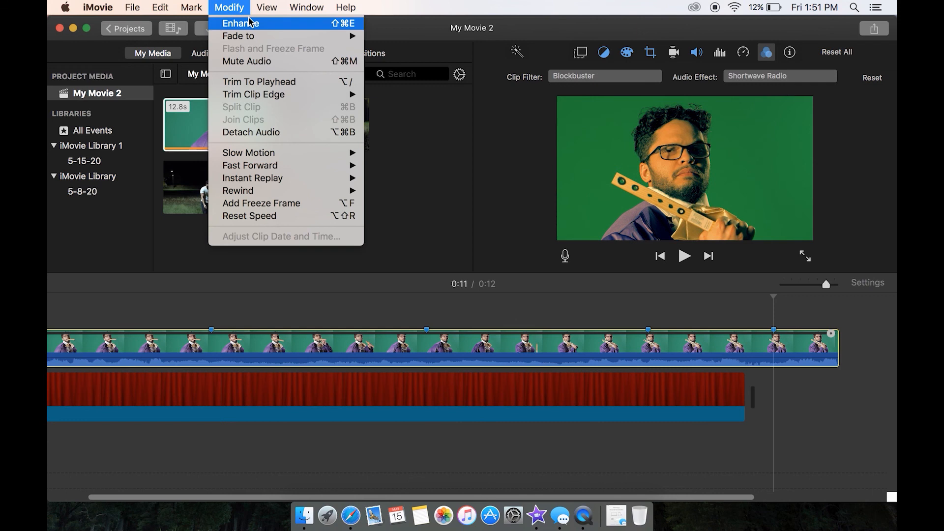
{"action": "mouse_move", "coordinate": [253, 40]}
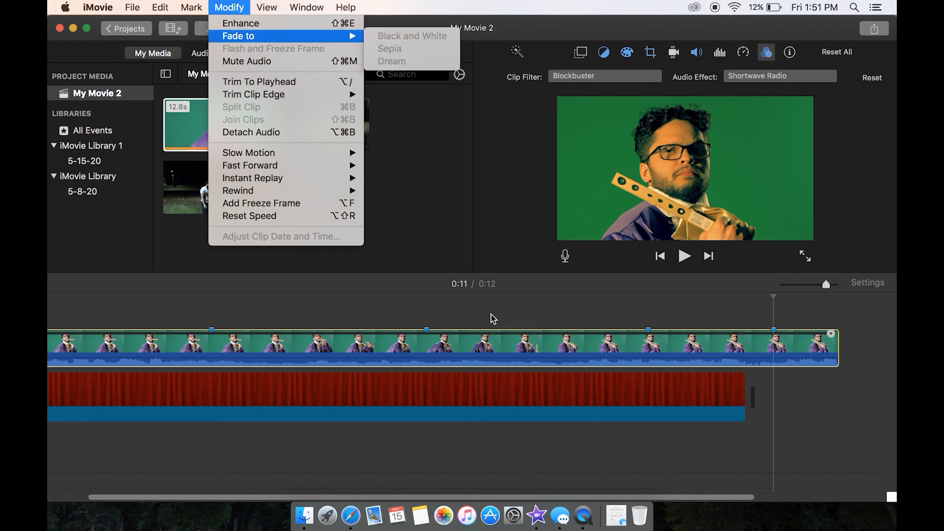
{"action": "left_click", "coordinate": [499, 352]}
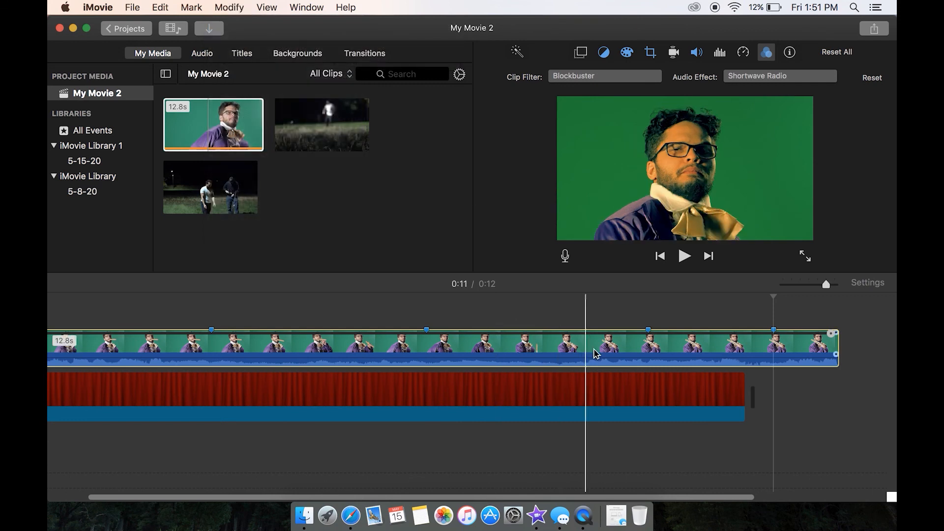
Step: Split the green-screen clip at about 0:09
{"action": "left_click", "coordinate": [645, 350]}
{"action": "left_click", "coordinate": [192, 7]}
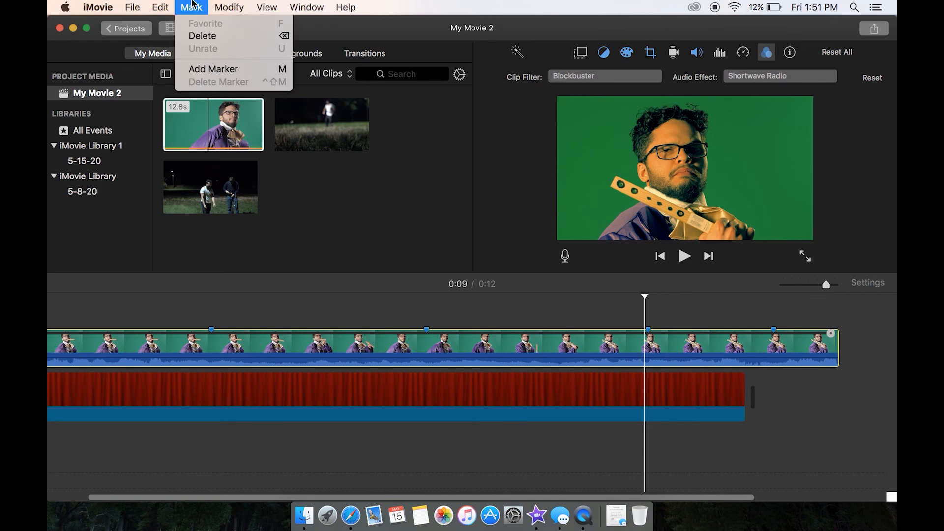
{"action": "mouse_move", "coordinate": [164, 4]}
{"action": "mouse_move", "coordinate": [224, 7]}
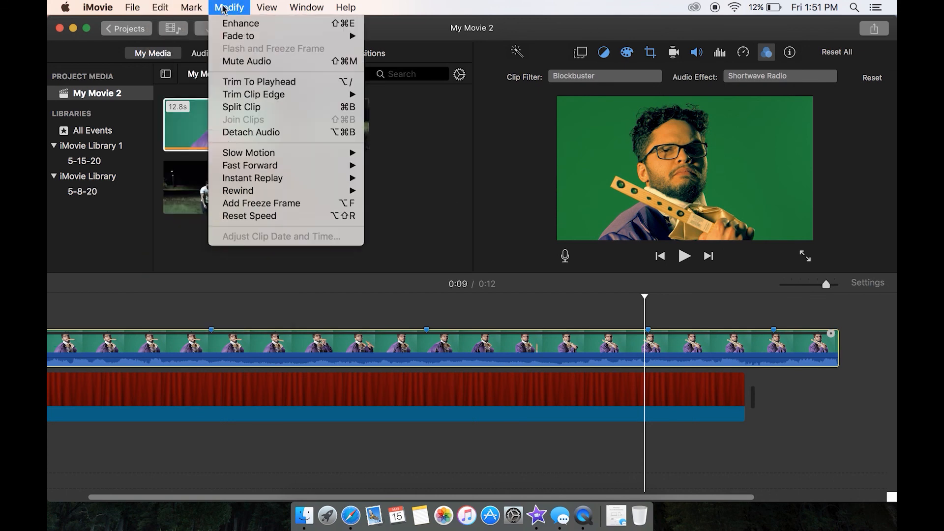
{"action": "mouse_move", "coordinate": [289, 92]}
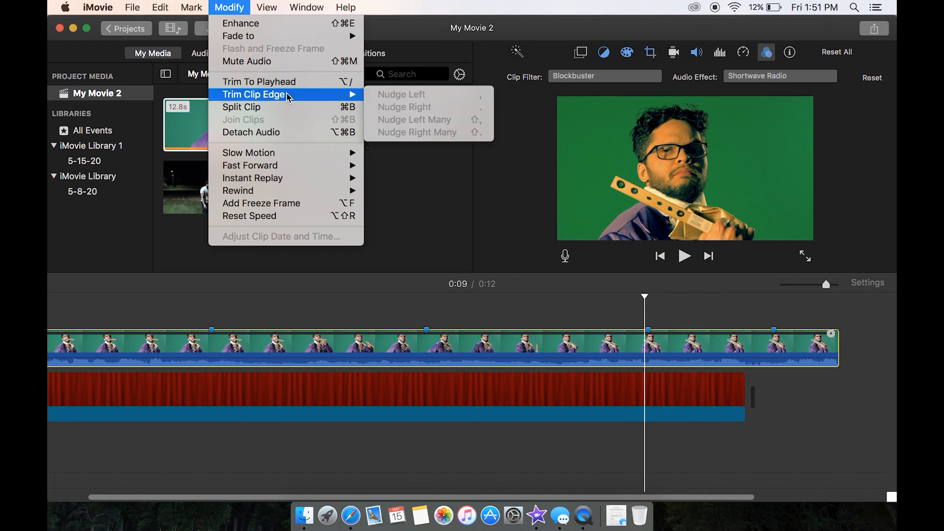
{"action": "left_click", "coordinate": [284, 105]}
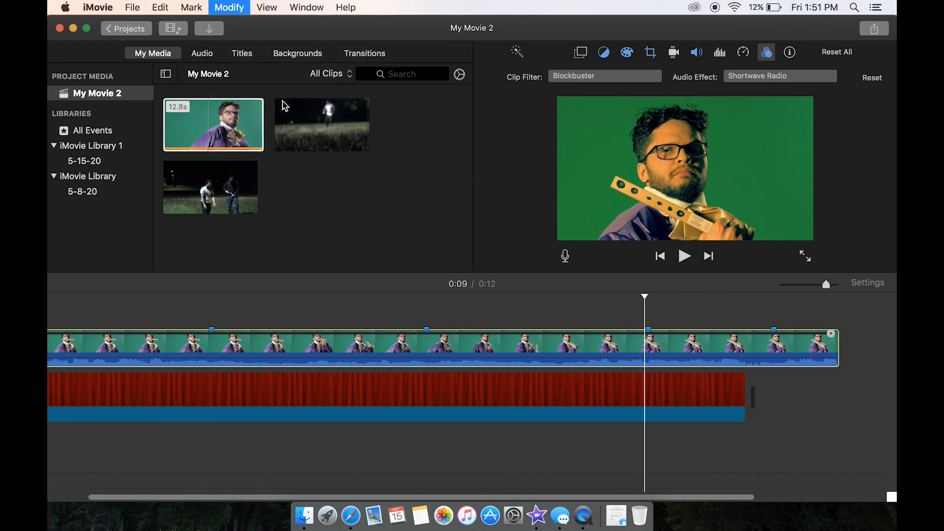
Step: Check the Fade to options and other modification commands for the first and second pieces of the split green-screen clip
{"action": "left_click", "coordinate": [228, 5]}
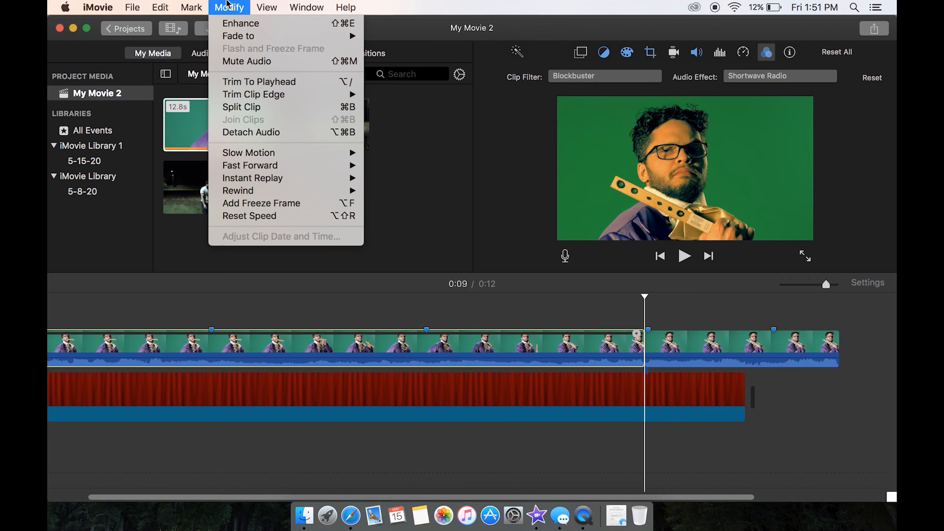
{"action": "mouse_move", "coordinate": [257, 36]}
{"action": "left_click", "coordinate": [620, 361]}
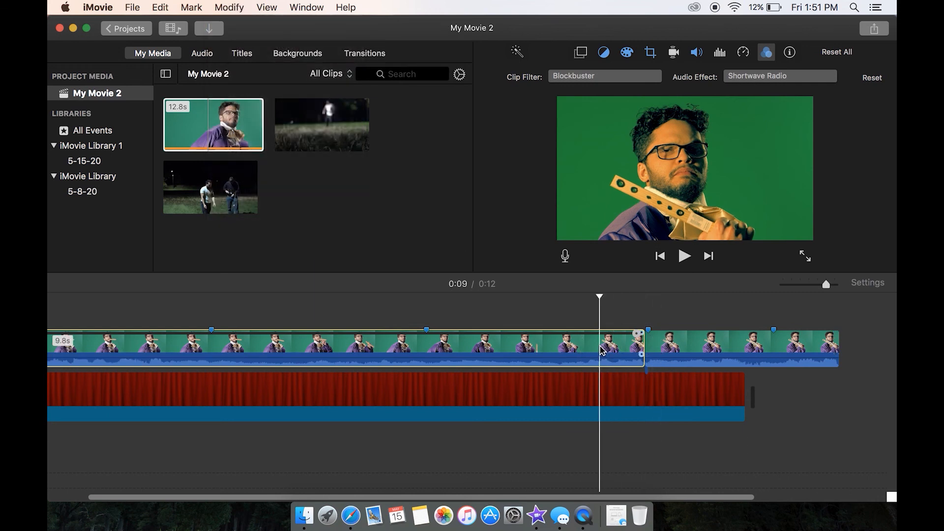
{"action": "left_click", "coordinate": [228, 7]}
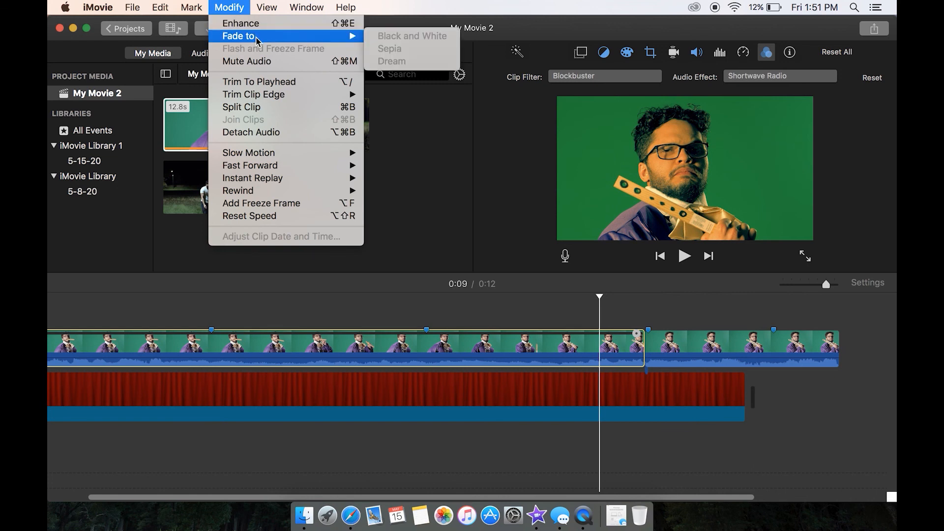
{"action": "left_click", "coordinate": [694, 340]}
{"action": "left_click", "coordinate": [694, 339]}
{"action": "left_click", "coordinate": [218, 4]}
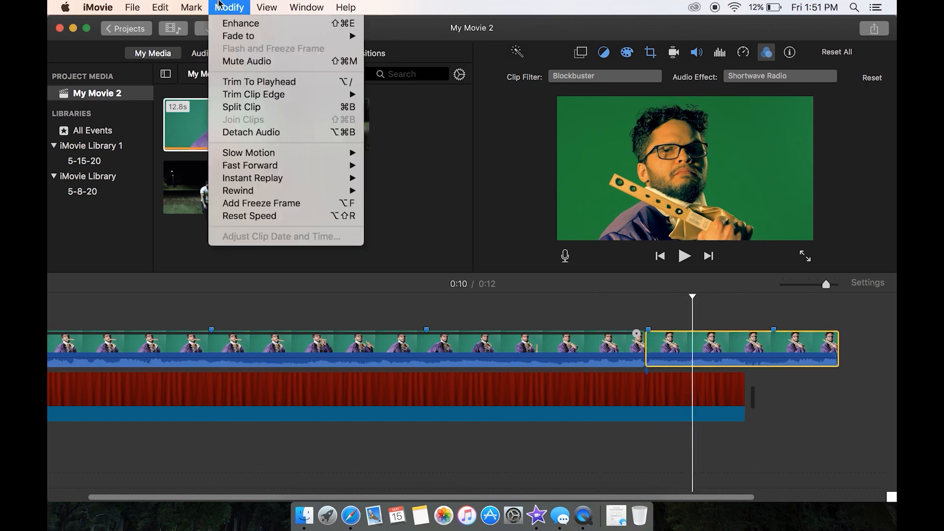
{"action": "mouse_move", "coordinate": [333, 142]}
{"action": "left_click", "coordinate": [570, 350]}
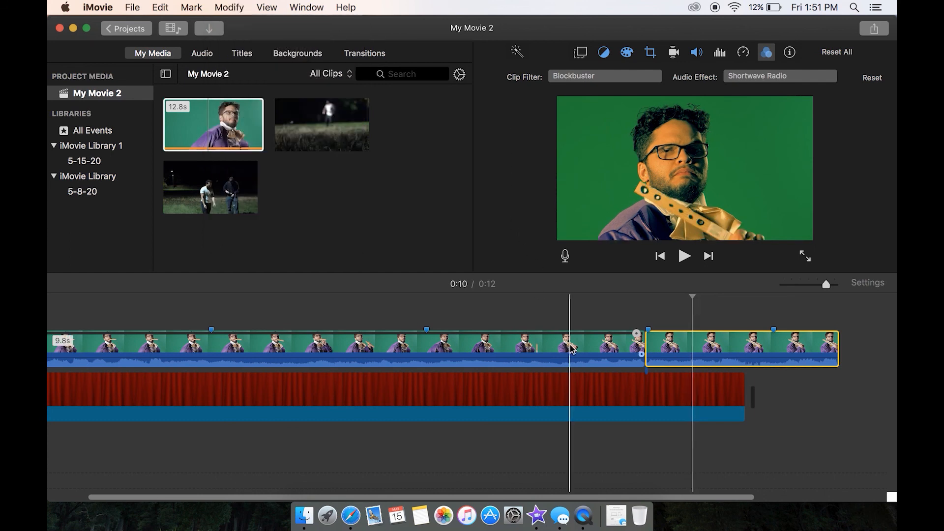
Step: Set the second green-screen piece's overlay mode to Green/Blue Screen
{"action": "left_click", "coordinate": [580, 52]}
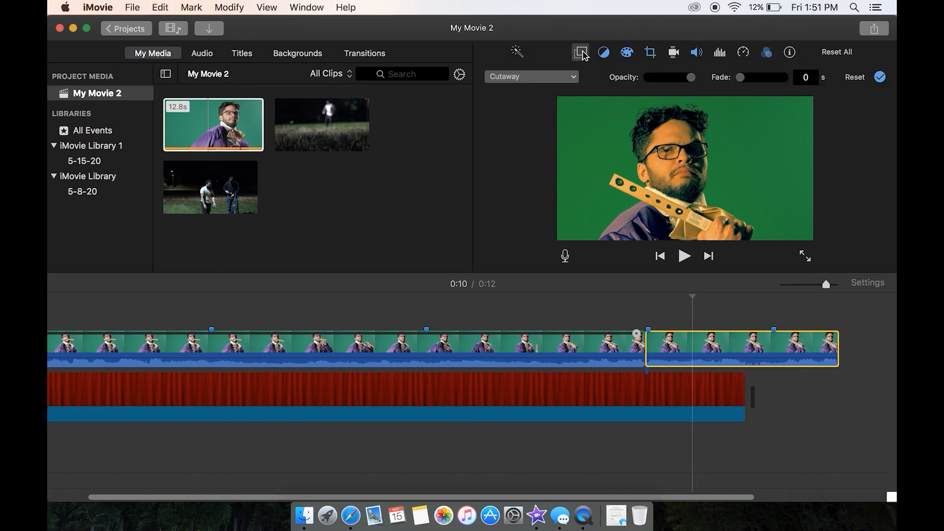
{"action": "left_click", "coordinate": [564, 78]}
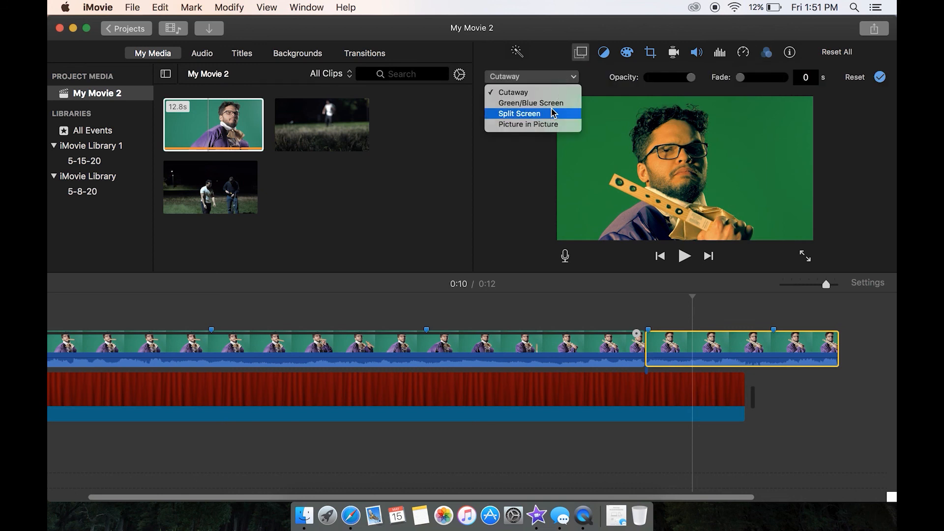
{"action": "left_click", "coordinate": [556, 100]}
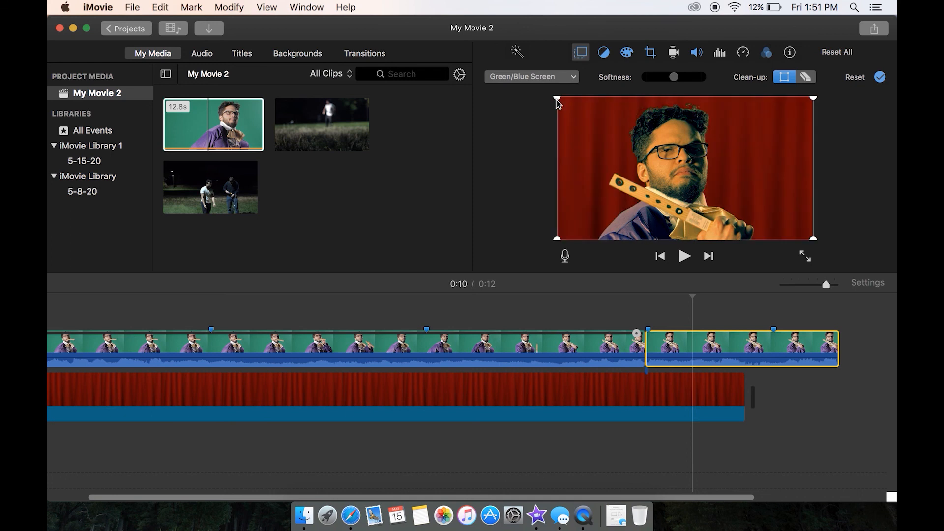
{"action": "left_click", "coordinate": [228, 6]}
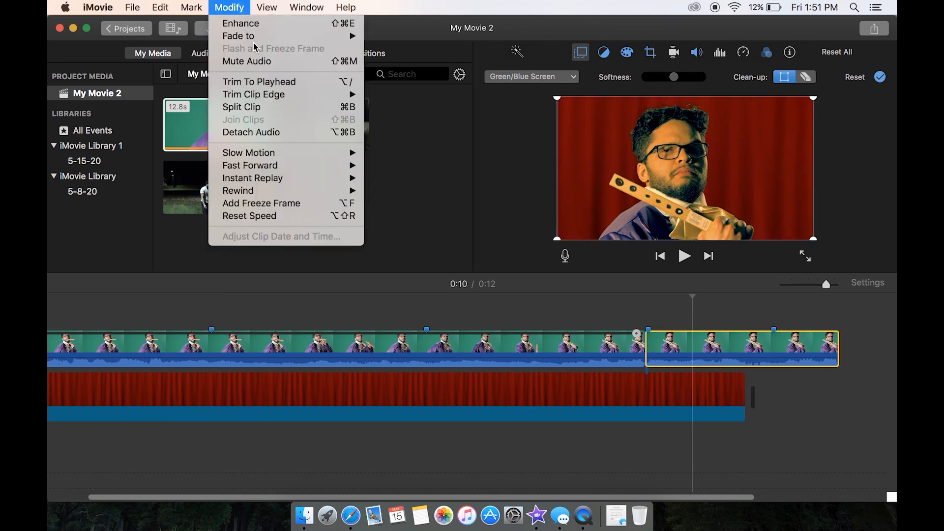
{"action": "mouse_move", "coordinate": [264, 39]}
{"action": "left_click", "coordinate": [694, 327]}
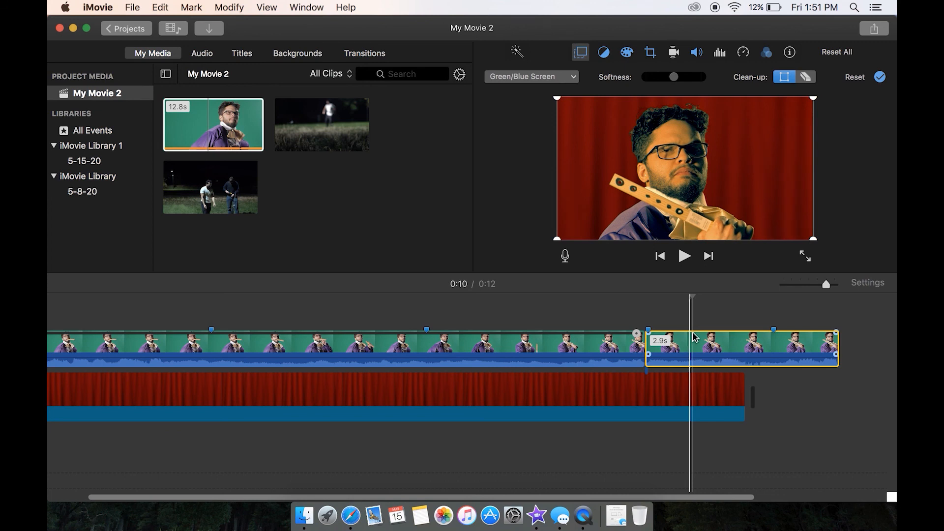
Step: Trim the end of the second green-screen piece slightly inward
{"action": "left_click", "coordinate": [229, 8]}
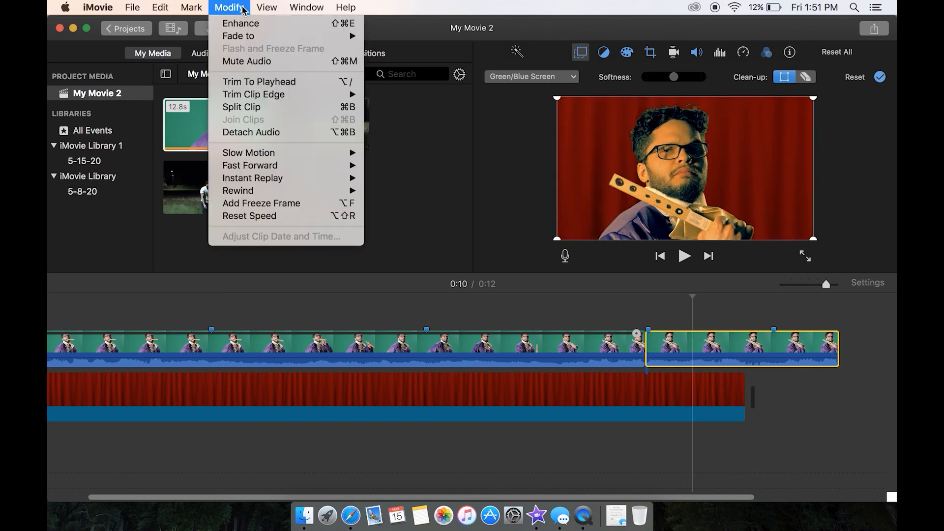
{"action": "mouse_move", "coordinate": [259, 93]}
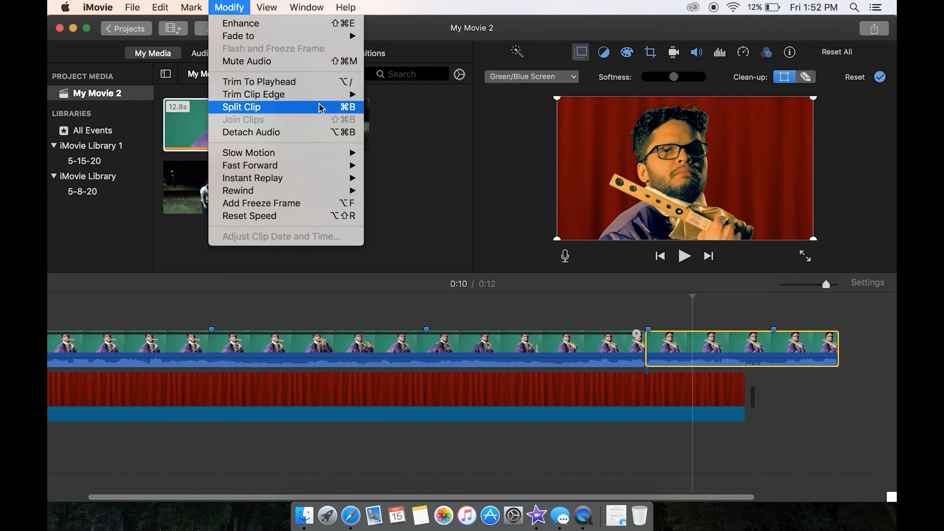
{"action": "left_click", "coordinate": [837, 350]}
{"action": "mouse_move", "coordinate": [837, 350]}
{"action": "left_mouse_down"}
{"action": "mouse_move", "coordinate": [731, 363]}
{"action": "mouse_move", "coordinate": [837, 362]}
{"action": "left_mouse_up"}
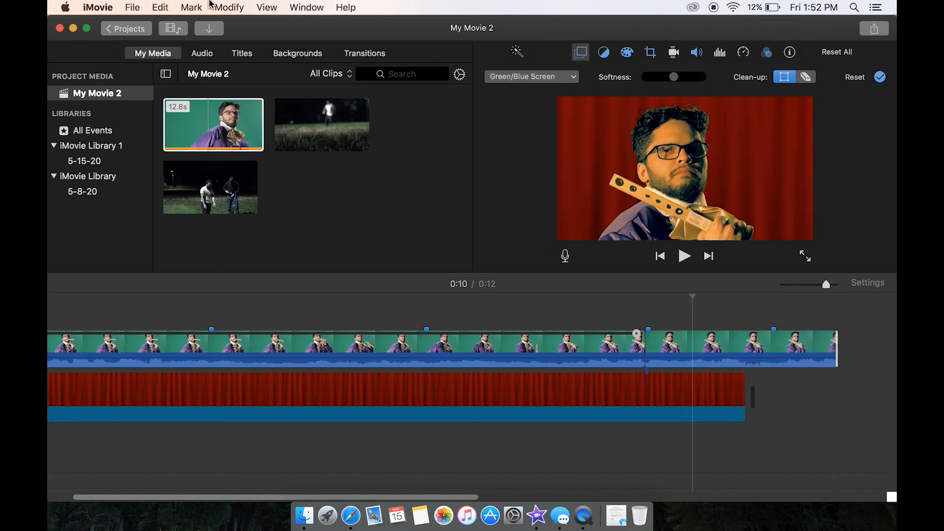
Step: Examine the speed, rewind, playback, window, marking and editing commands available for the first green-screen piece
{"action": "left_click", "coordinate": [227, 5]}
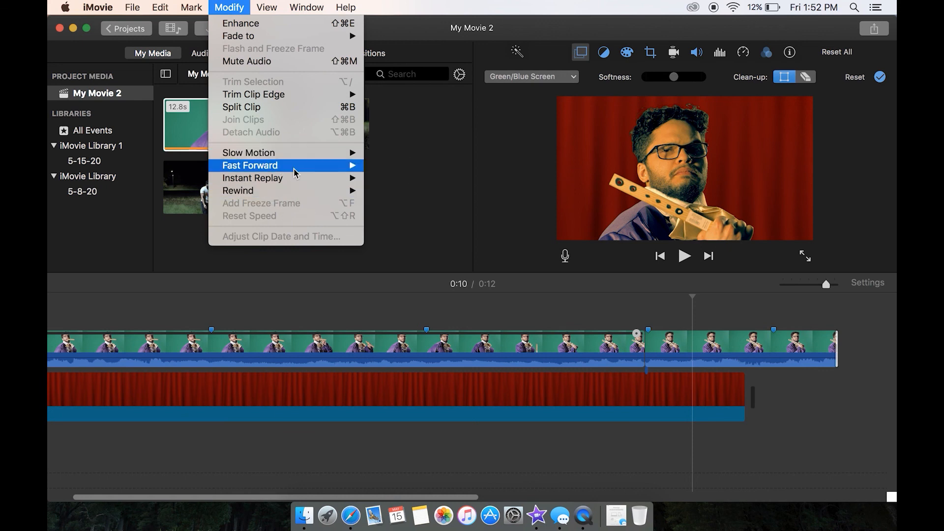
{"action": "mouse_move", "coordinate": [290, 191]}
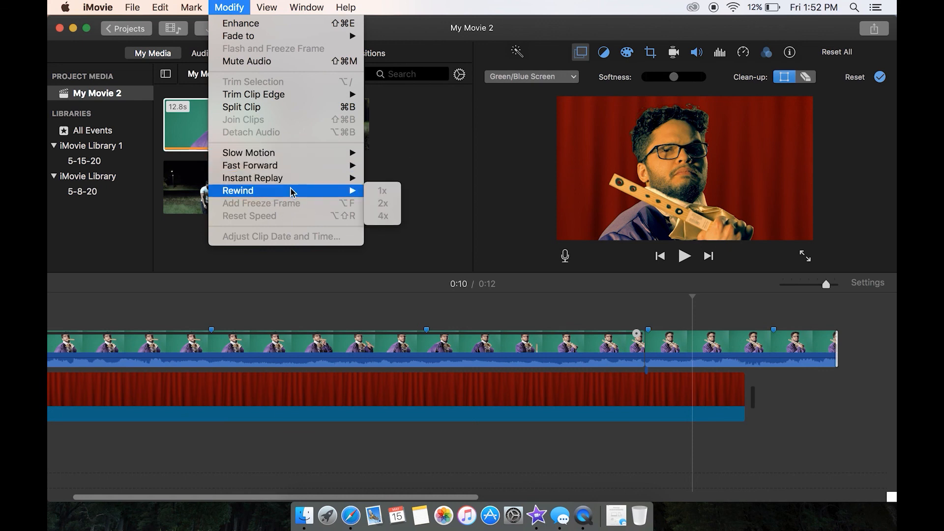
{"action": "left_click", "coordinate": [436, 363]}
{"action": "left_click", "coordinate": [436, 363]}
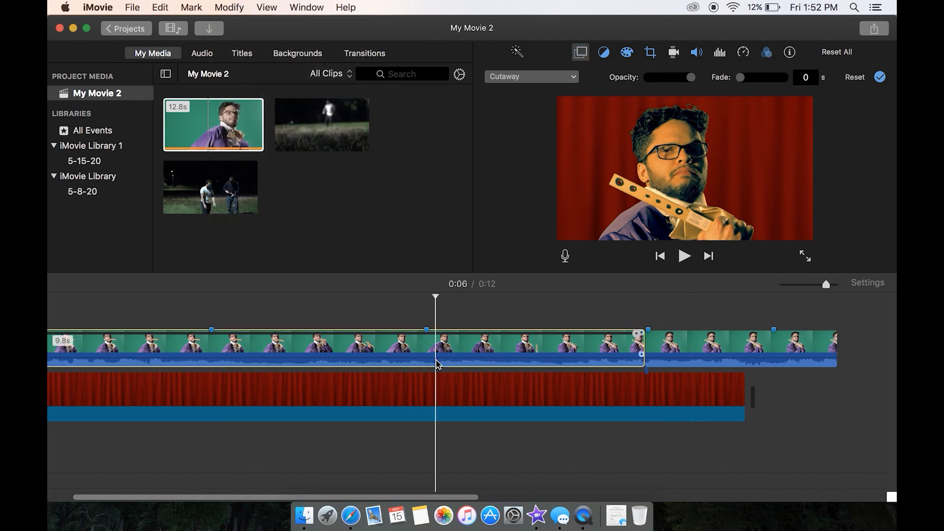
{"action": "left_click", "coordinate": [264, 7]}
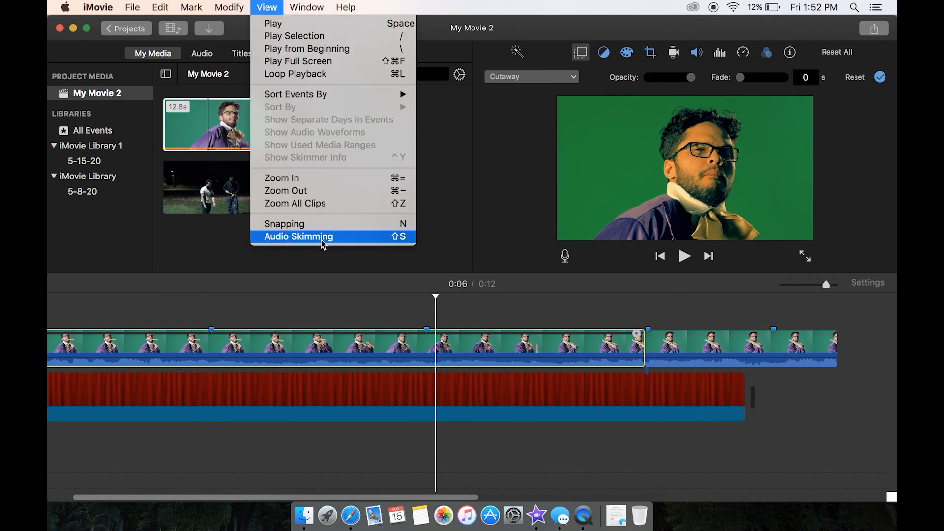
{"action": "mouse_move", "coordinate": [231, 4]}
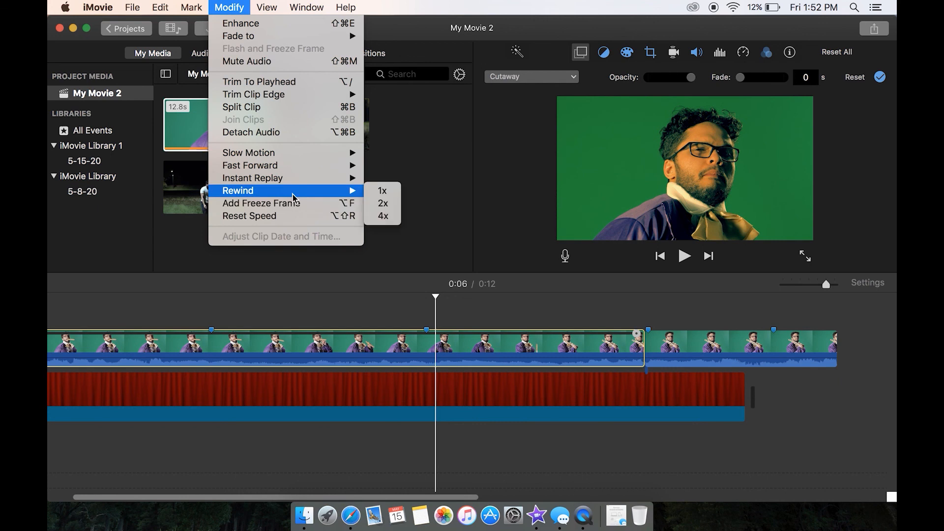
{"action": "mouse_move", "coordinate": [293, 10]}
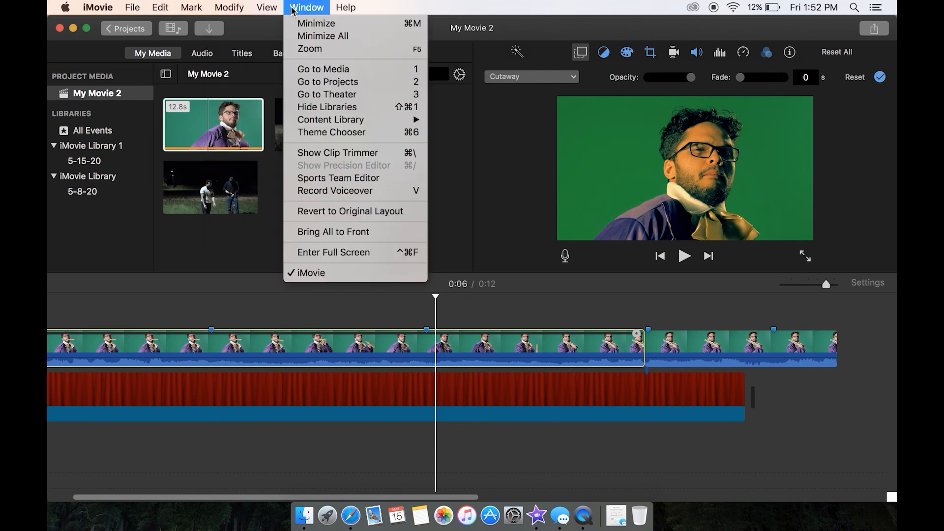
{"action": "mouse_move", "coordinate": [186, 5]}
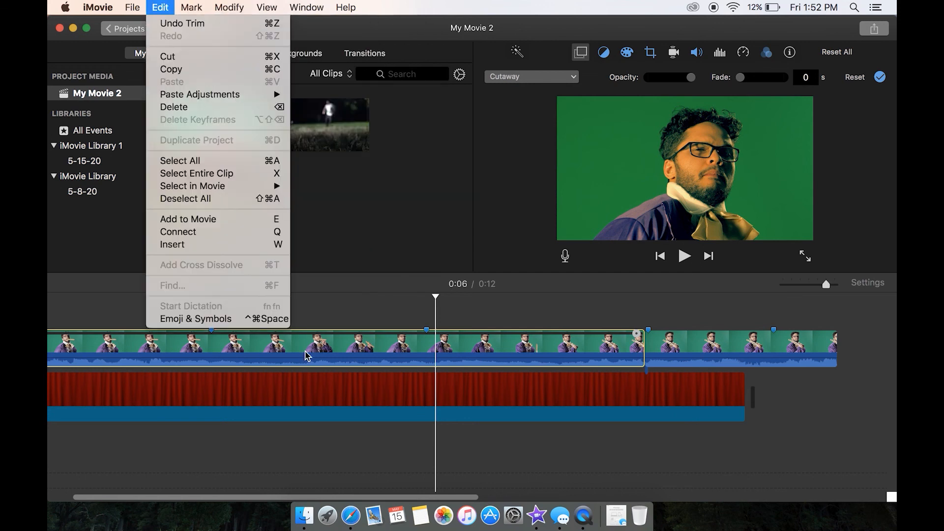
{"action": "left_click", "coordinate": [527, 307]}
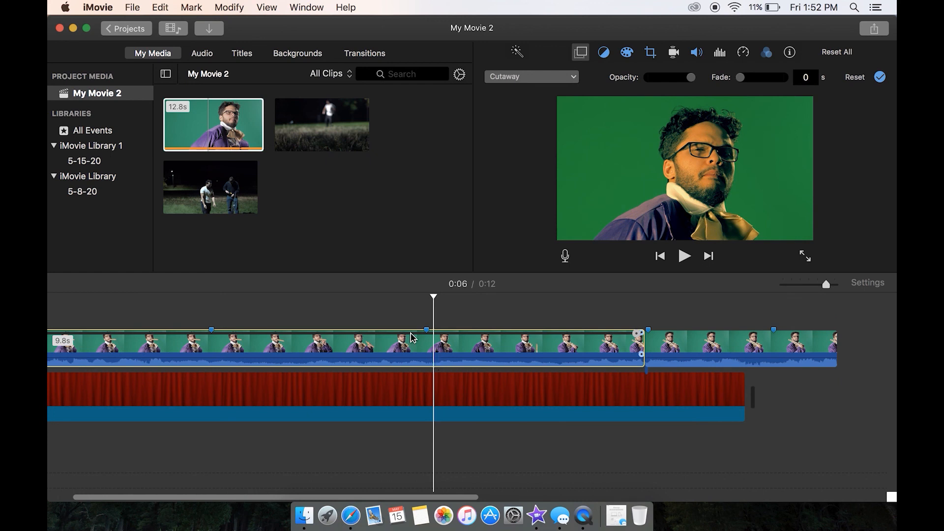
{"action": "left_click", "coordinate": [226, 6]}
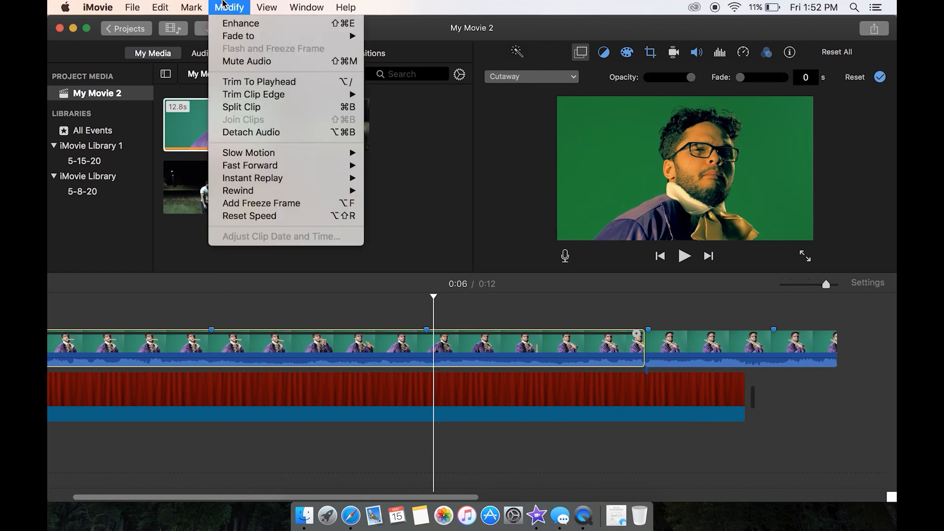
{"action": "mouse_move", "coordinate": [190, 4]}
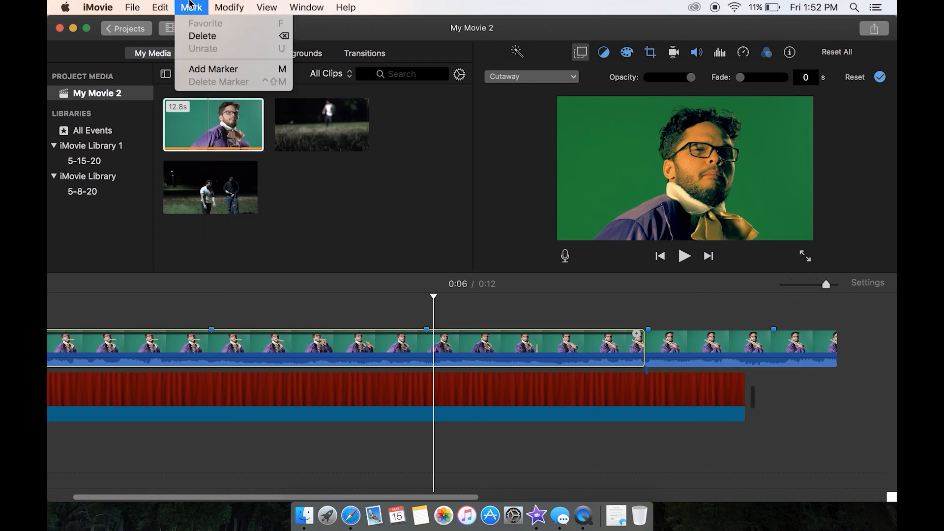
{"action": "mouse_move", "coordinate": [154, 4]}
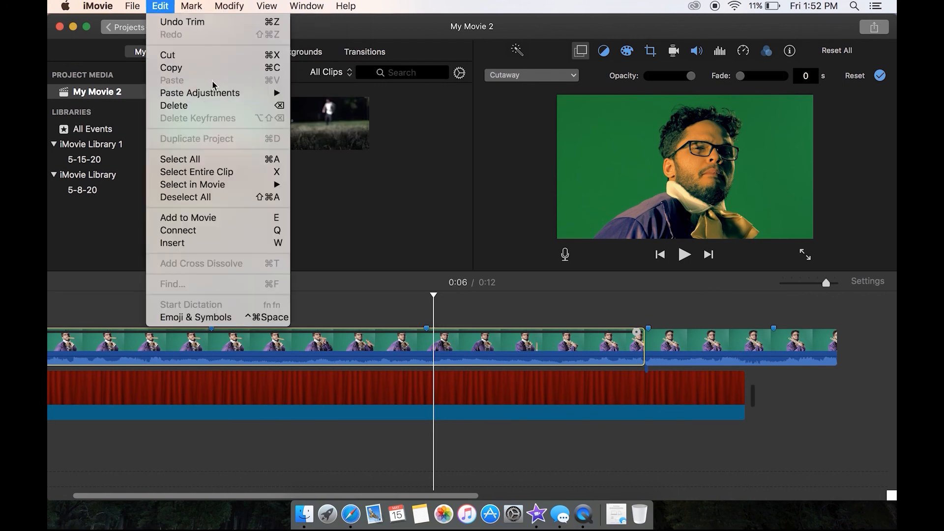
{"action": "left_click", "coordinate": [385, 336]}
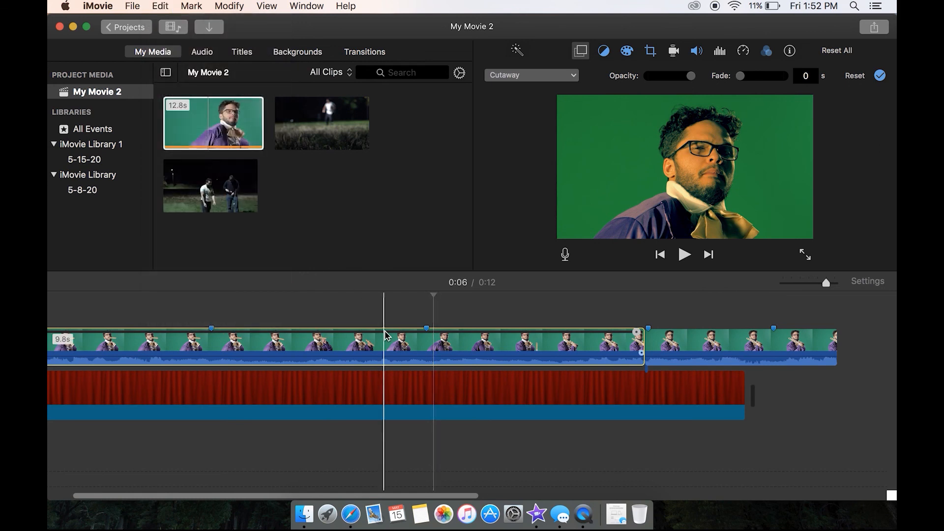
Step: Add the 25-second night field clip to the overlay track at about 0:10, over the end of the second green-screen piece
{"action": "left_click_drag", "start_coordinate": [330, 108], "coordinate": [678, 344]}
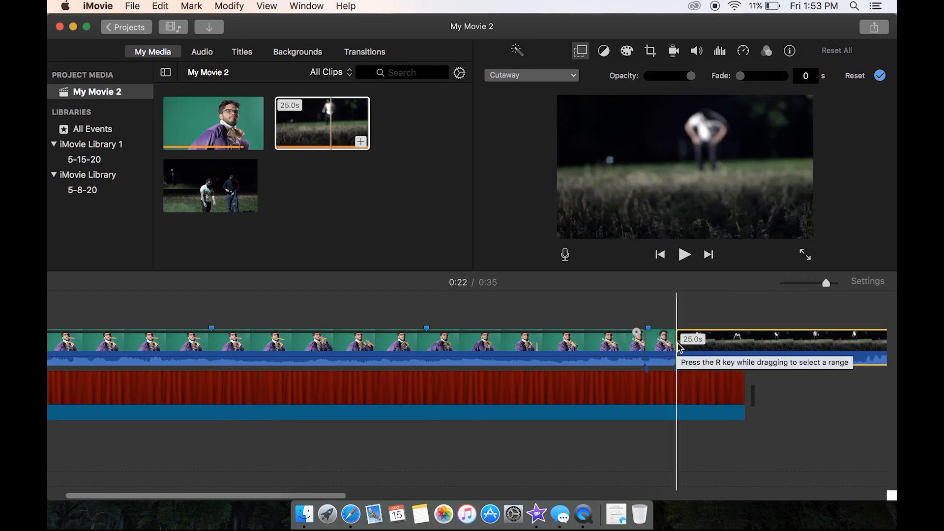
Step: Copy the first green-screen piece and paste all its adjustments onto the night field clip
{"action": "left_click", "coordinate": [586, 354]}
{"action": "key", "text": "super+c"}
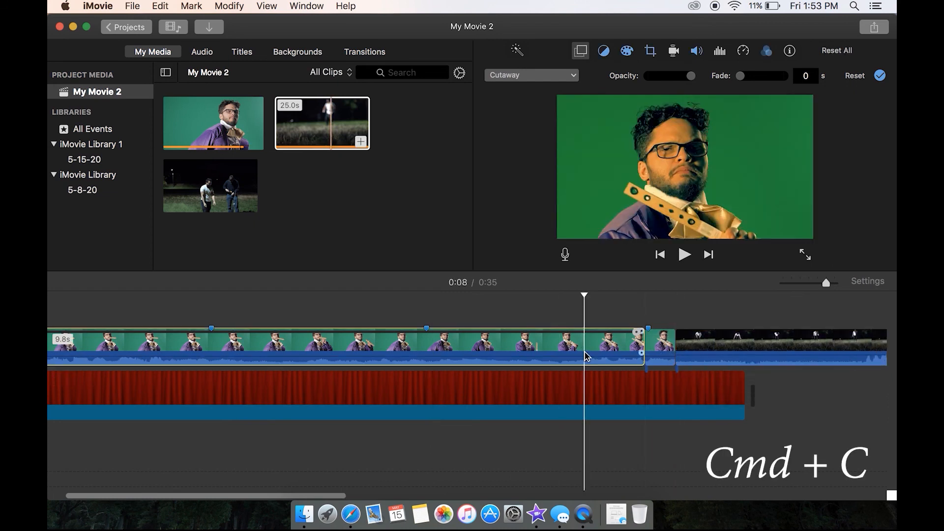
{"action": "left_click", "coordinate": [759, 352]}
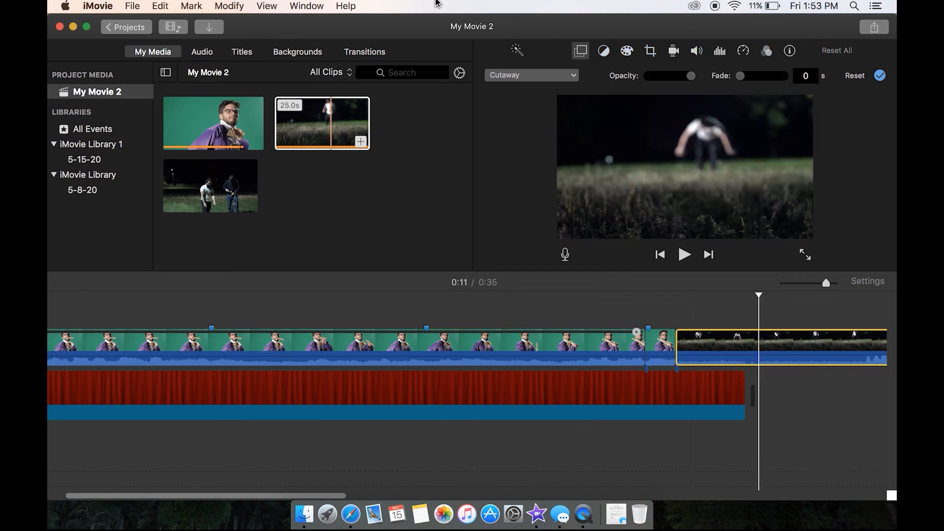
{"action": "left_click", "coordinate": [171, 5]}
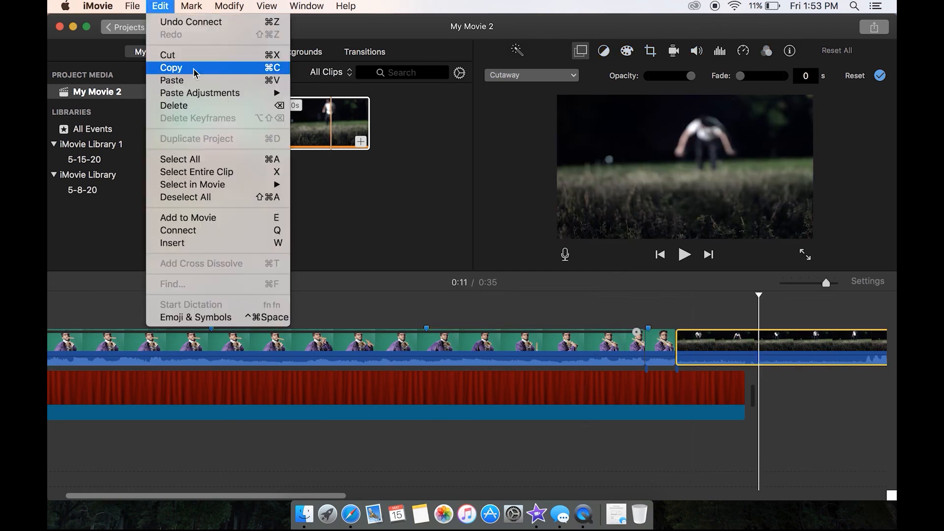
{"action": "mouse_move", "coordinate": [210, 96]}
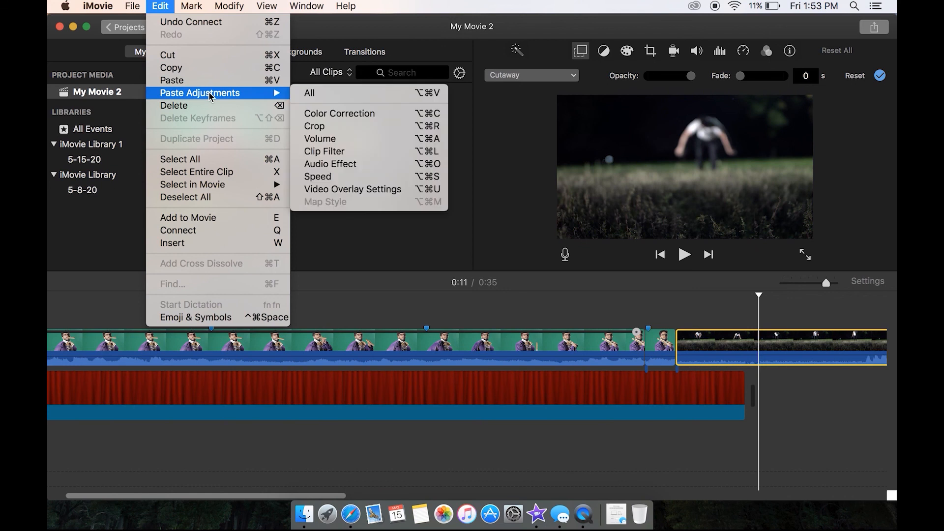
{"action": "left_click", "coordinate": [310, 102]}
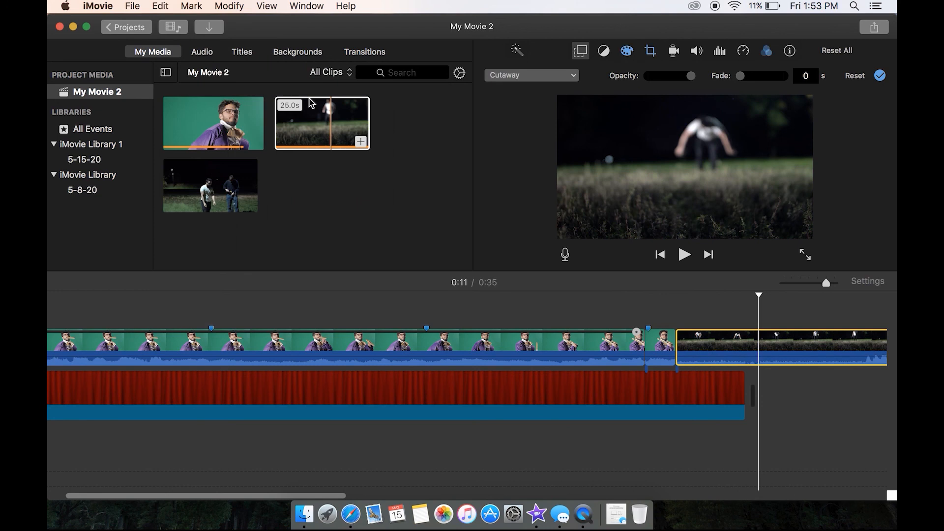
{"action": "left_click", "coordinate": [737, 337]}
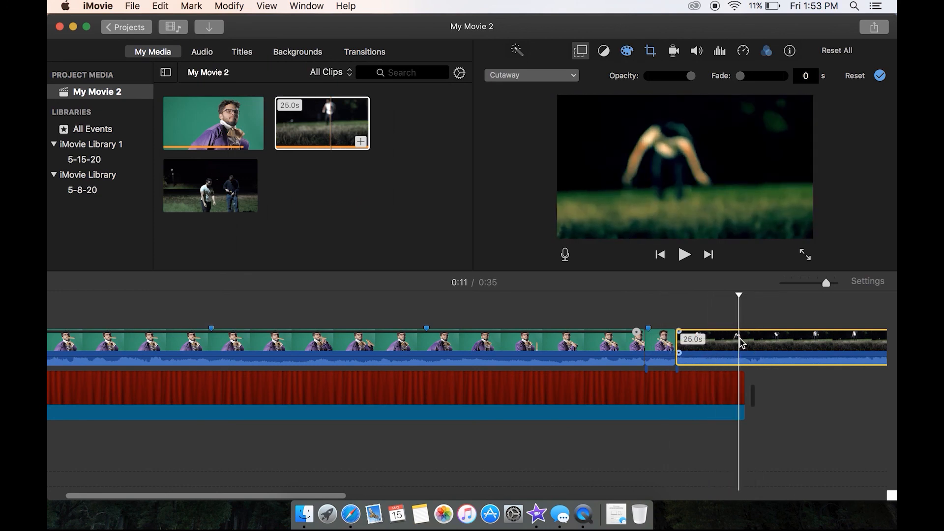
Step: Compare the night field clip with the green-screen piece and undo the pasted adjustments
{"action": "left_click", "coordinate": [603, 347]}
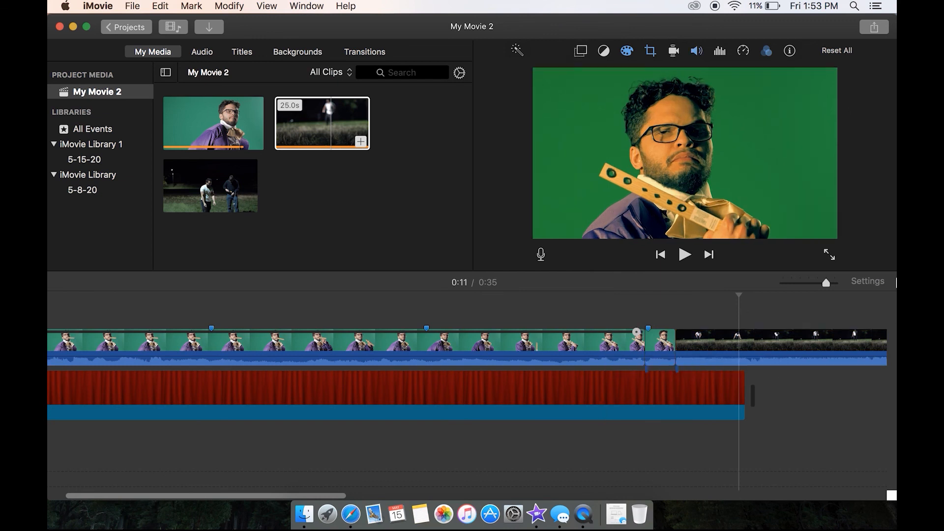
{"action": "mouse_move", "coordinate": [814, 287]}
{"action": "left_mouse_down"}
{"action": "mouse_move", "coordinate": [792, 287]}
{"action": "mouse_move", "coordinate": [809, 288]}
{"action": "left_mouse_up"}
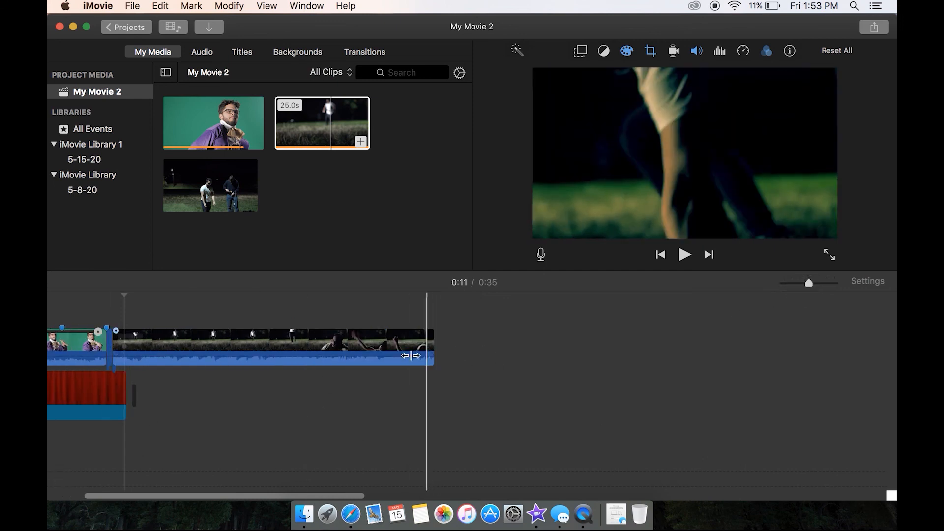
{"action": "left_click", "coordinate": [273, 337]}
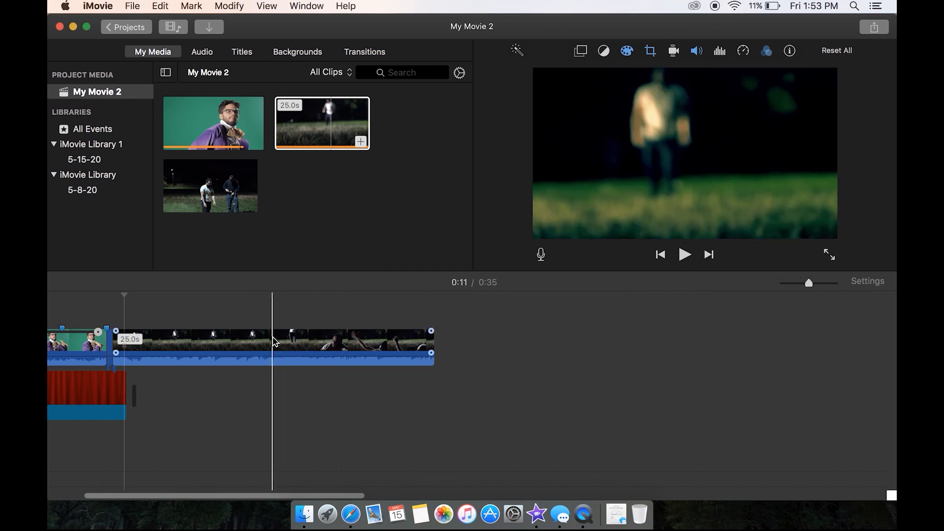
{"action": "left_click", "coordinate": [238, 336]}
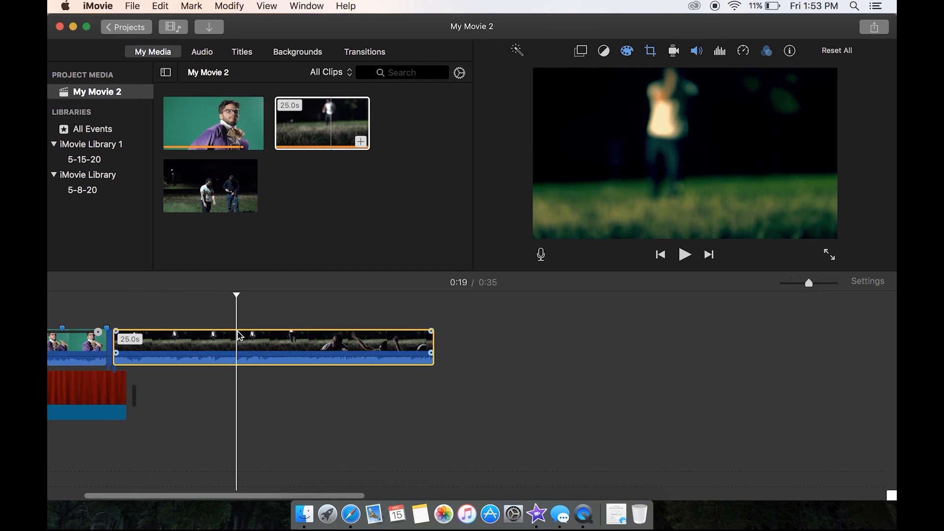
{"action": "scroll", "coordinate": [238, 335], "scroll_direction": "left", "scroll_amount": 5}
{"action": "key", "text": "super+z"}
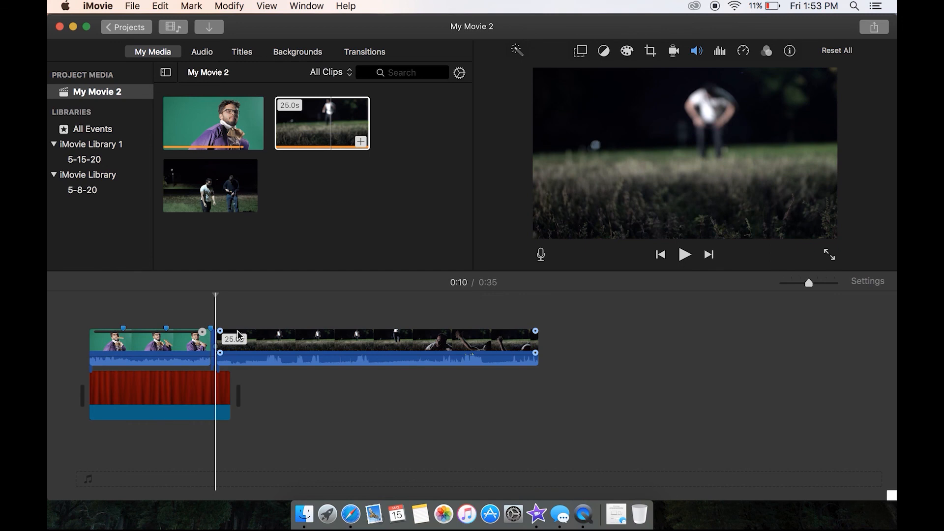
Step: Paste all the copied adjustments onto the night field clip again
{"action": "left_click", "coordinate": [293, 350]}
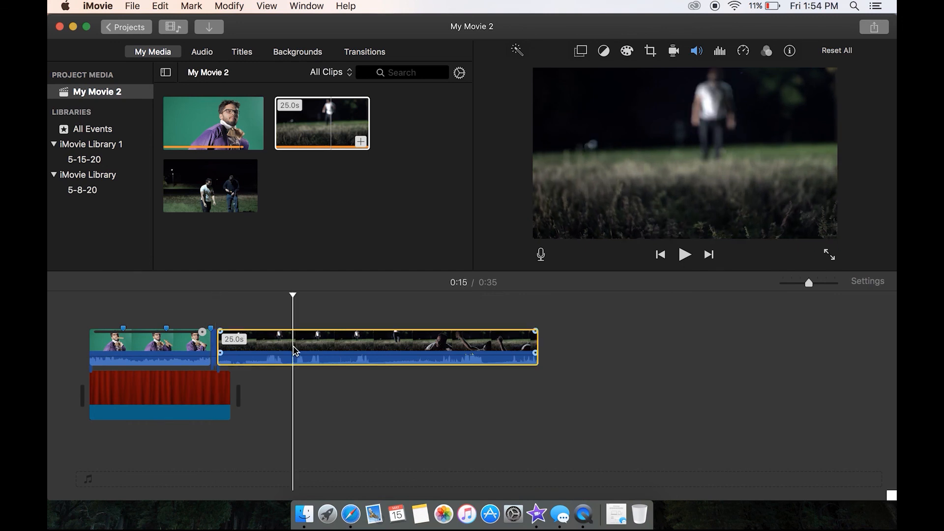
{"action": "key", "text": "alt+super+v"}
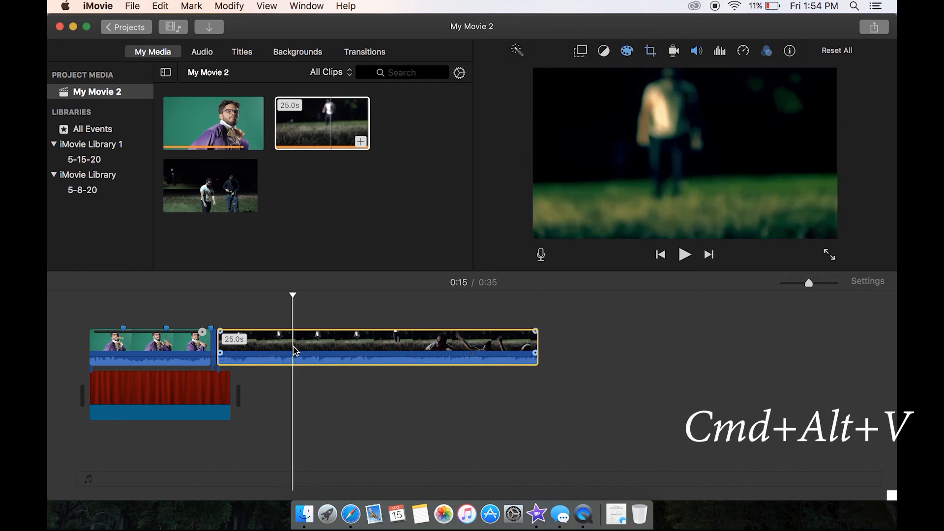
{"action": "left_click", "coordinate": [182, 5]}
{"action": "mouse_move", "coordinate": [161, 6]}
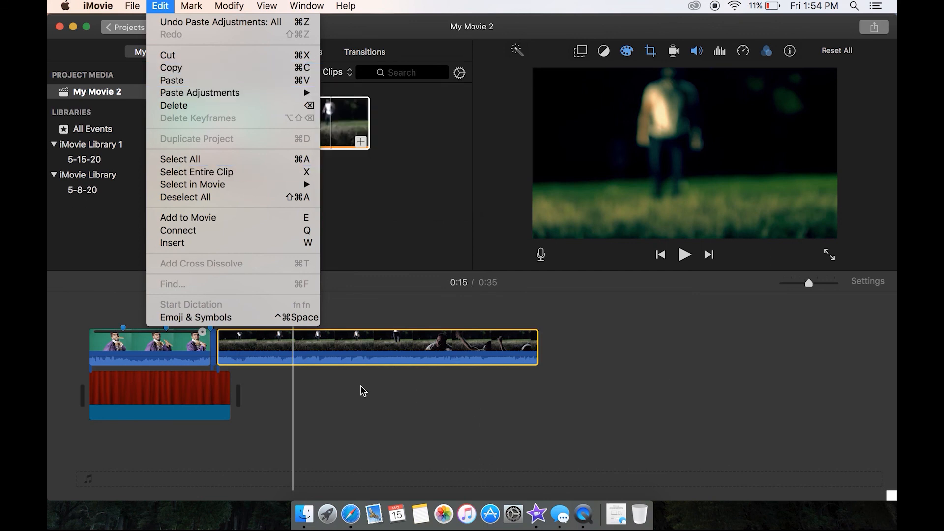
Step: Detach the audio from the night field clip and delete the detached audio
{"action": "left_click", "coordinate": [361, 355]}
{"action": "left_click", "coordinate": [361, 355]}
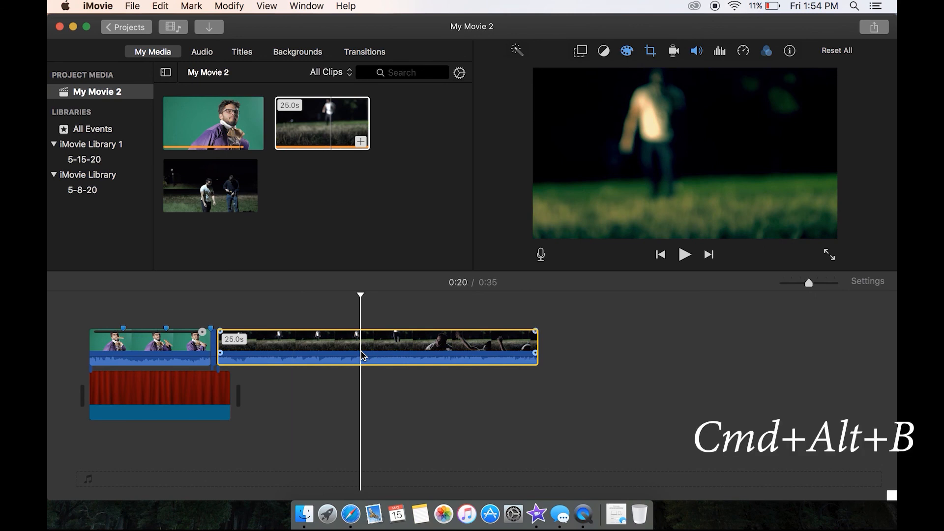
{"action": "key", "text": "super+alt+b"}
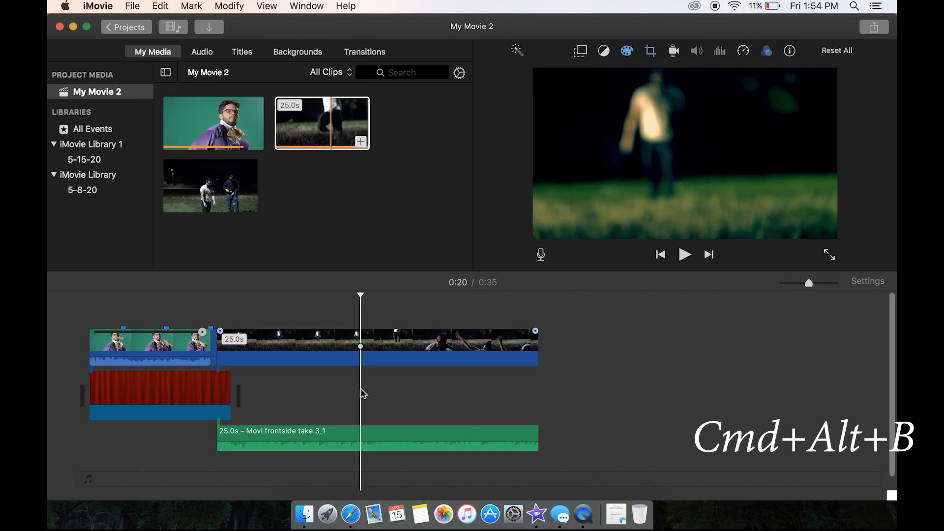
{"action": "left_click", "coordinate": [378, 439]}
{"action": "key", "text": "Delete"}
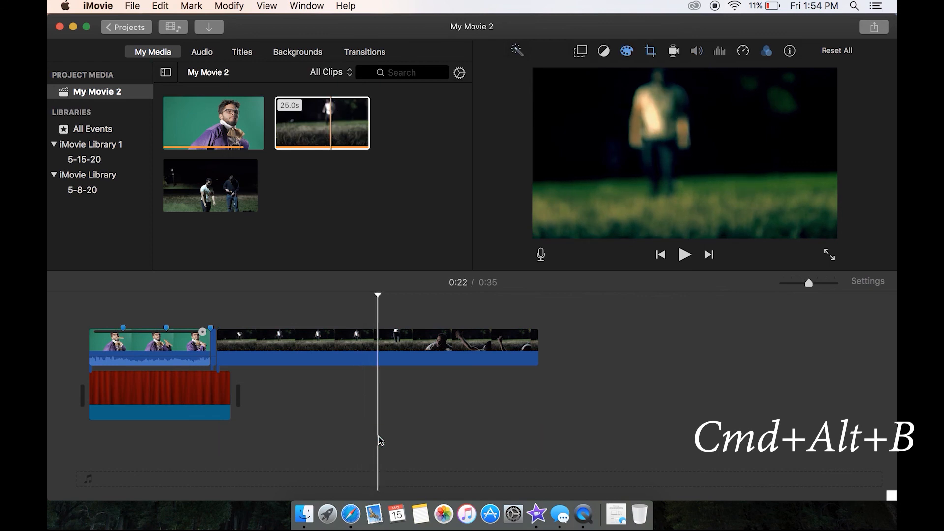
Step: Undo the deletion and the detachment of the night field clip's audio
{"action": "key", "text": "super+z"}
{"action": "key", "text": "super+z"}
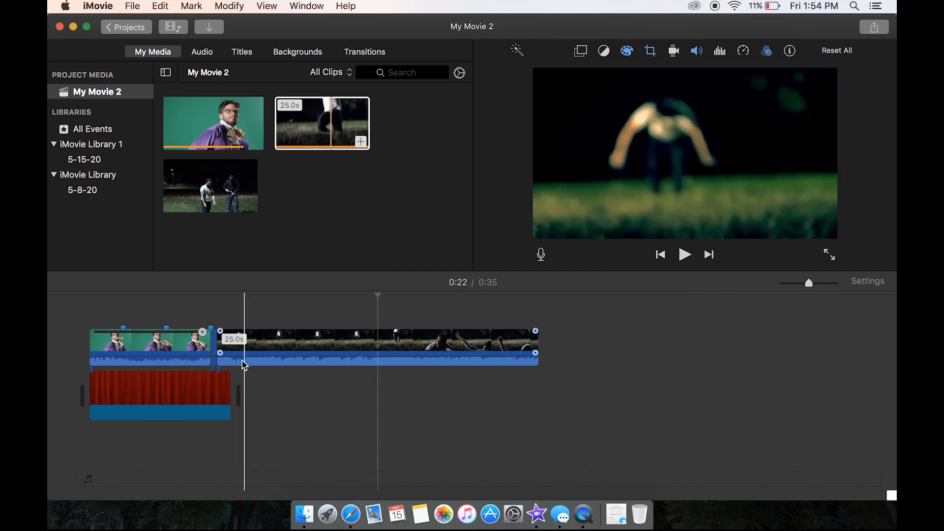
{"action": "left_click", "coordinate": [209, 56]}
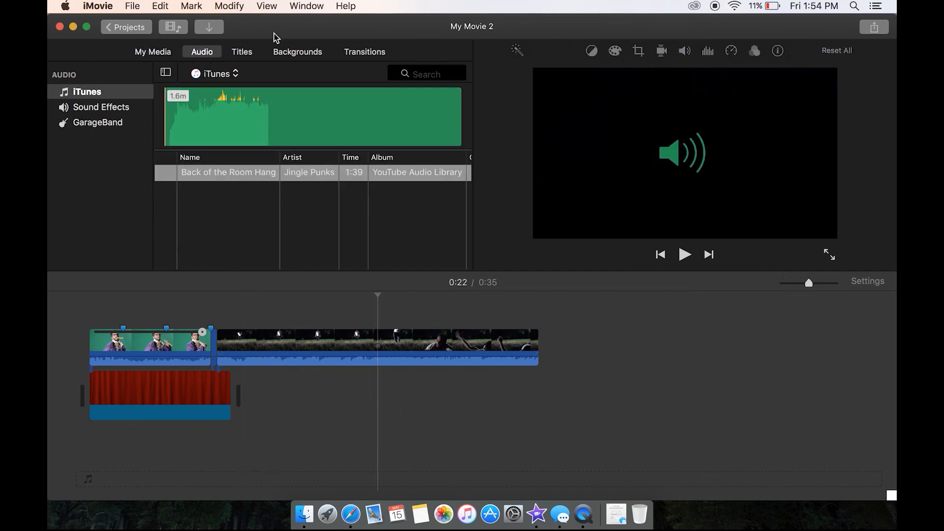
{"action": "left_click", "coordinate": [159, 53]}
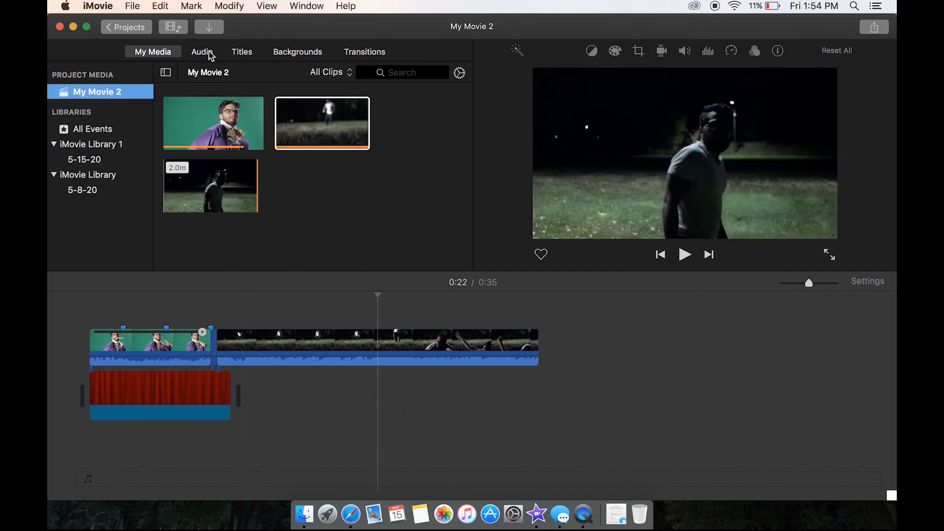
Step: Extend the night field clip's audio fade-in and fade-out towards its middle and lower its volume slightly
{"action": "left_click", "coordinate": [444, 352]}
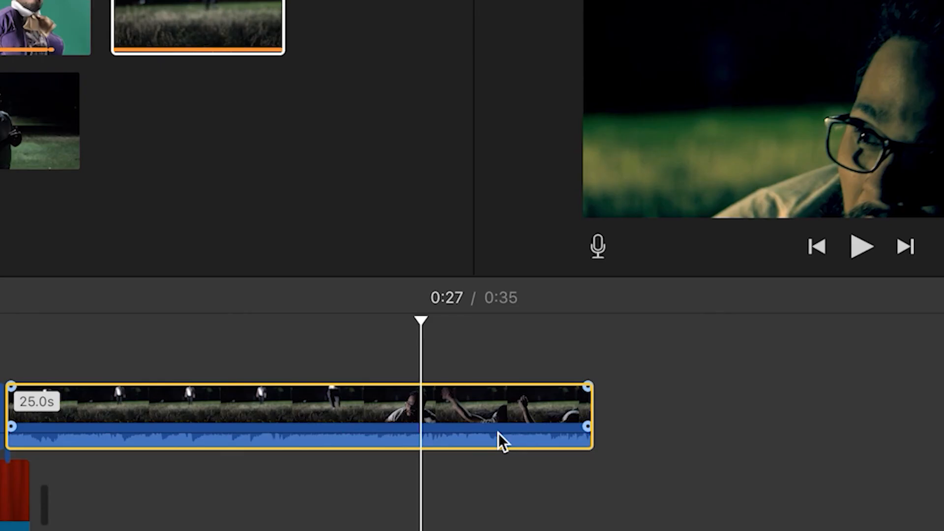
{"action": "left_click_drag", "start_coordinate": [587, 427], "coordinate": [358, 471]}
{"action": "left_click_drag", "start_coordinate": [12, 432], "coordinate": [243, 457]}
{"action": "left_click", "coordinate": [293, 435]}
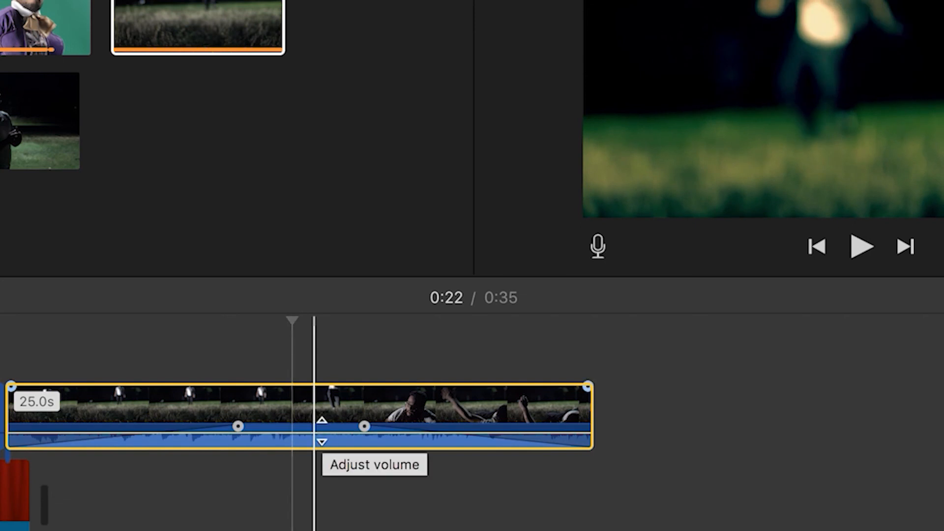
{"action": "left_click_drag", "start_coordinate": [323, 432], "coordinate": [325, 444]}
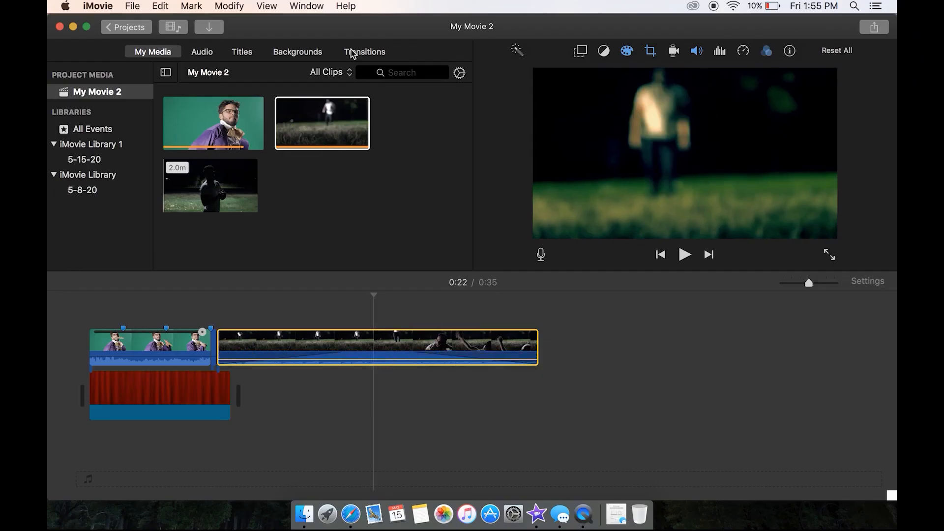
Step: Add the iTunes song Back of the Room Hang below the night field clip and lower its volume slightly
{"action": "left_click", "coordinate": [208, 55]}
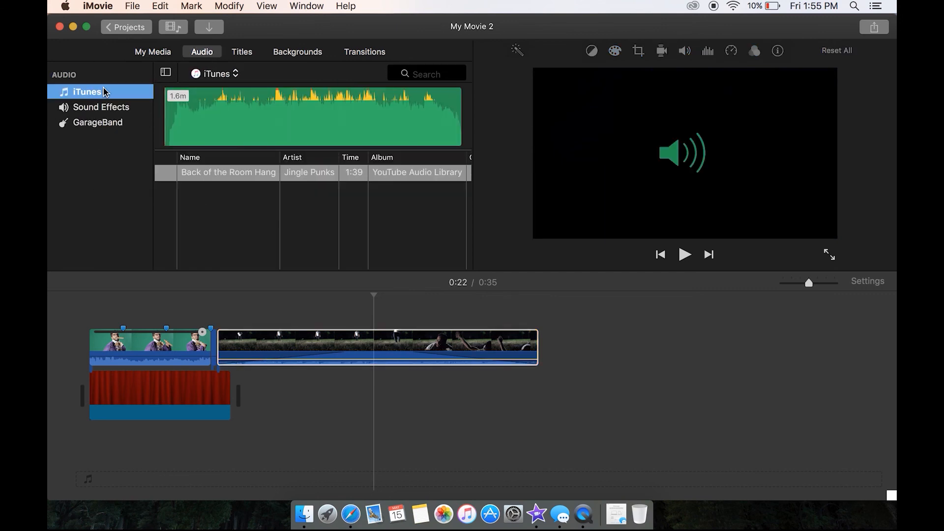
{"action": "left_click", "coordinate": [295, 137]}
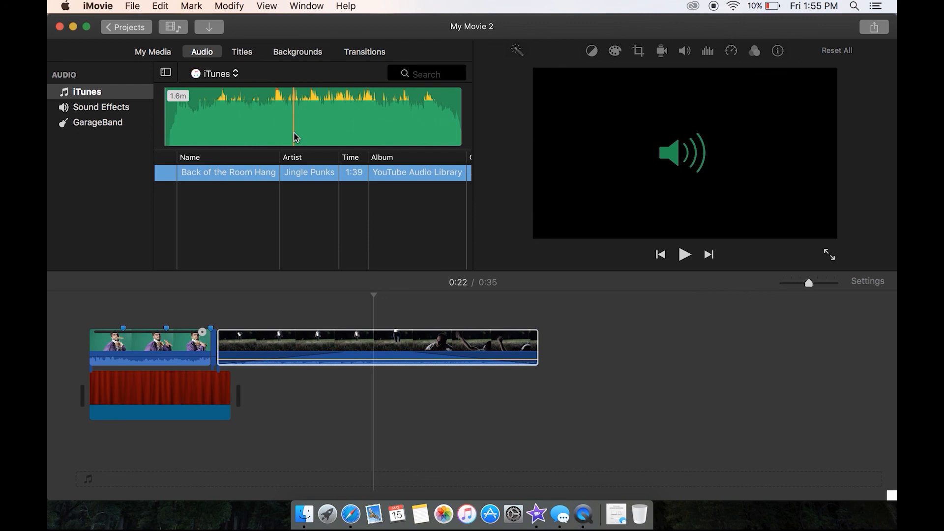
{"action": "left_click_drag", "start_coordinate": [238, 173], "coordinate": [305, 388]}
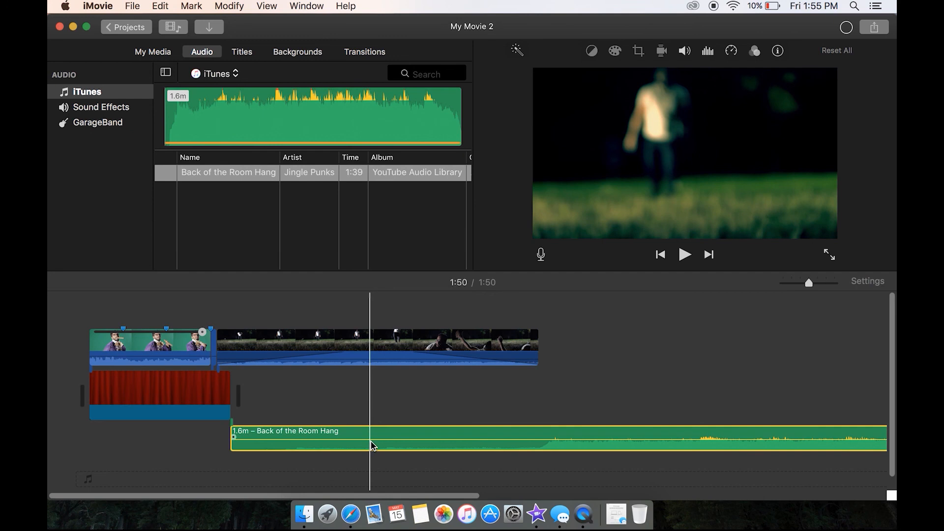
{"action": "mouse_move", "coordinate": [372, 439]}
{"action": "left_mouse_down"}
{"action": "mouse_move", "coordinate": [372, 427]}
{"action": "mouse_move", "coordinate": [372, 441]}
{"action": "left_mouse_up"}
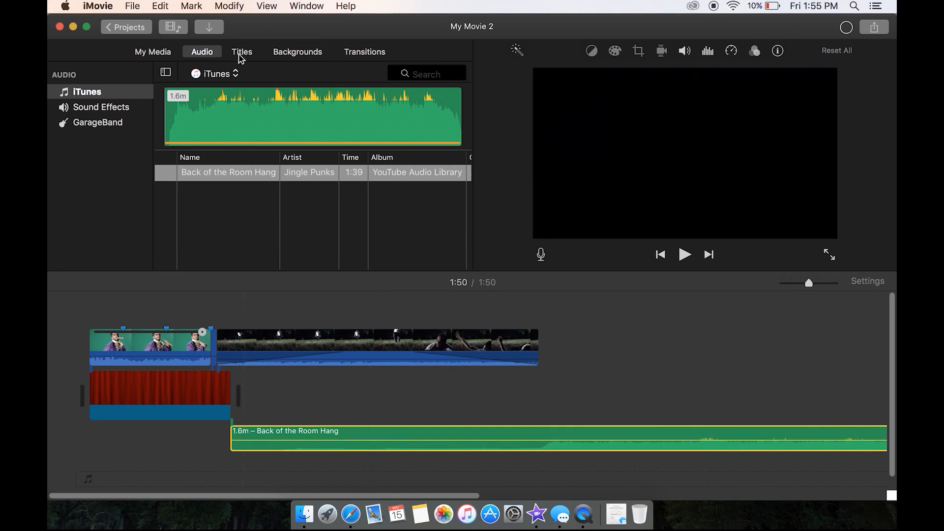
Step: Delete the Back of the Room Hang song from the timeline
{"action": "left_click", "coordinate": [242, 54]}
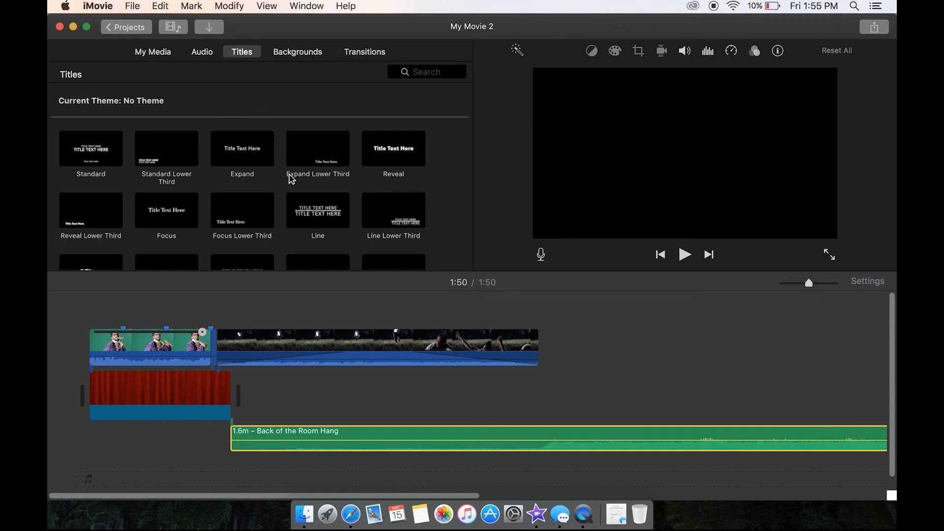
{"action": "left_click_drag", "start_coordinate": [807, 283], "coordinate": [799, 284]}
{"action": "left_click", "coordinate": [614, 446]}
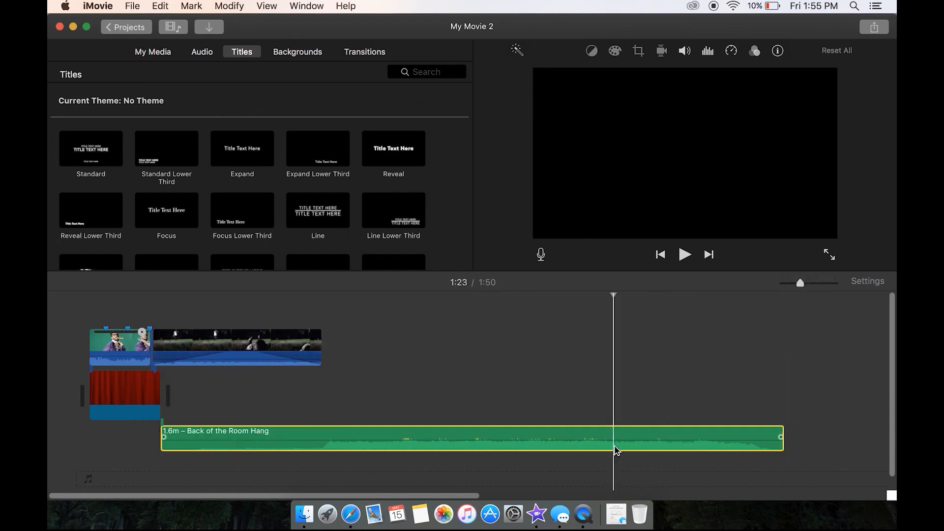
{"action": "key", "text": "Delete"}
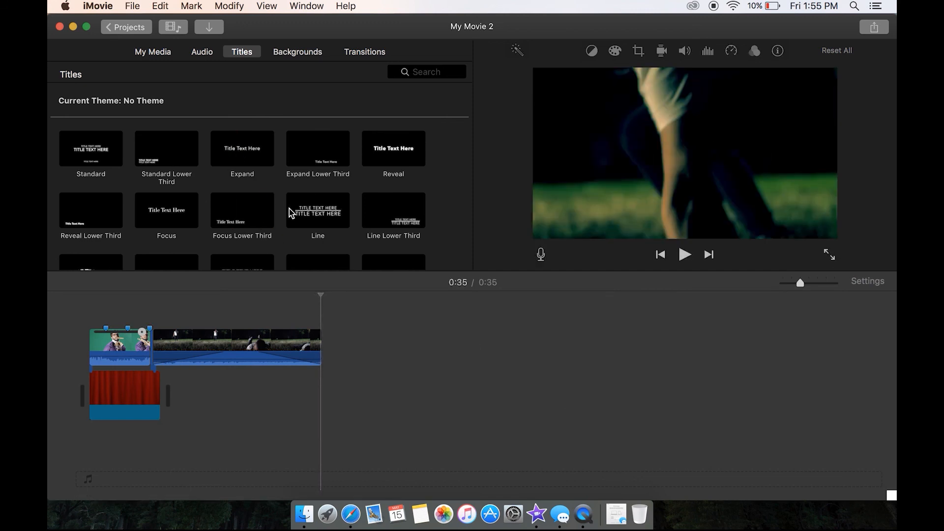
Step: Add a Line title to the main track and move the night field clip between the red curtain background and the title
{"action": "scroll", "coordinate": [266, 214], "scroll_direction": "down", "scroll_amount": 3}
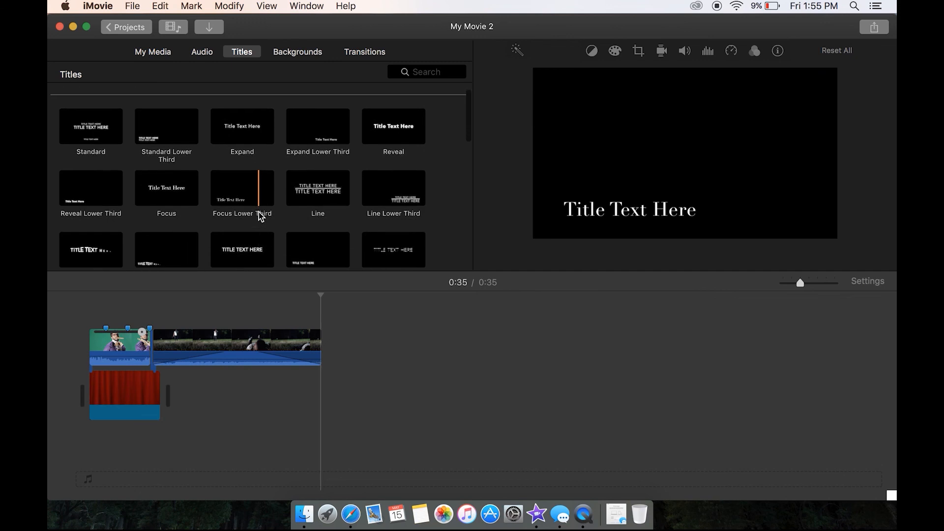
{"action": "left_click", "coordinate": [244, 172]}
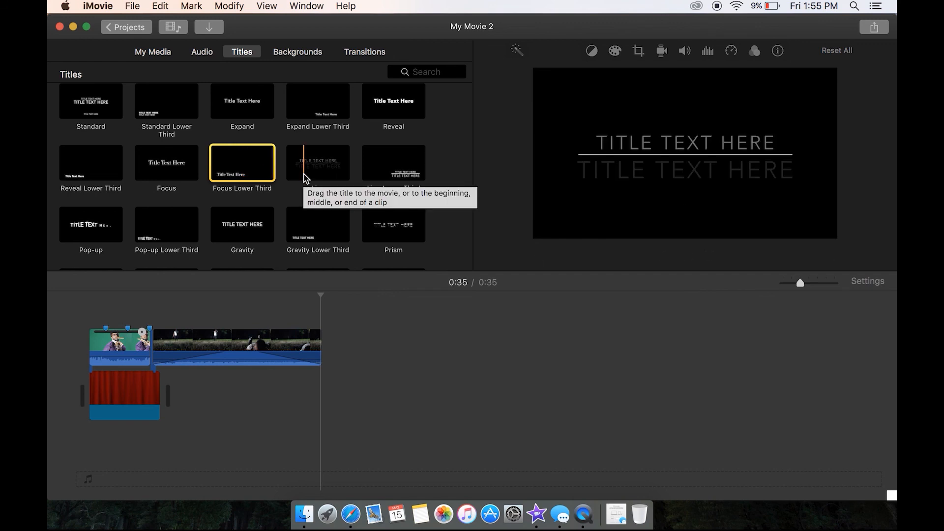
{"action": "left_click", "coordinate": [325, 169]}
{"action": "left_click_drag", "start_coordinate": [325, 169], "coordinate": [347, 351]}
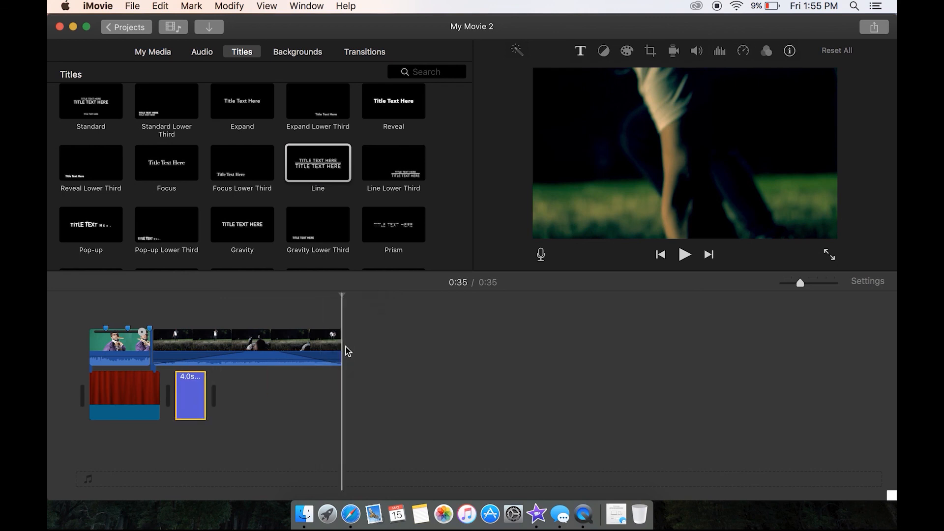
{"action": "mouse_move", "coordinate": [190, 393]}
{"action": "left_mouse_down"}
{"action": "mouse_move", "coordinate": [257, 391]}
{"action": "mouse_move", "coordinate": [382, 358]}
{"action": "mouse_move", "coordinate": [400, 333]}
{"action": "mouse_move", "coordinate": [385, 329]}
{"action": "mouse_move", "coordinate": [358, 347]}
{"action": "mouse_move", "coordinate": [371, 369]}
{"action": "mouse_move", "coordinate": [385, 358]}
{"action": "mouse_move", "coordinate": [339, 409]}
{"action": "mouse_move", "coordinate": [183, 406]}
{"action": "left_mouse_up"}
{"action": "left_click_drag", "start_coordinate": [229, 361], "coordinate": [396, 417]}
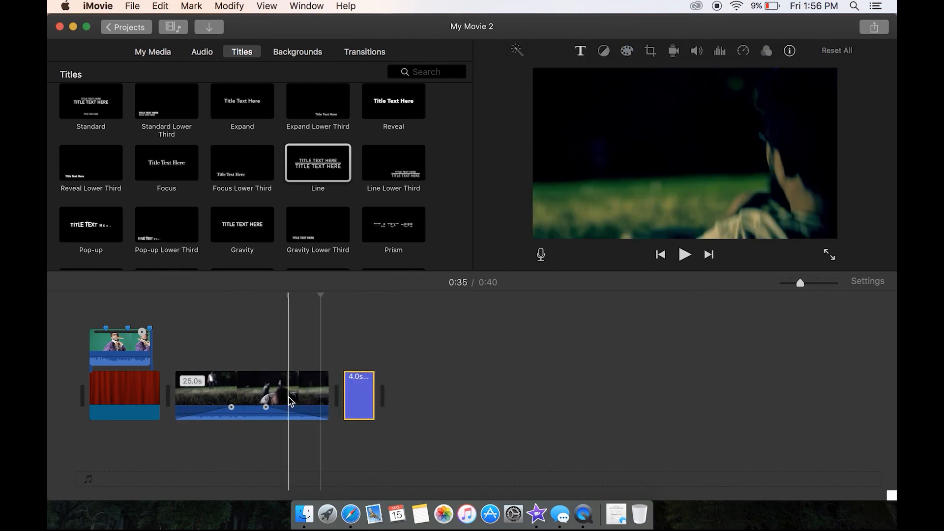
Step: Insert another Line title at the very beginning of the movie, before the red curtain background
{"action": "left_click", "coordinate": [312, 160]}
{"action": "left_click_drag", "start_coordinate": [312, 161], "coordinate": [63, 400]}
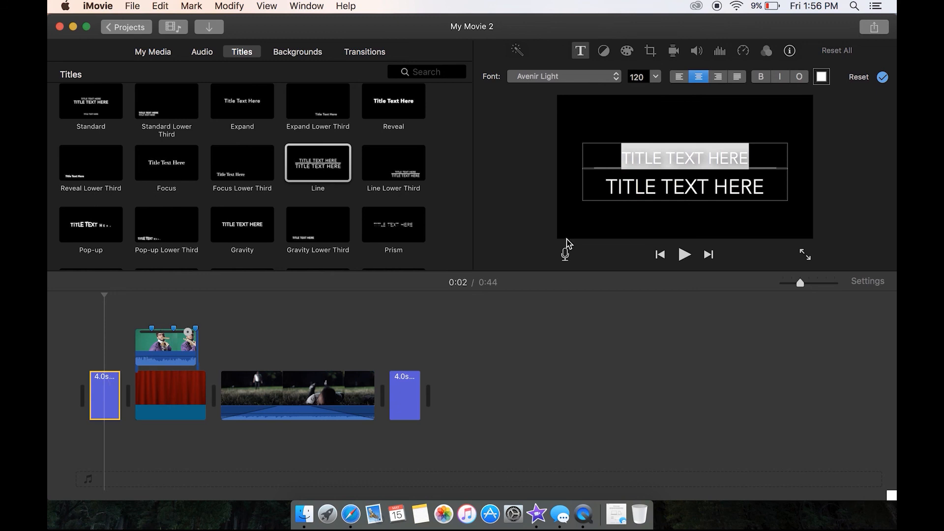
{"action": "key", "text": "e"}
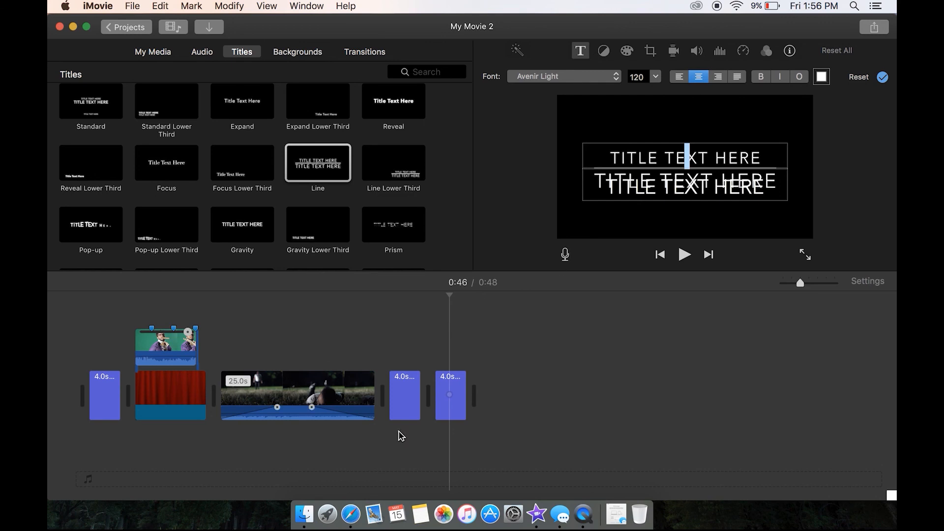
{"action": "left_click", "coordinate": [444, 400]}
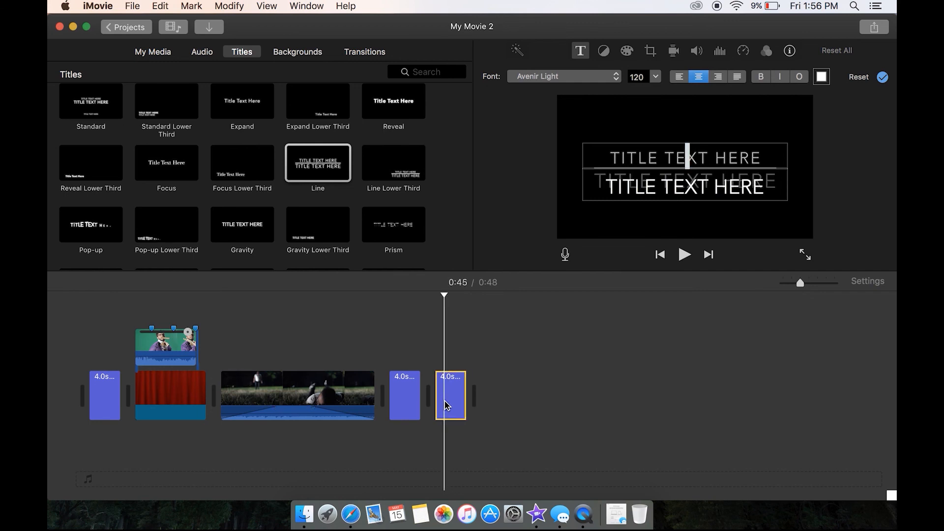
{"action": "key", "text": "Delete"}
Step: Replace the upper text line of the opening Line title with "THANKS FOR WATCHING"
{"action": "left_click", "coordinate": [99, 398]}
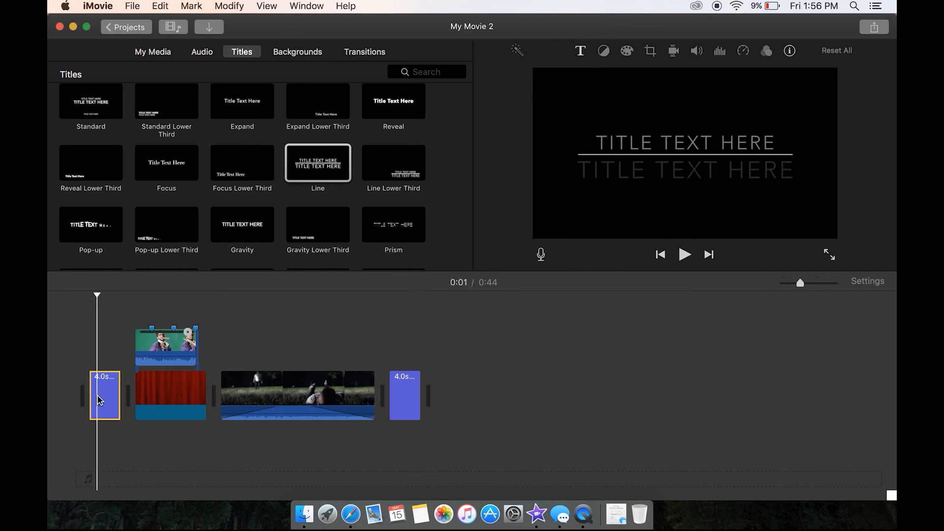
{"action": "double_click", "coordinate": [98, 400]}
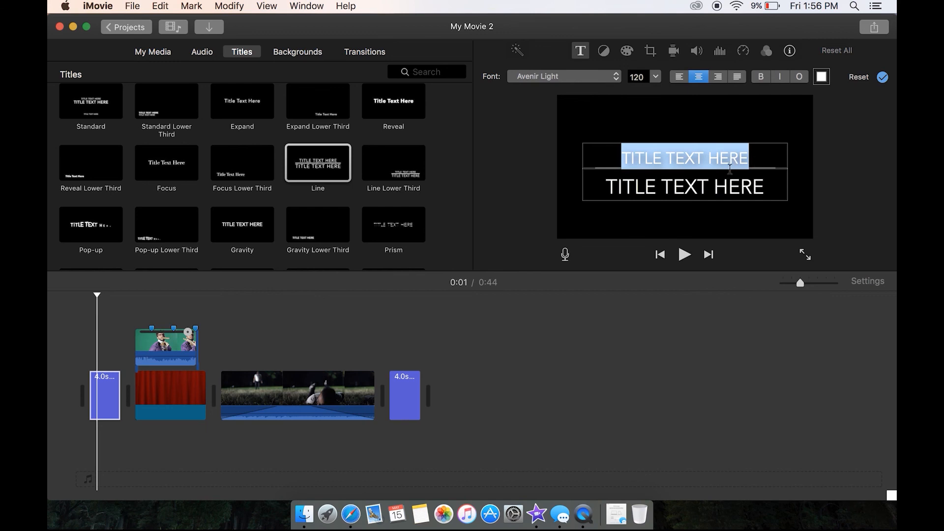
{"action": "type", "text": "THANKS FOR"}
{"action": "type", "text": "CHING"}
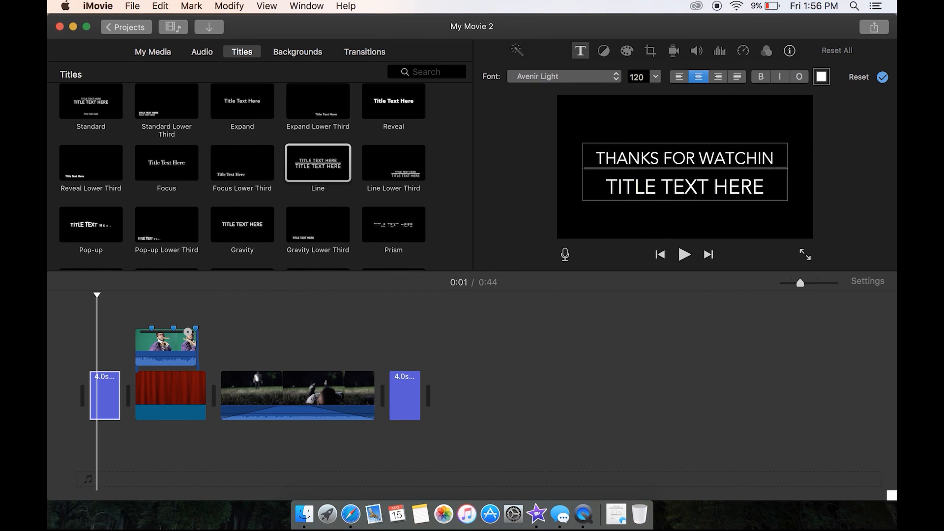
{"action": "left_click", "coordinate": [560, 79]}
{"action": "left_click", "coordinate": [655, 81]}
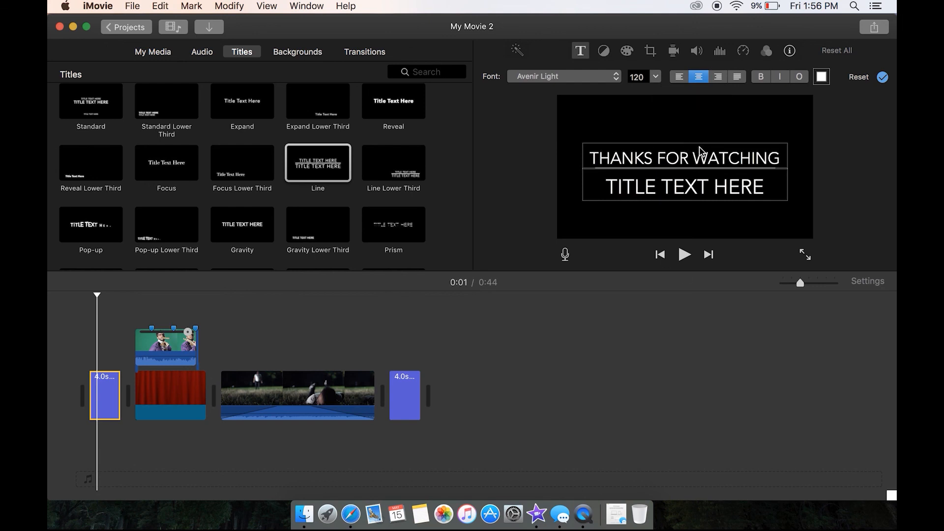
Step: Try to color the opening title's text orange with the color wheel
{"action": "left_click", "coordinate": [821, 81]}
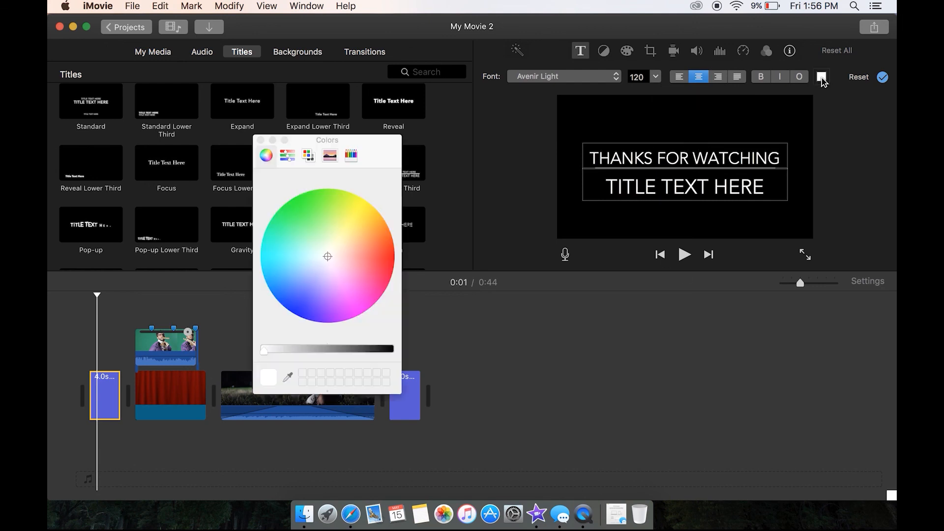
{"action": "left_click", "coordinate": [379, 234]}
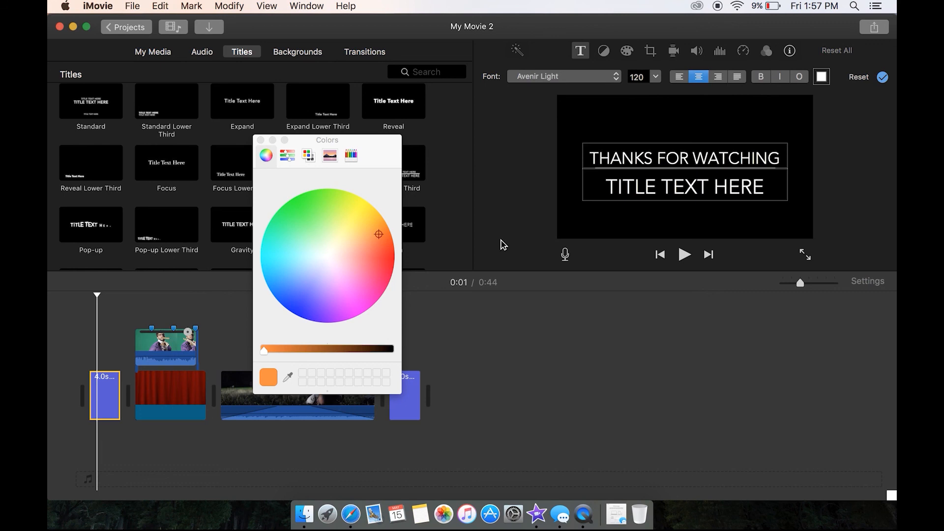
{"action": "left_click", "coordinate": [672, 187]}
{"action": "left_click", "coordinate": [379, 229]}
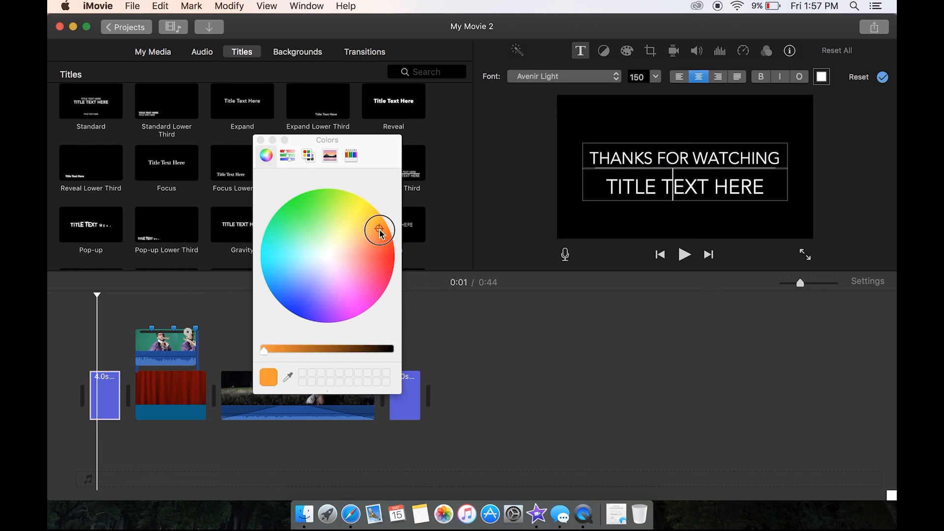
Step: Try to color the whole lower line of the opening title light orange-red, and close the color picker
{"action": "triple_click", "coordinate": [699, 172]}
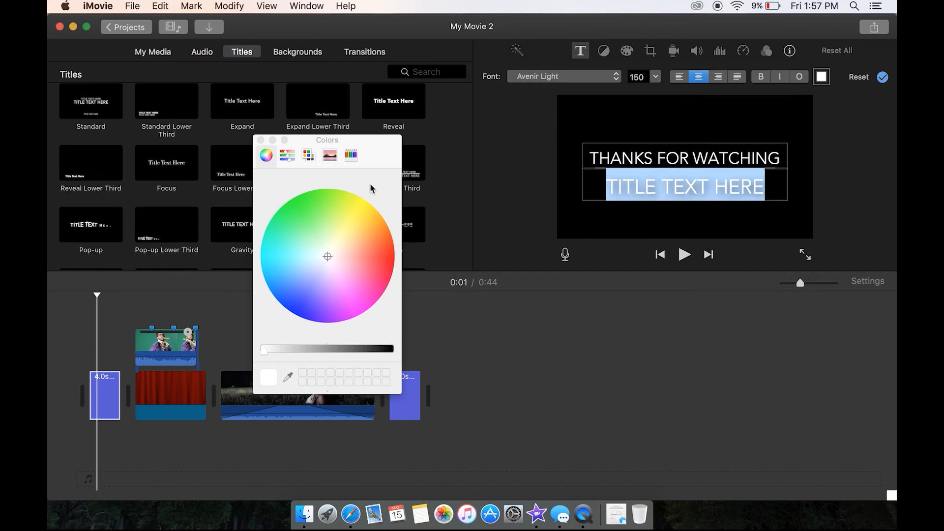
{"action": "left_click", "coordinate": [358, 261]}
{"action": "left_click", "coordinate": [373, 249]}
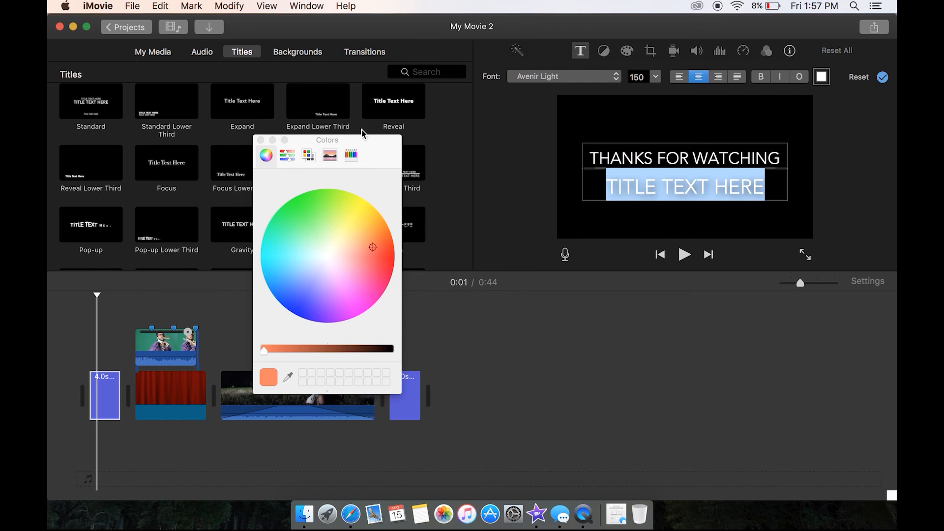
{"action": "left_click", "coordinate": [392, 129]}
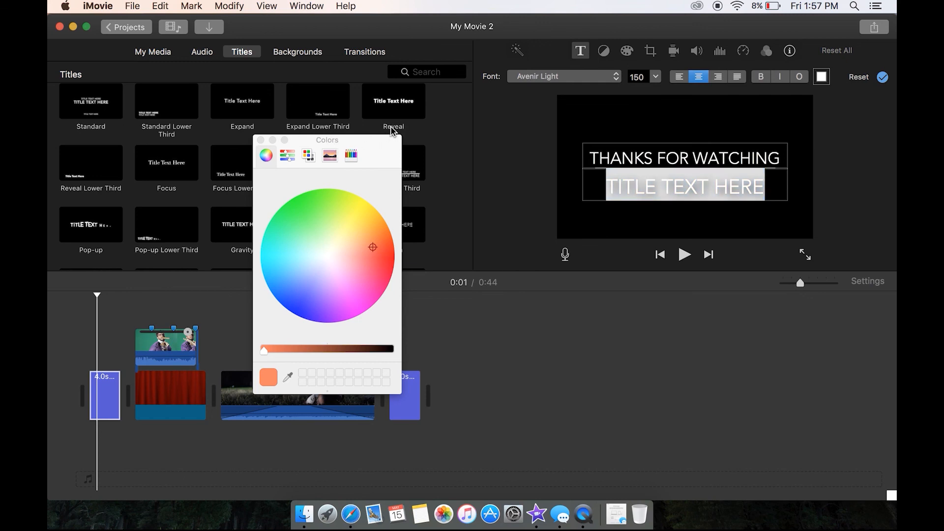
{"action": "left_click", "coordinate": [277, 142]}
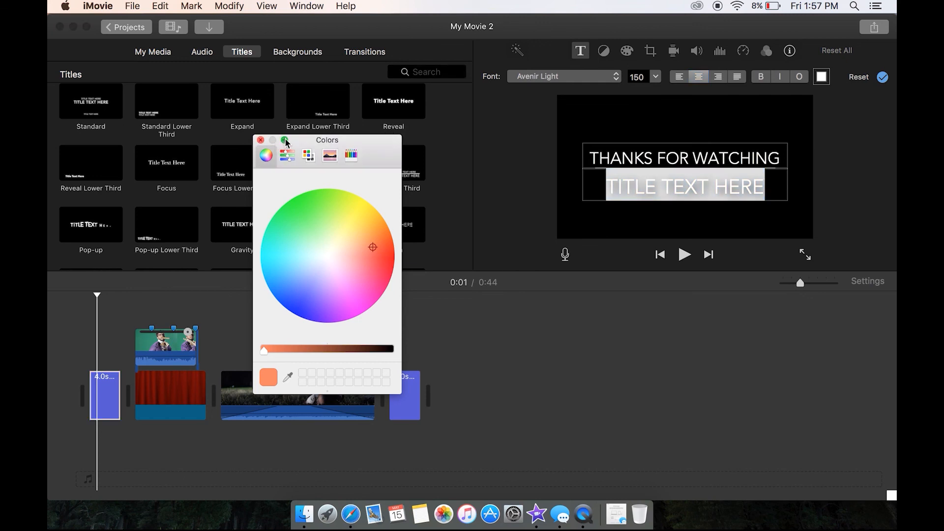
{"action": "left_click", "coordinate": [260, 140]}
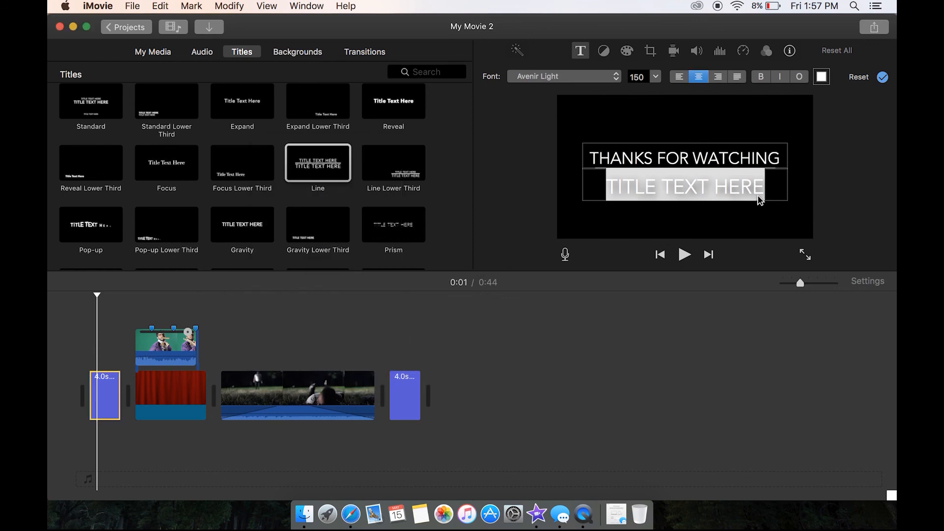
Step: Try to recolor the "THANKS FOR WATCHING" line of the opening title, and close the color picker
{"action": "double_click", "coordinate": [771, 189]}
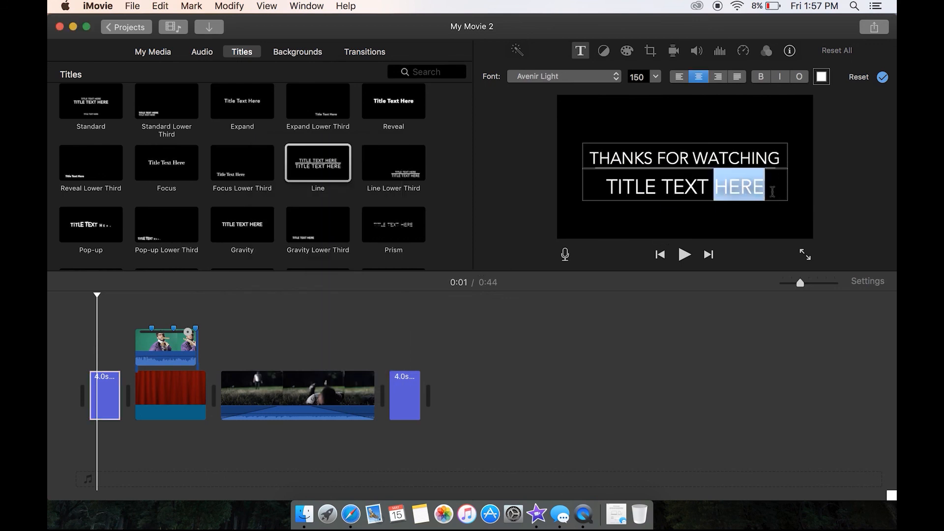
{"action": "triple_click", "coordinate": [771, 190]}
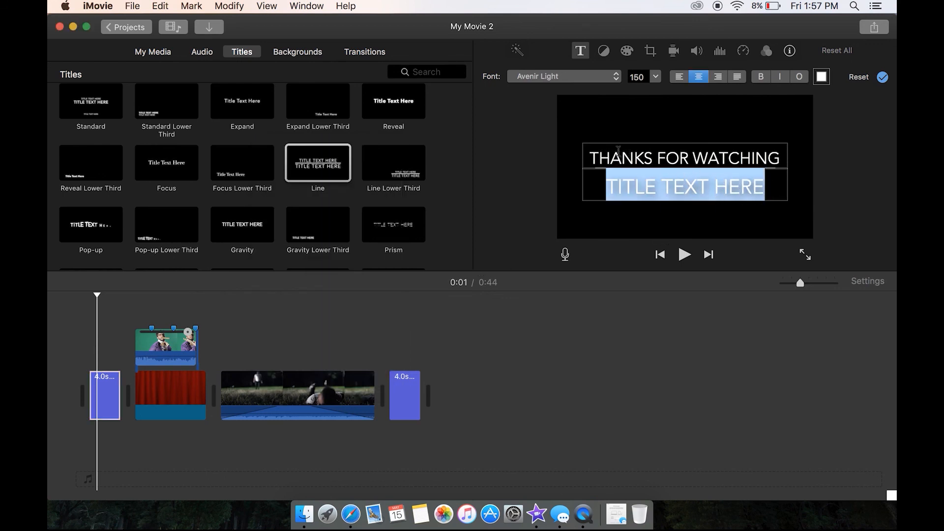
{"action": "left_click_drag", "start_coordinate": [598, 156], "coordinate": [790, 204]}
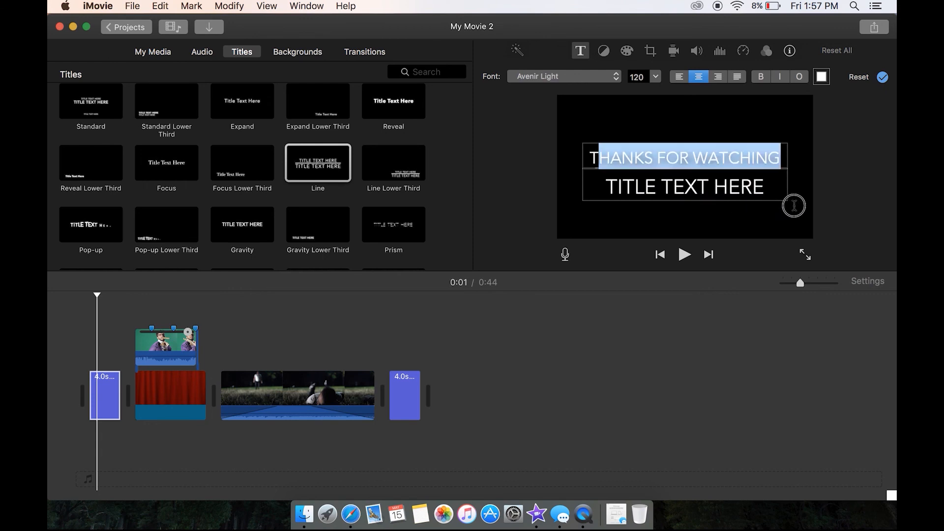
{"action": "left_click", "coordinate": [827, 74]}
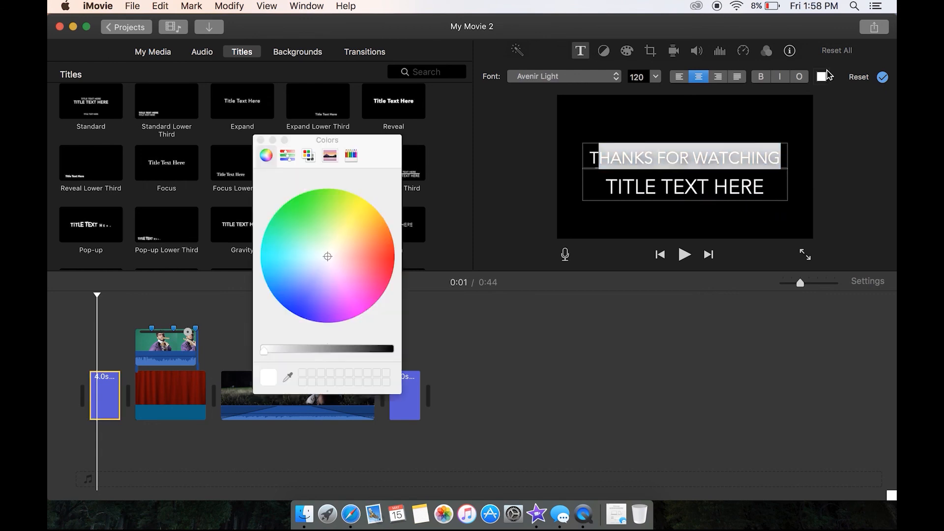
{"action": "left_click", "coordinate": [375, 259]}
{"action": "left_click", "coordinate": [805, 412]}
{"action": "left_click", "coordinate": [805, 411]}
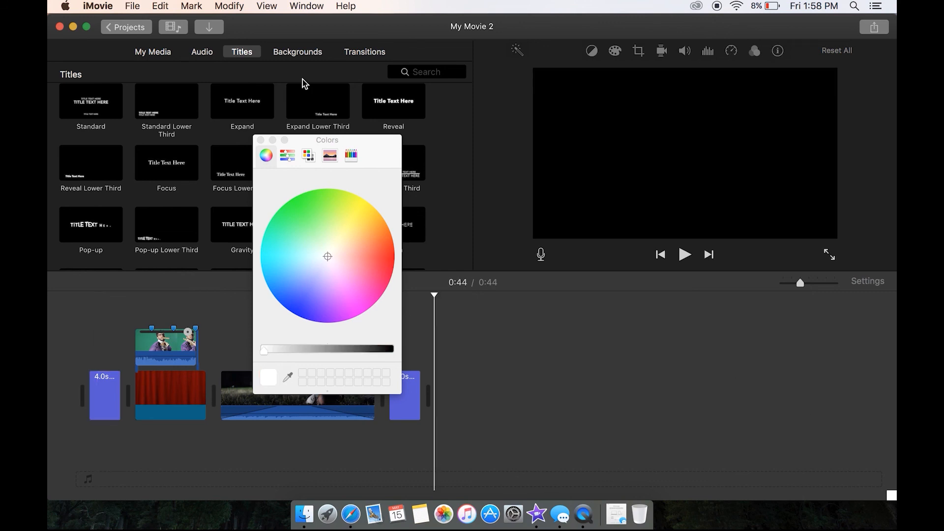
{"action": "left_click", "coordinate": [261, 141]}
Step: Add a Fade to White transition between the night field clip and the closing title
{"action": "left_click", "coordinate": [108, 359]}
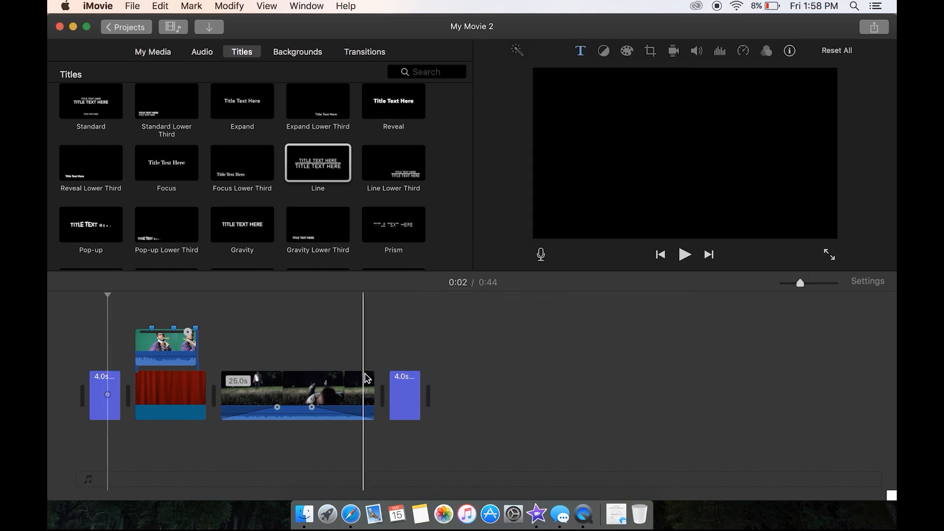
{"action": "left_click", "coordinate": [401, 353]}
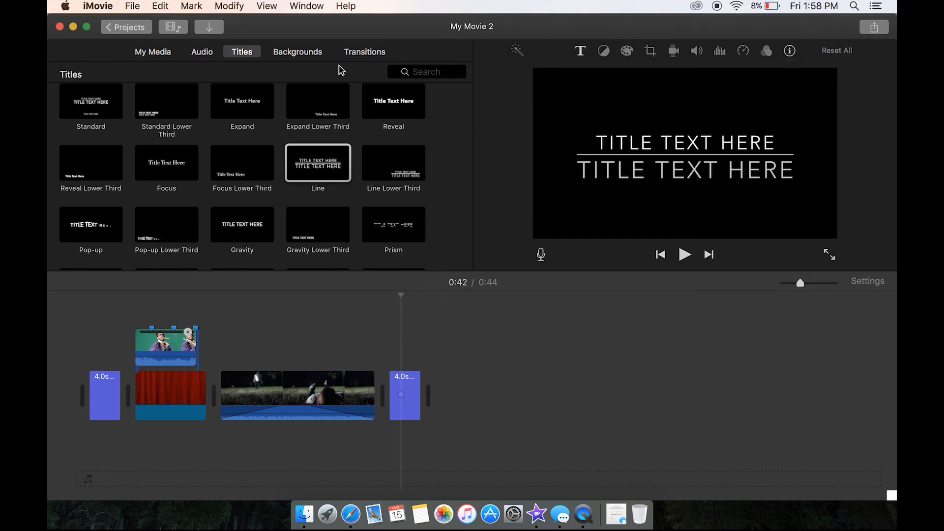
{"action": "left_click", "coordinate": [368, 52]}
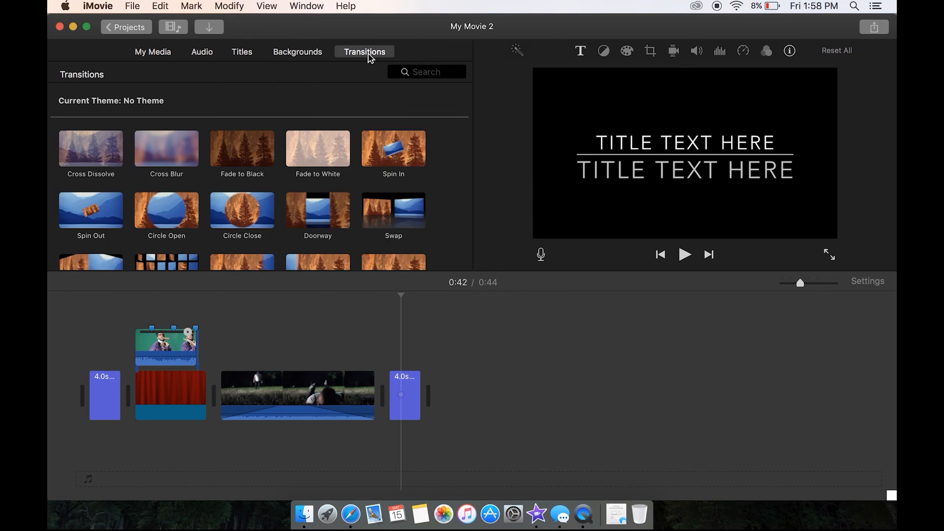
{"action": "left_click", "coordinate": [326, 386]}
{"action": "left_click", "coordinate": [319, 156]}
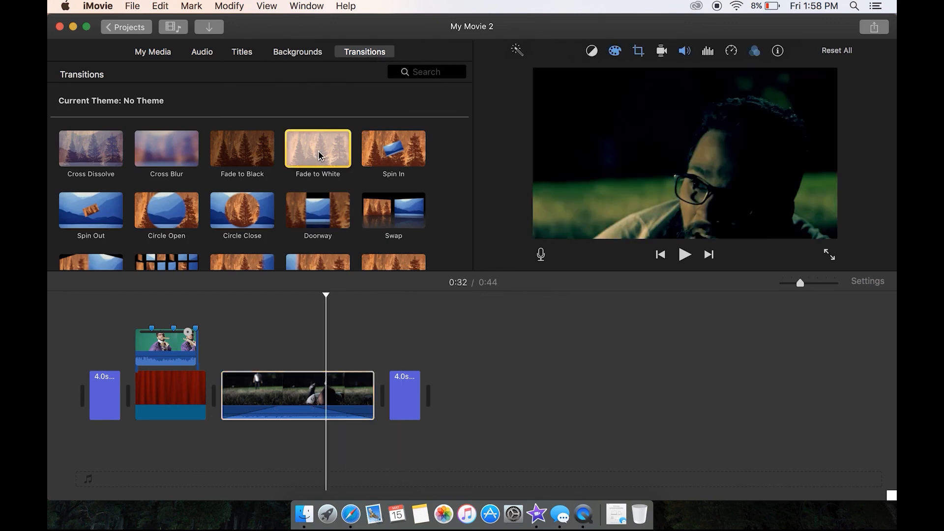
{"action": "left_click_drag", "start_coordinate": [331, 183], "coordinate": [377, 394]}
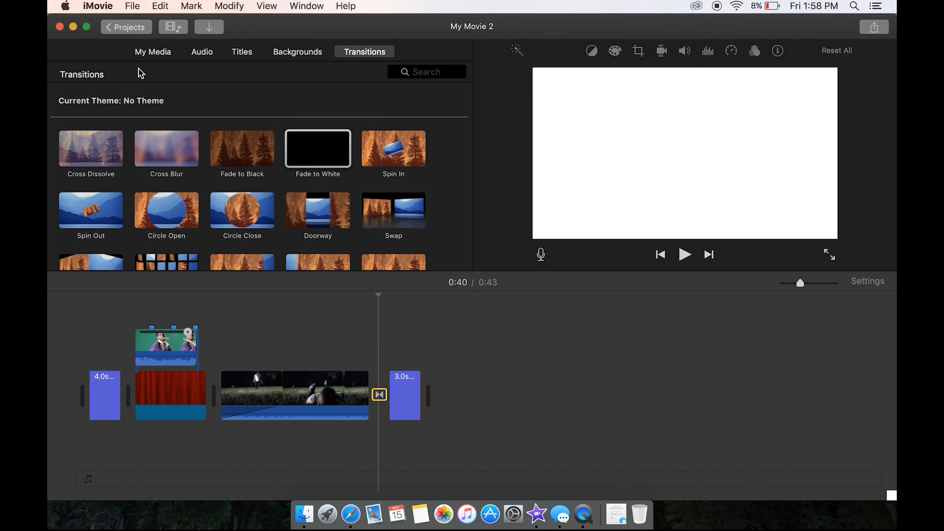
Step: Undo the Fade to White transition before the closing title
{"action": "key", "text": "super+t"}
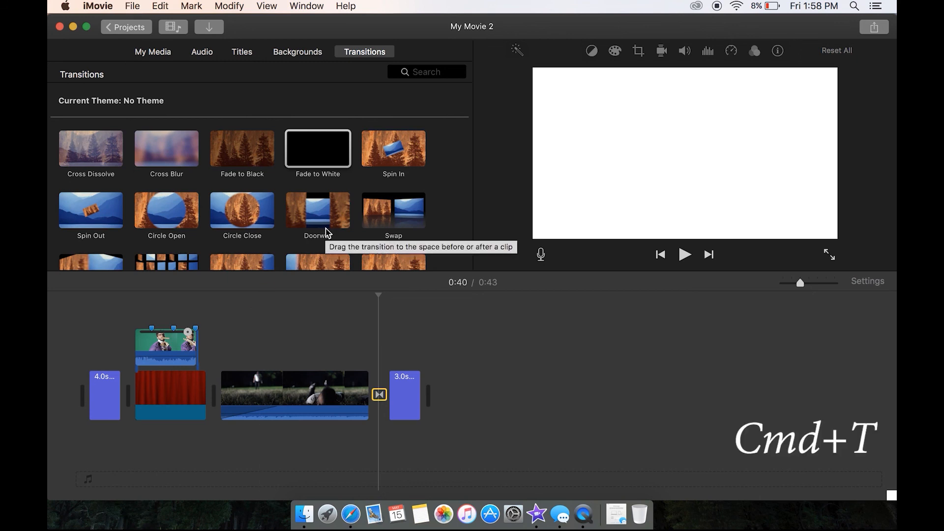
{"action": "left_click", "coordinate": [327, 232]}
{"action": "key", "text": "super+z"}
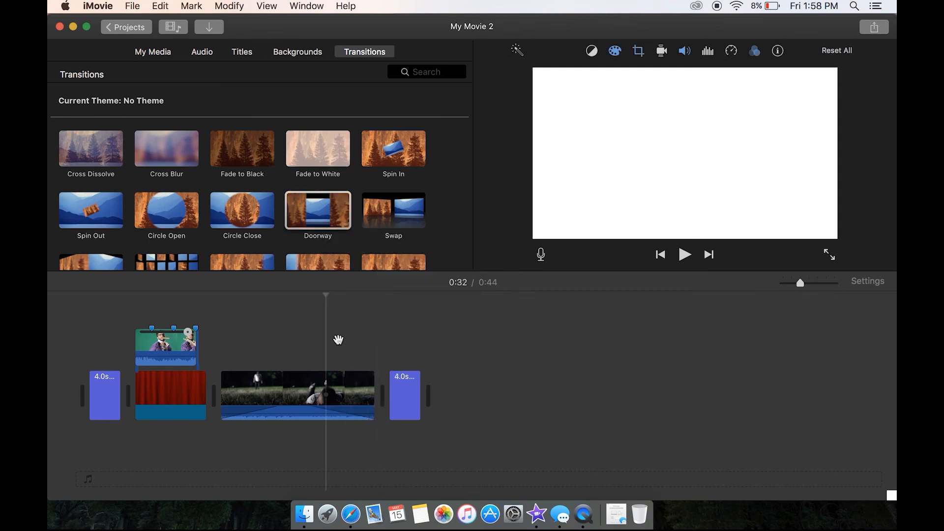
Step: Add the default transition to both ends of the night field clip
{"action": "left_click", "coordinate": [358, 376]}
{"action": "key", "text": "super+t"}
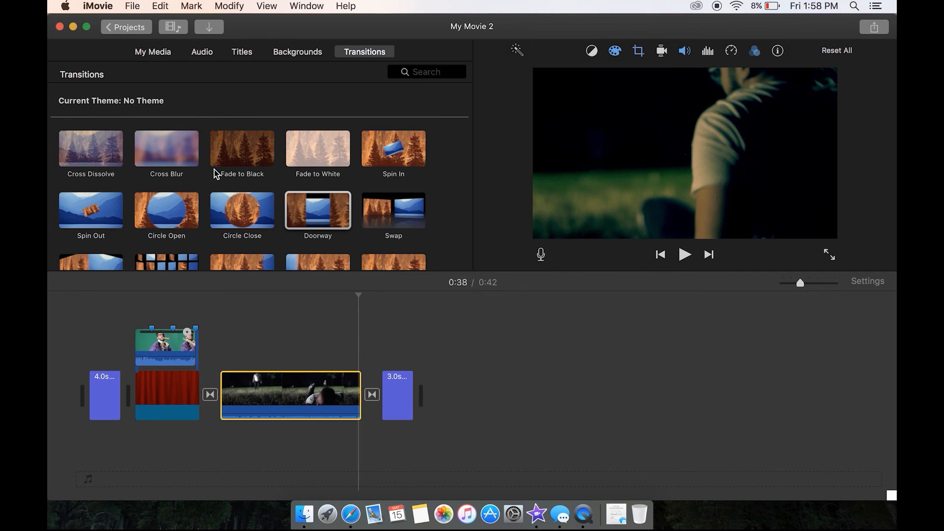
{"action": "left_click", "coordinate": [244, 150]}
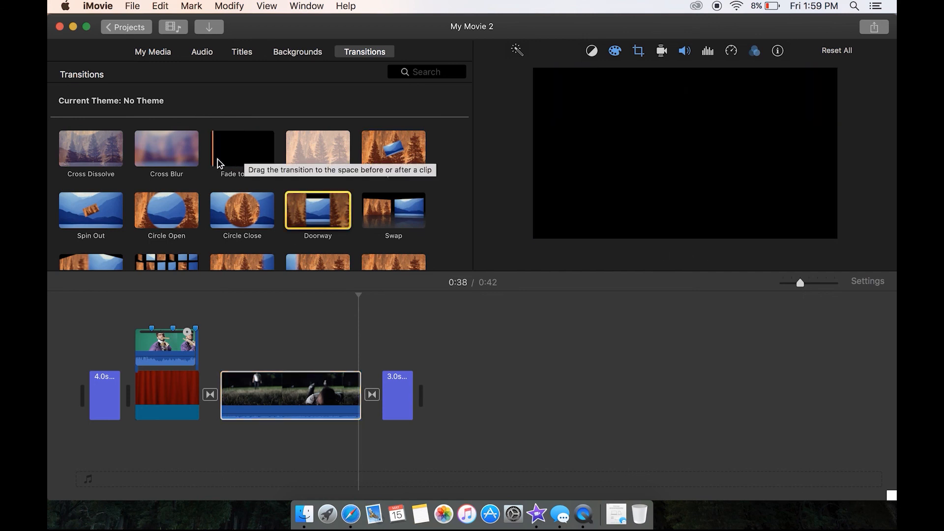
{"action": "left_click", "coordinate": [344, 405]}
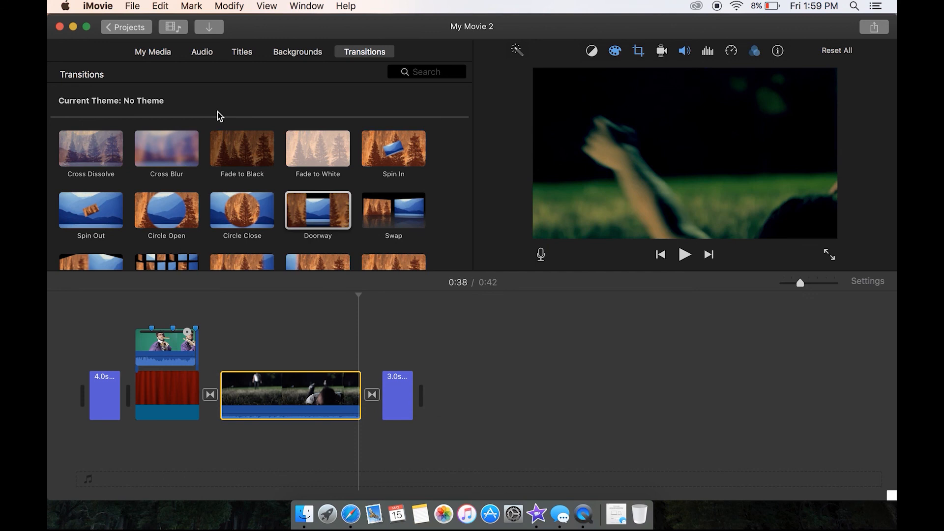
Step: Look through the available maps and backgrounds and the iTunes audio
{"action": "left_click", "coordinate": [313, 54]}
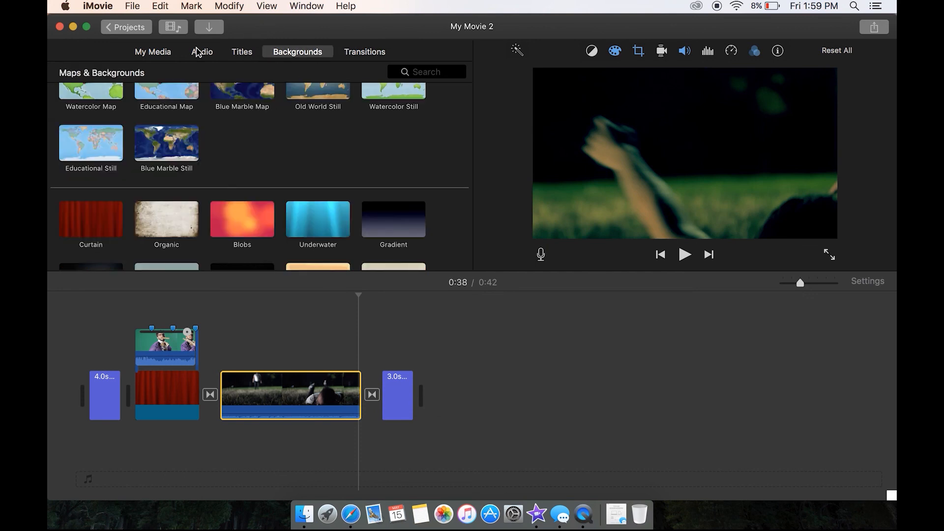
{"action": "left_click", "coordinate": [197, 52]}
{"action": "left_click", "coordinate": [286, 120]}
{"action": "left_click", "coordinate": [301, 105]}
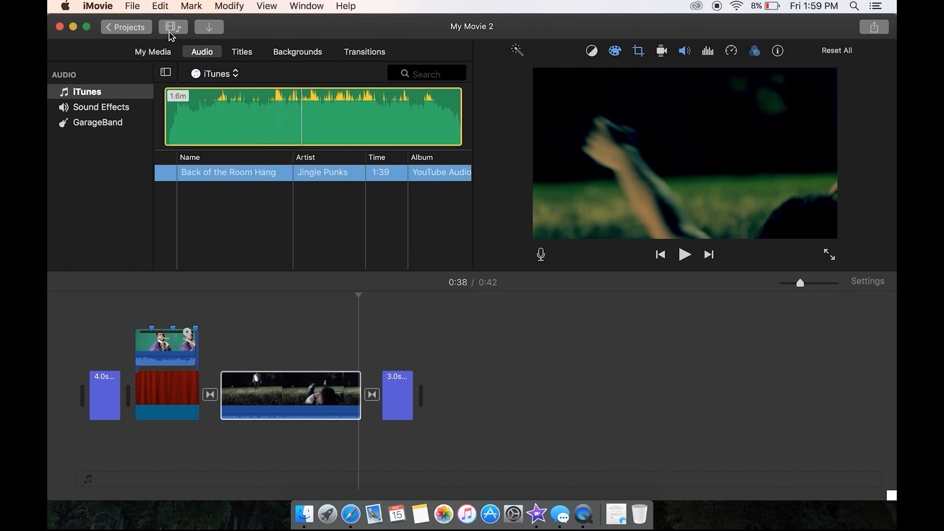
Step: Select all clips in the My Movie 2 project media and clear the selection again
{"action": "left_click", "coordinate": [157, 57]}
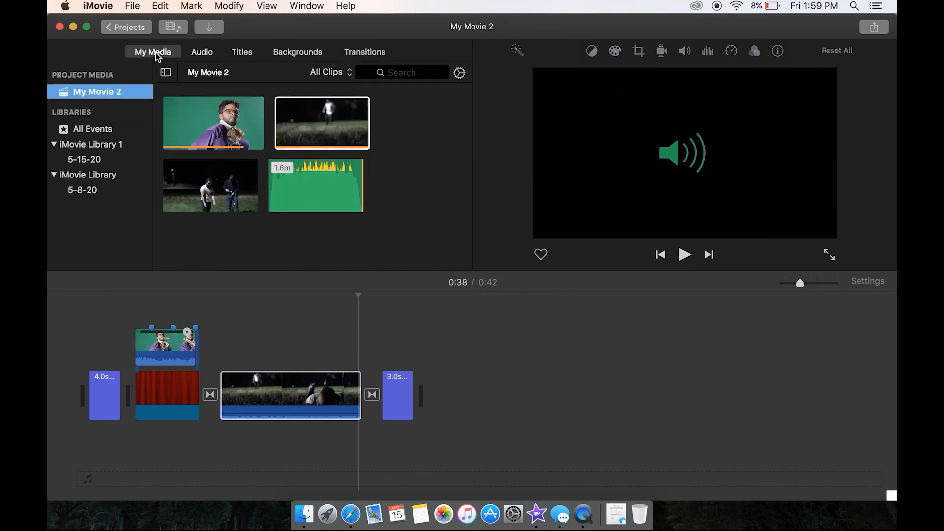
{"action": "left_click", "coordinate": [331, 238]}
{"action": "key", "text": "super+a"}
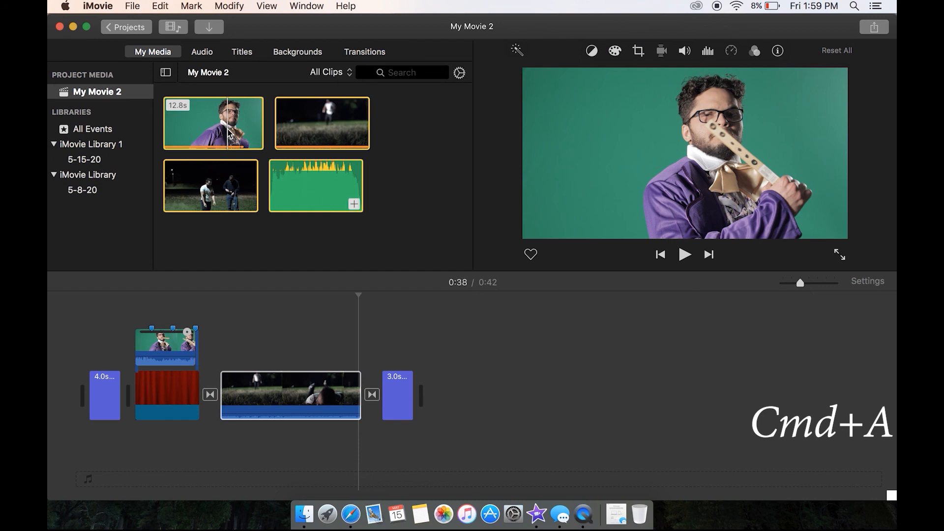
{"action": "key", "text": "super+shift+a"}
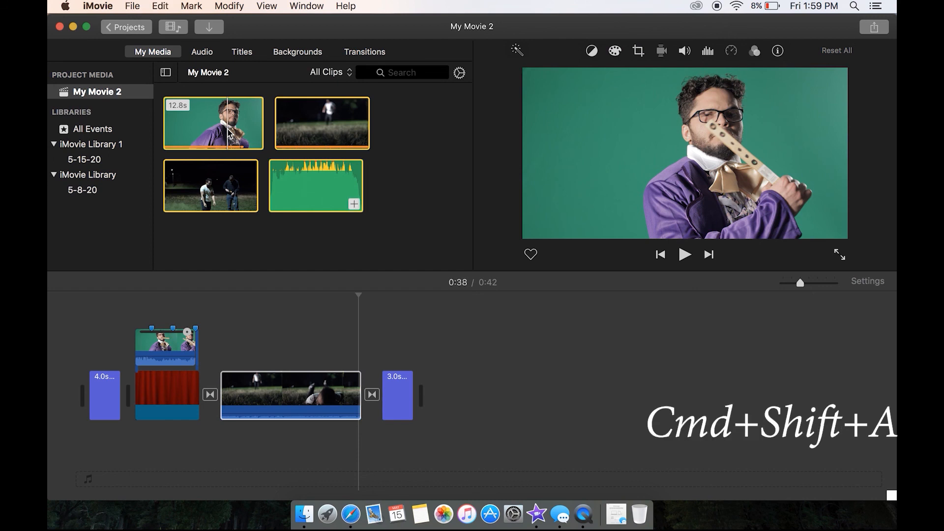
{"action": "key", "text": "super+shift+a"}
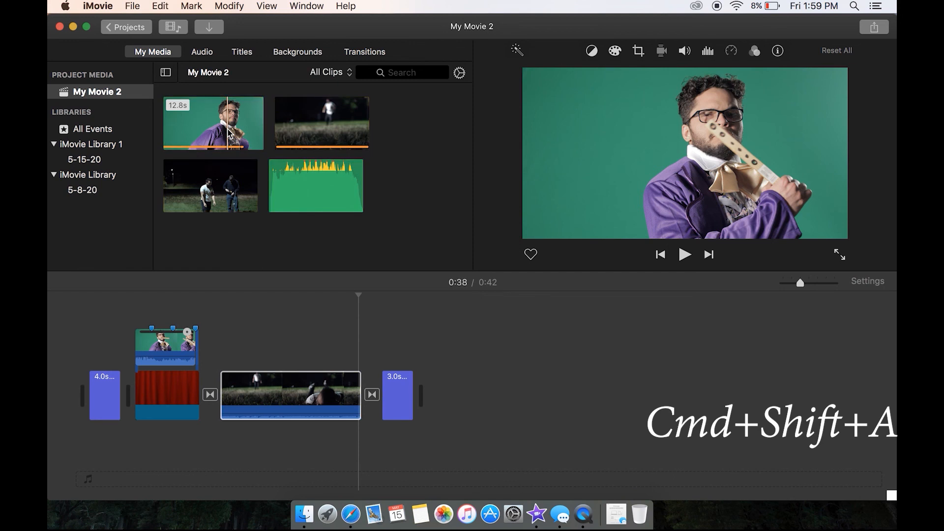
Step: Select the three video clips in the My Movie 2 project media, leaving out the green audio clip
{"action": "left_click", "coordinate": [220, 105]}
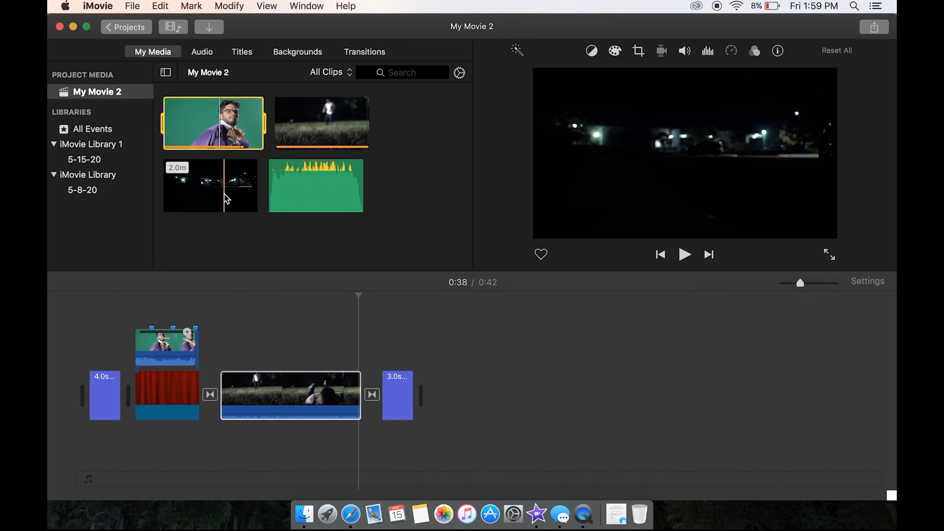
{"action": "key", "text": "super+a"}
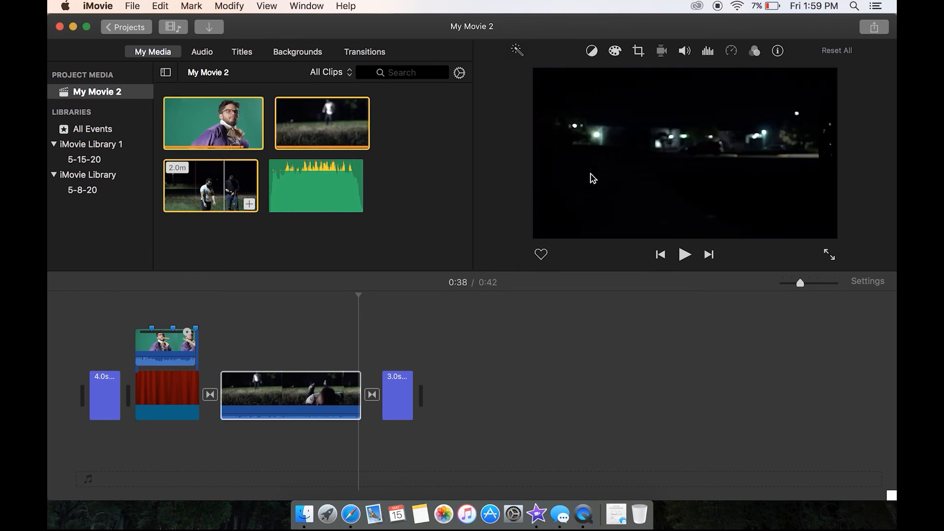
Step: Clear the clip focus in the timeline and start exporting the whole My Movie 2 project as a file
{"action": "left_click", "coordinate": [867, 29]}
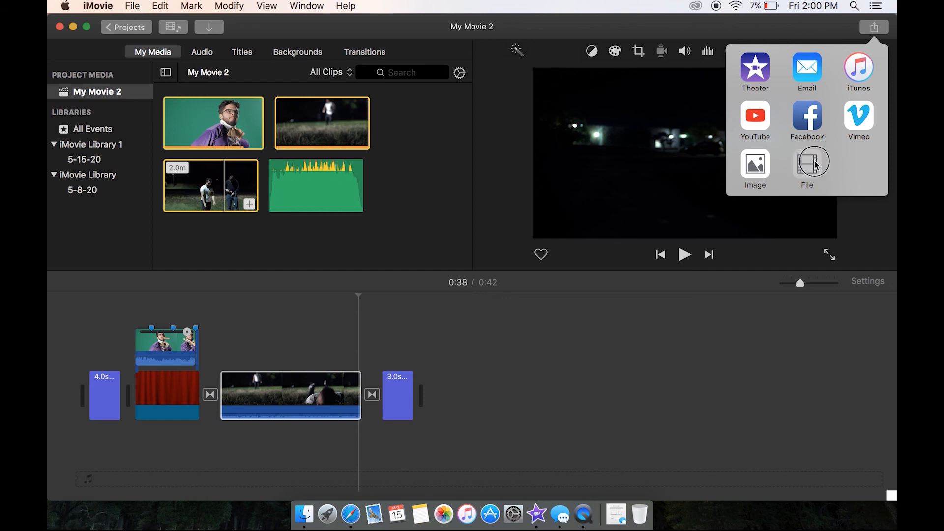
{"action": "left_click", "coordinate": [769, 371]}
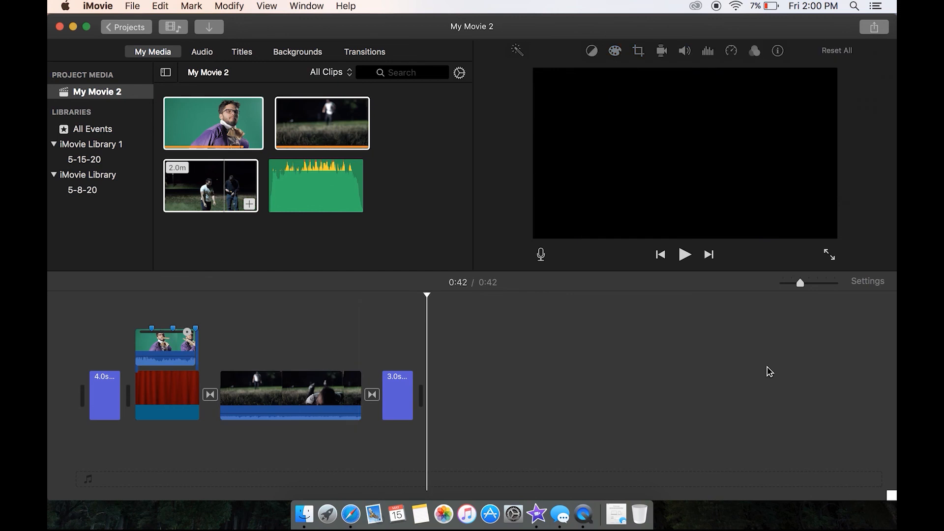
{"action": "left_click", "coordinate": [875, 28]}
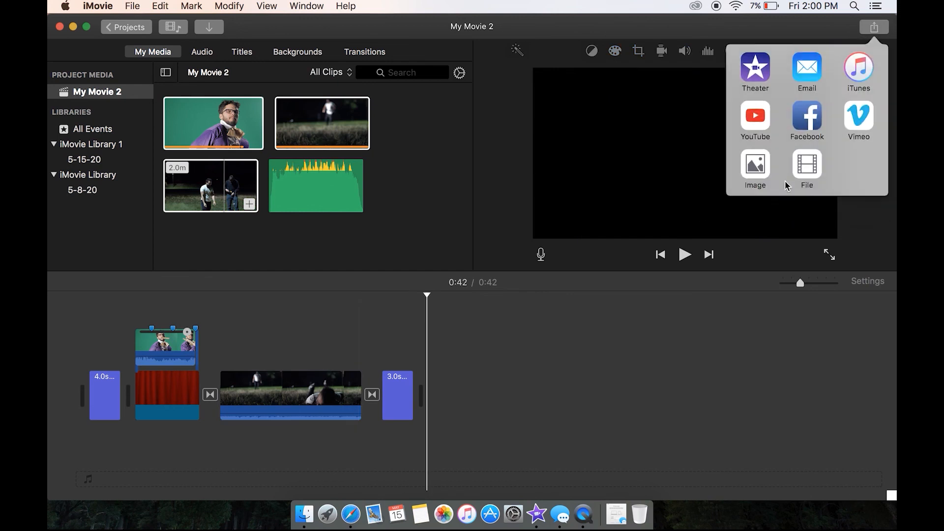
{"action": "left_click", "coordinate": [811, 172]}
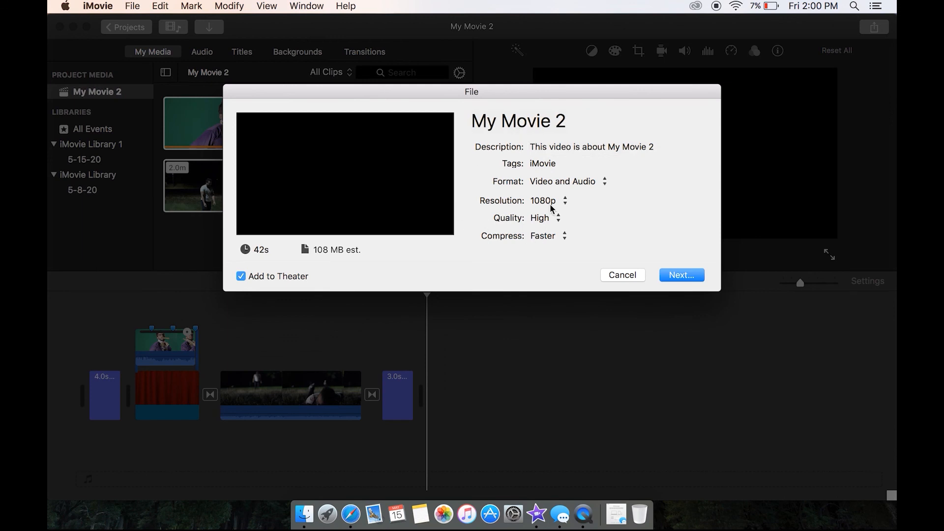
Step: Examine the editable title, description and tags of the file export
{"action": "left_click", "coordinate": [526, 118]}
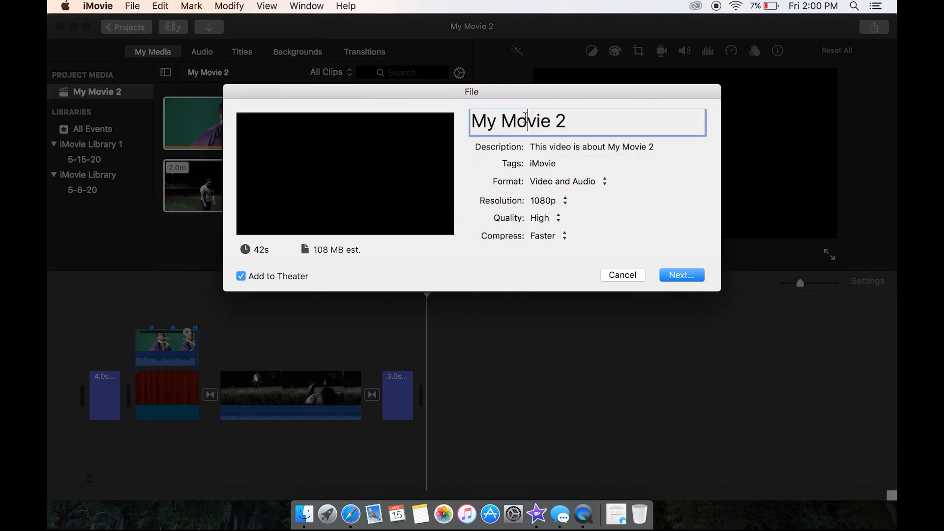
{"action": "triple_click", "coordinate": [525, 118]}
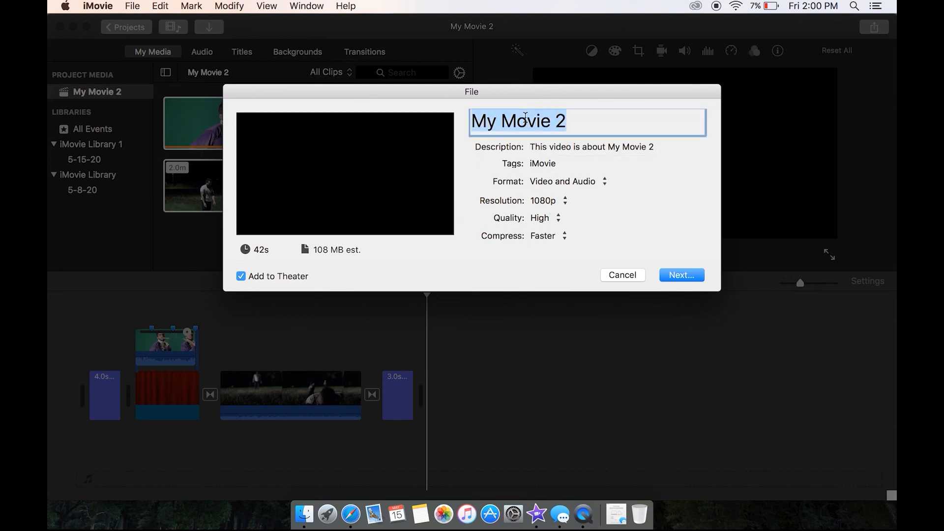
{"action": "left_click", "coordinate": [586, 148]}
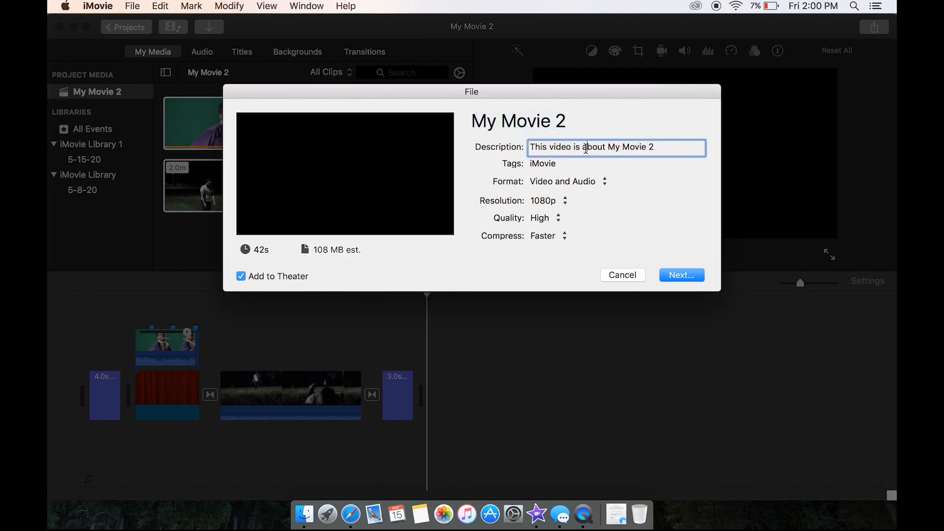
{"action": "left_click", "coordinate": [551, 165]}
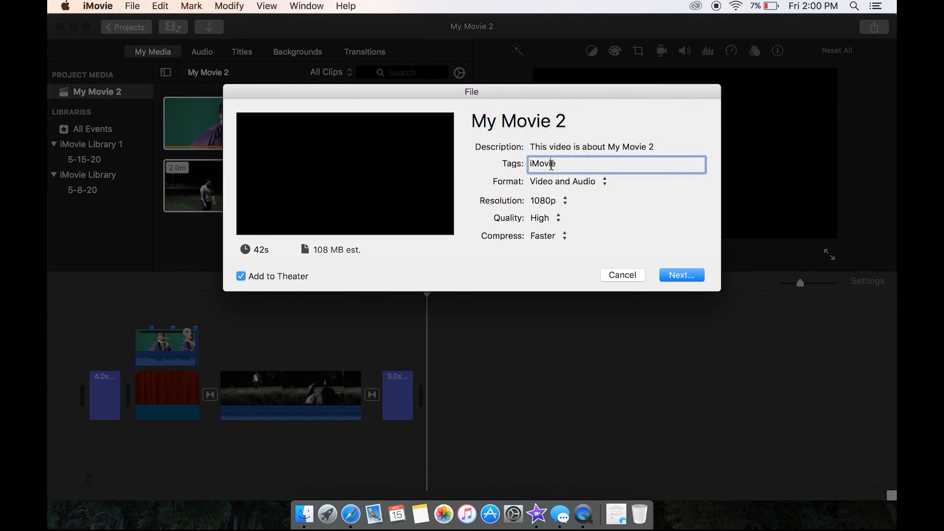
Step: Look through the available format, resolution and quality options for the exported file
{"action": "left_click", "coordinate": [580, 185]}
{"action": "key", "text": "Escape"}
{"action": "left_click", "coordinate": [578, 187]}
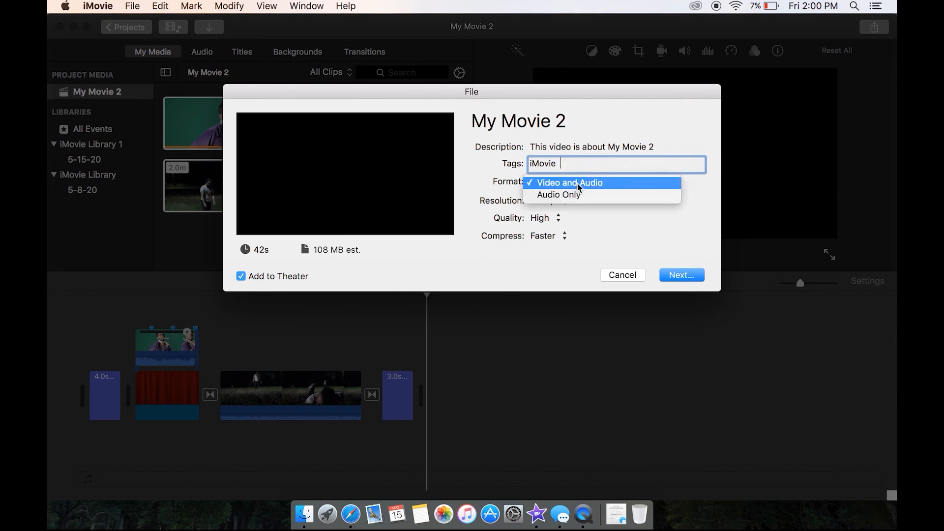
{"action": "left_click", "coordinate": [589, 214]}
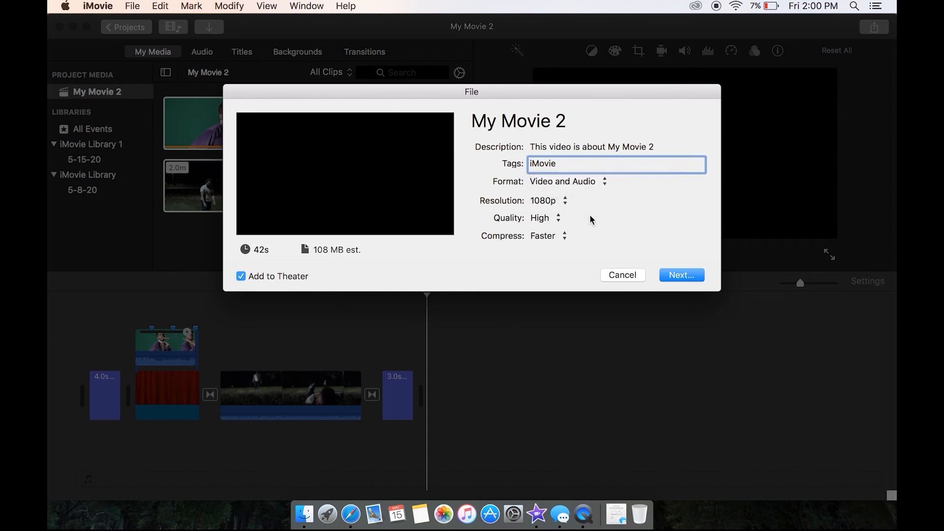
{"action": "left_click", "coordinate": [558, 202]}
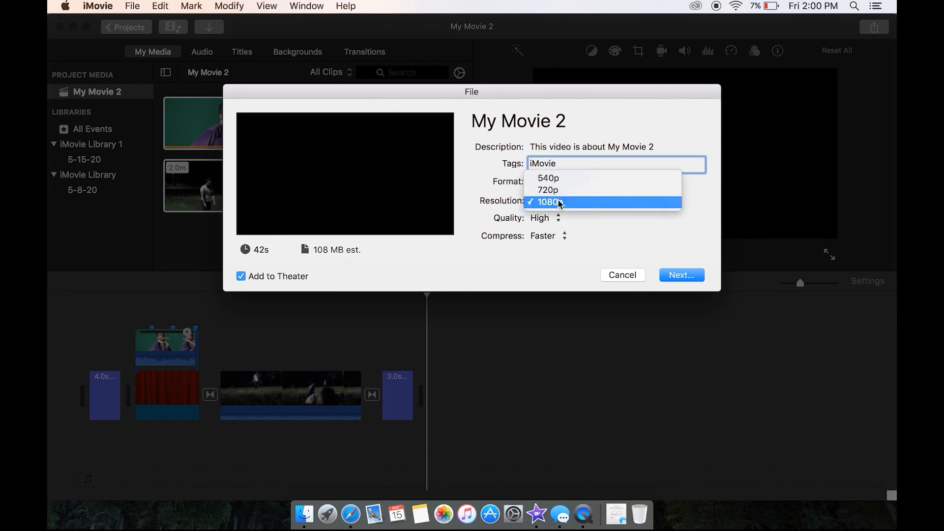
{"action": "left_click", "coordinate": [600, 226]}
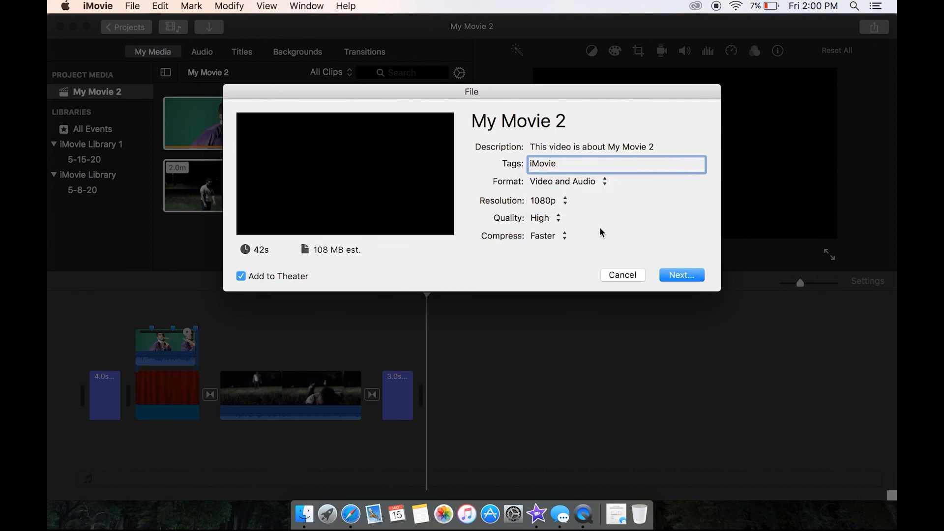
{"action": "left_click", "coordinate": [558, 220]}
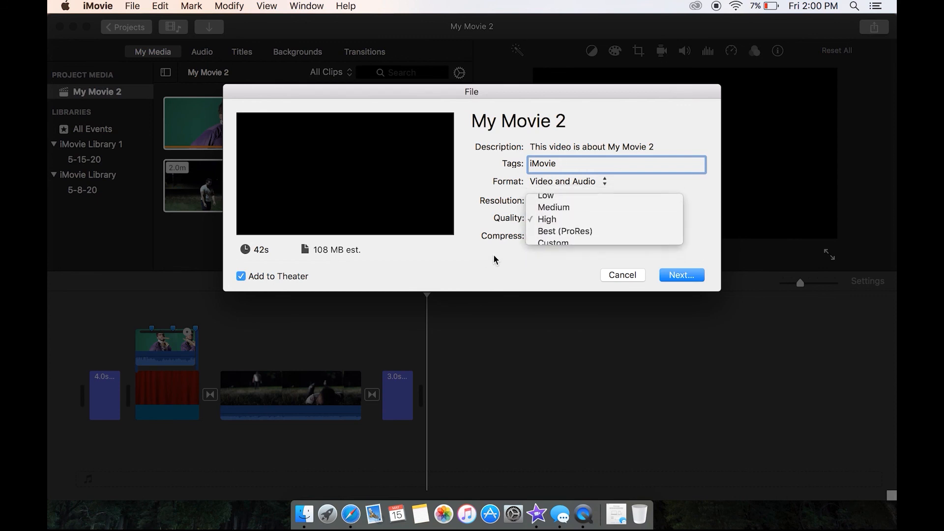
{"action": "left_click", "coordinate": [556, 219]}
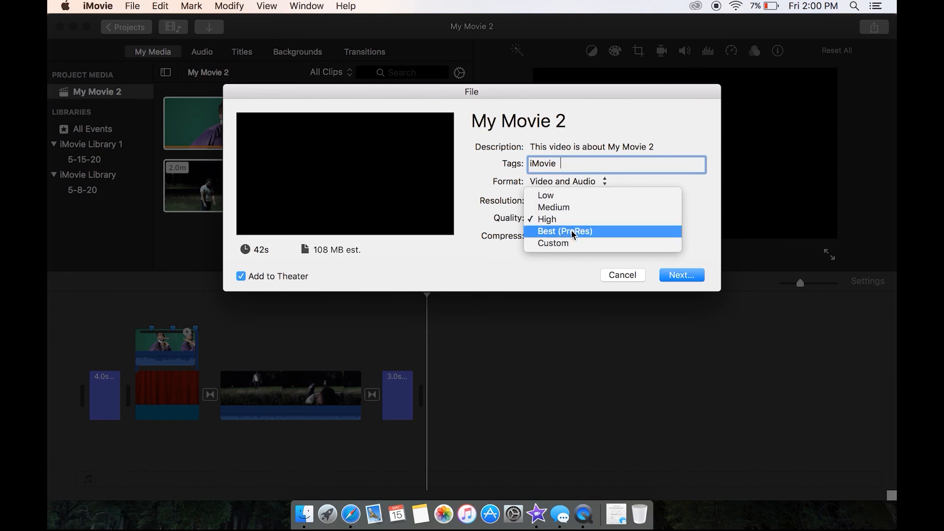
{"action": "left_click", "coordinate": [509, 261]}
Step: Set the export compression to Better Quality and save the file as My Movie 2 in the Movies folder
{"action": "left_click", "coordinate": [564, 240]}
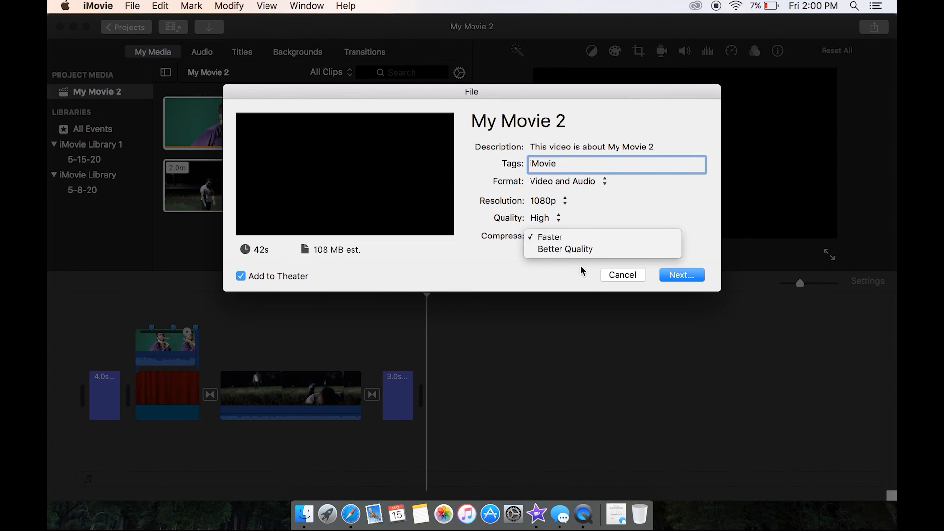
{"action": "left_click", "coordinate": [577, 250]}
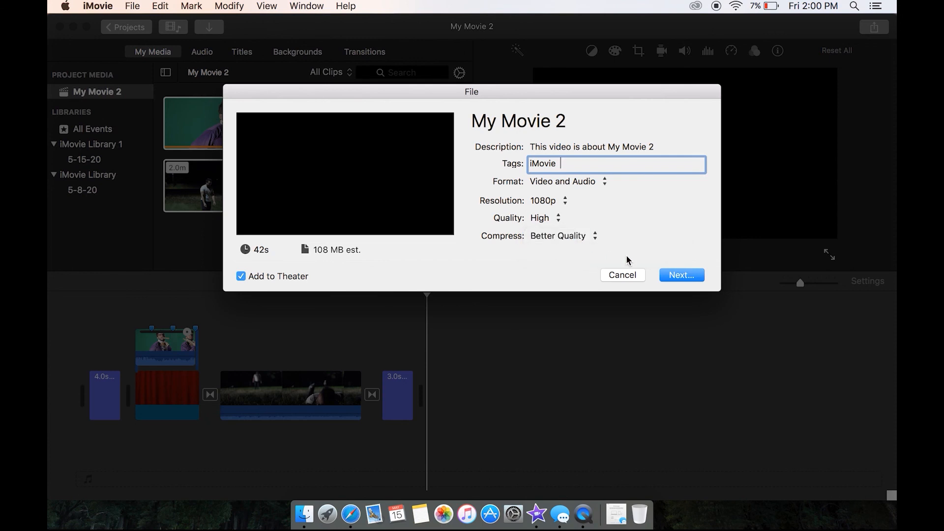
{"action": "left_click", "coordinate": [676, 275]}
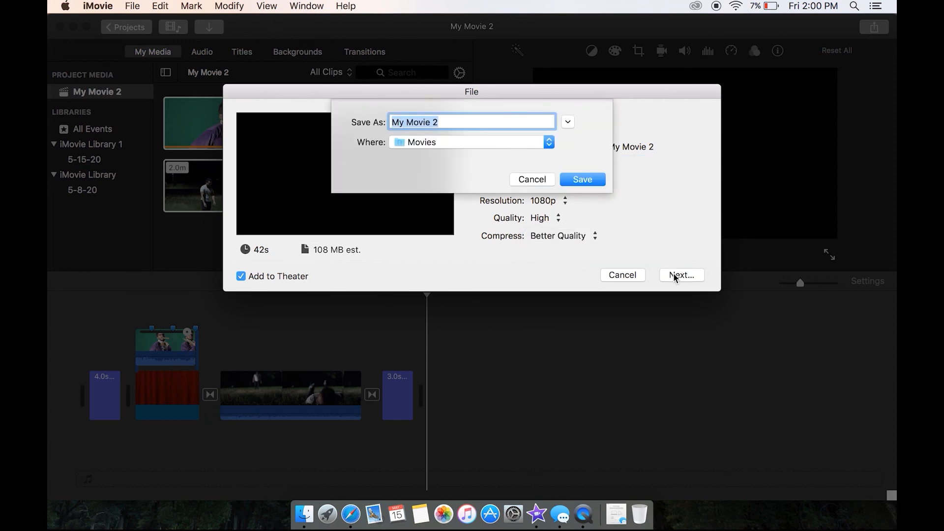
{"action": "left_click", "coordinate": [574, 180]}
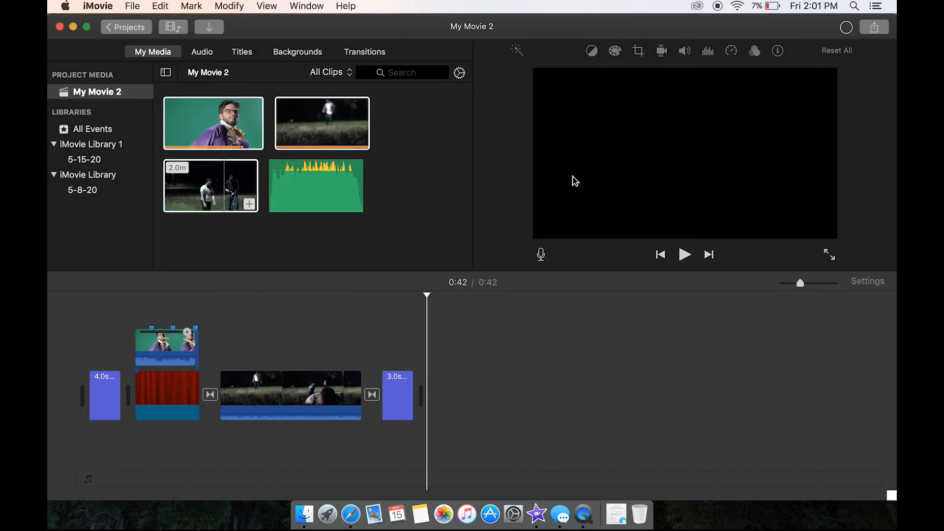